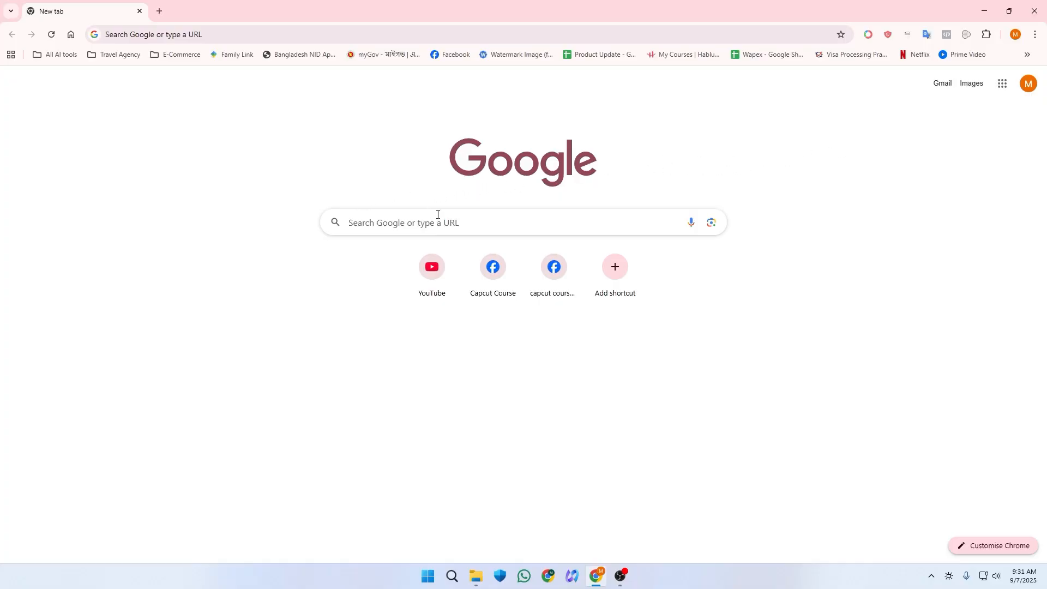
Step: Search Google for Google Forms and start a new blank form
left_click(399, 223)
left_click(361, 175)
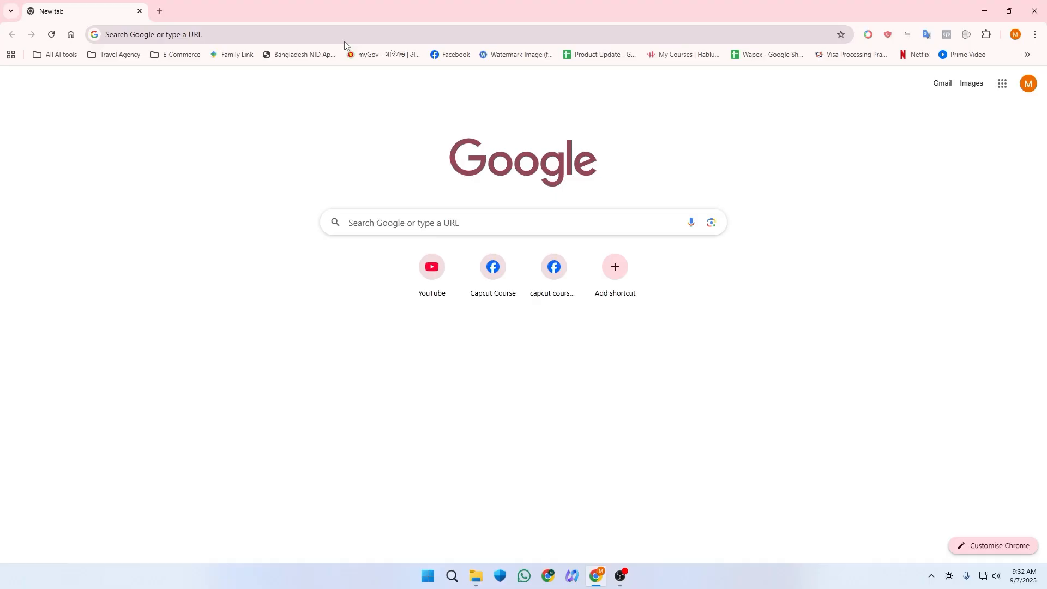
left_click(384, 211)
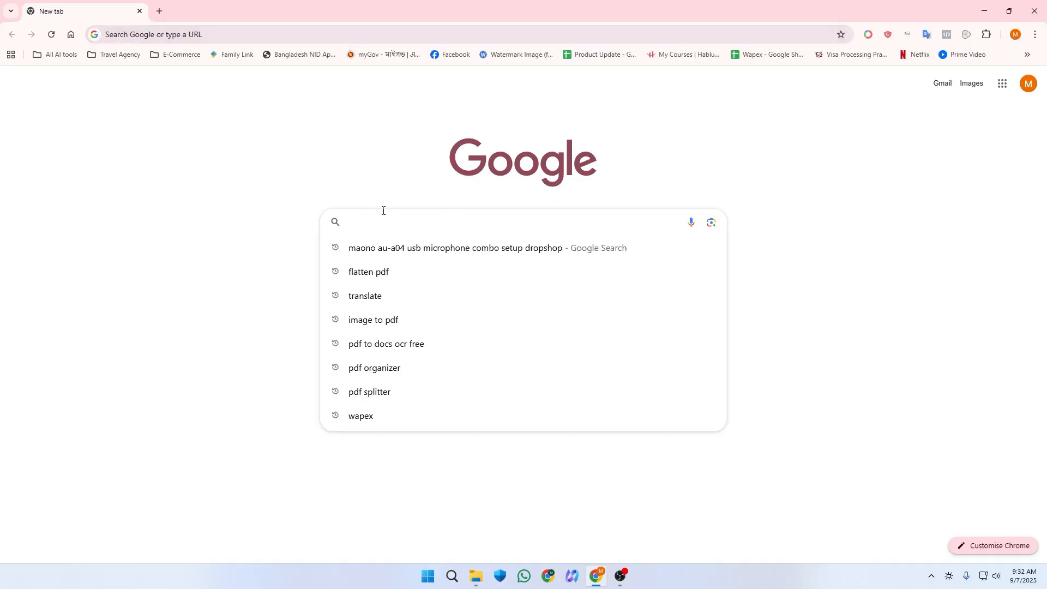
type("google")
key("Return")
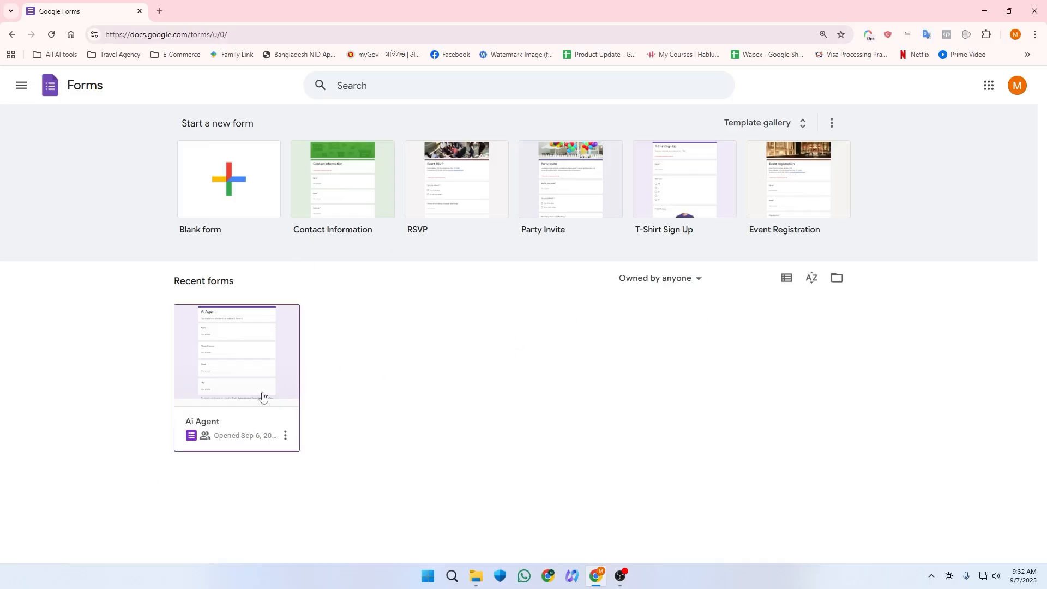
left_click(207, 205)
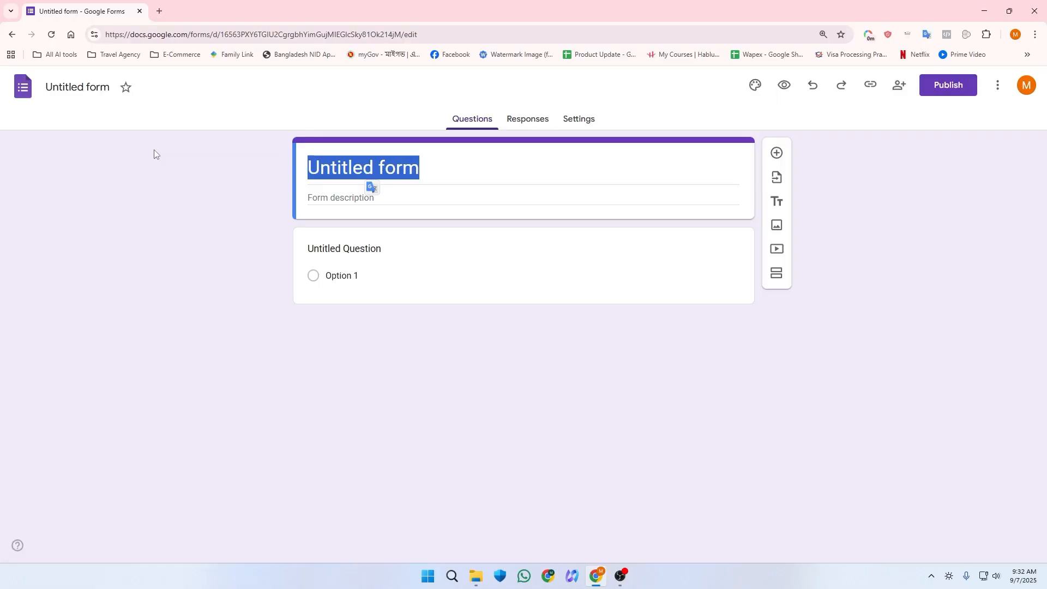
Step: Replace the 'Untitled form' heading with 'Email automation'
double_click(357, 164)
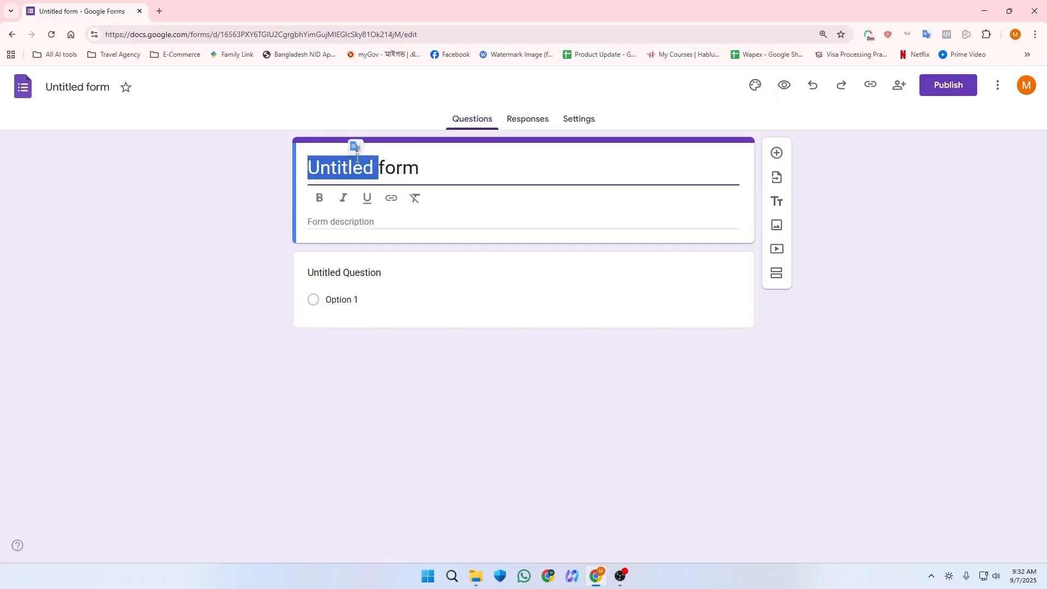
key("ctrl+a")
type("Ek")
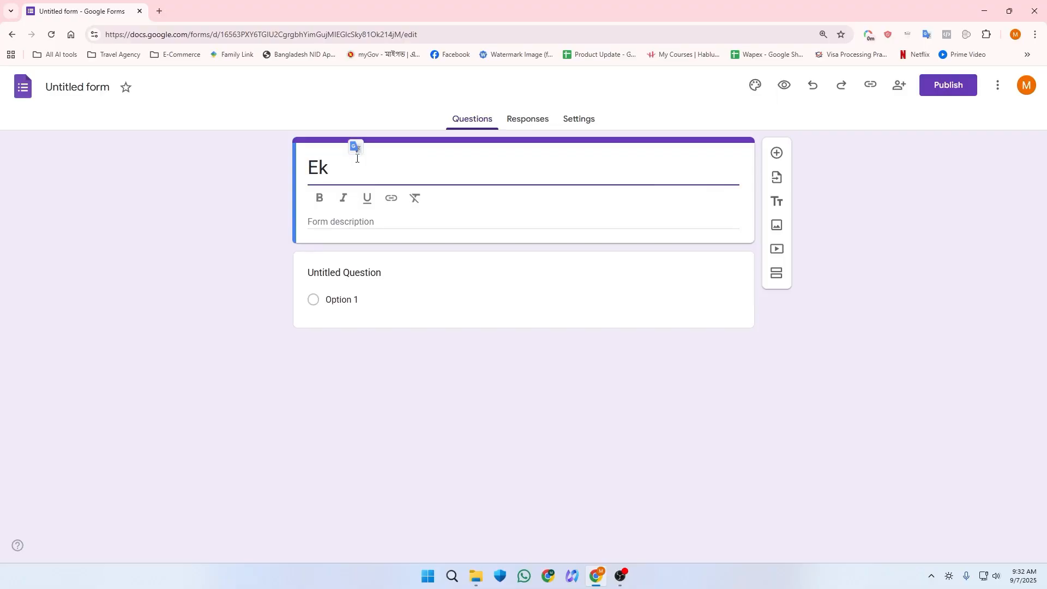
key("BackSpace")
type("mail")
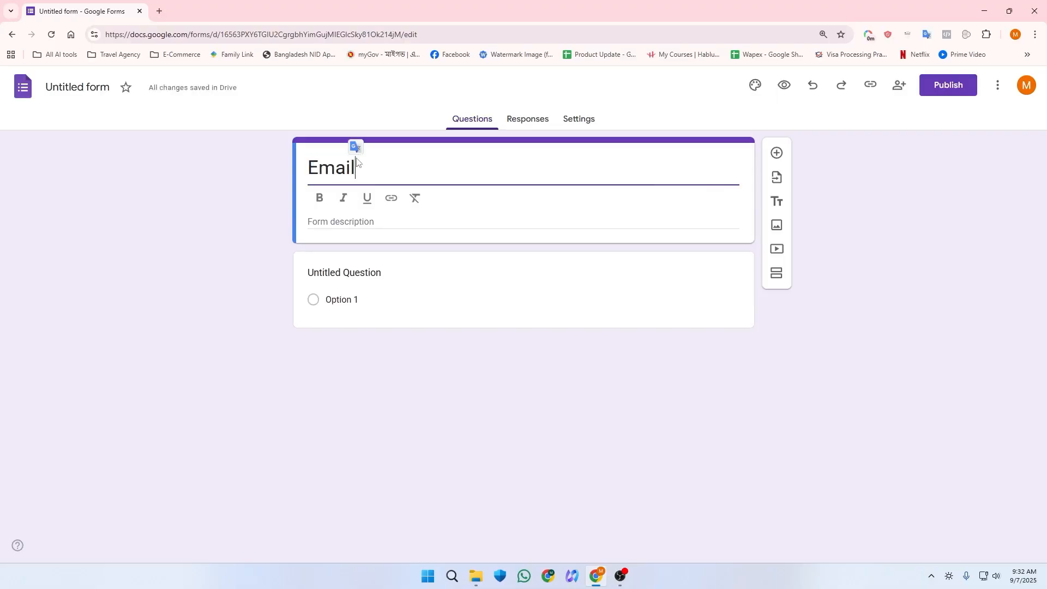
type(" automation")
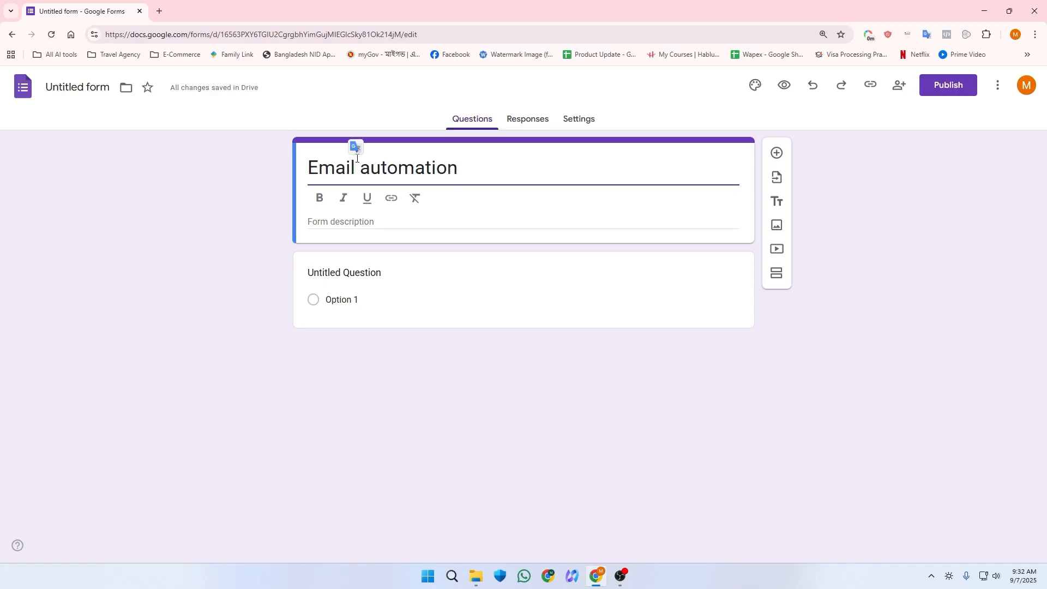
left_click(347, 239)
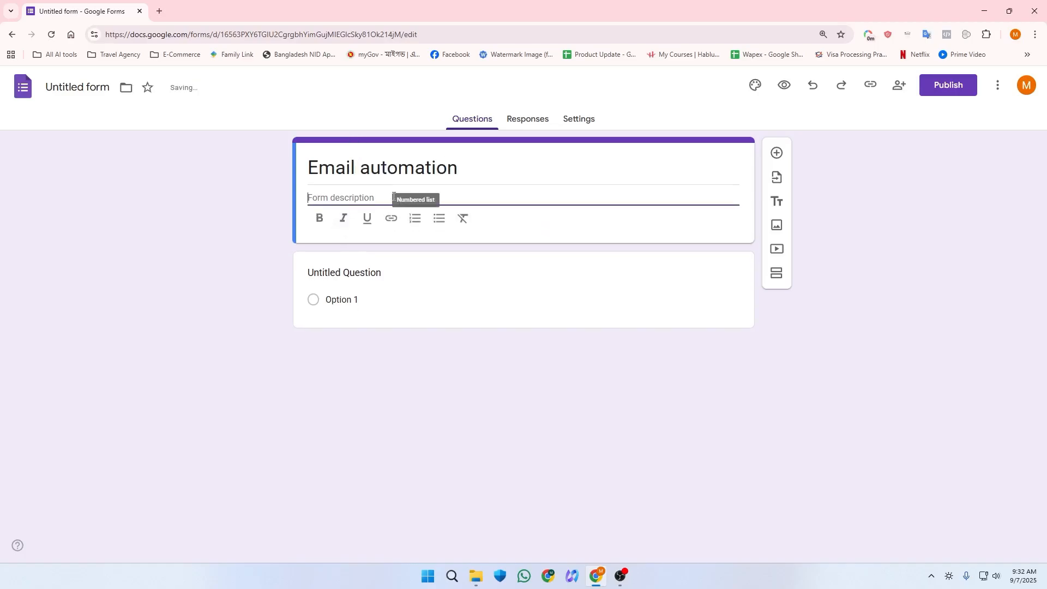
left_click(333, 289)
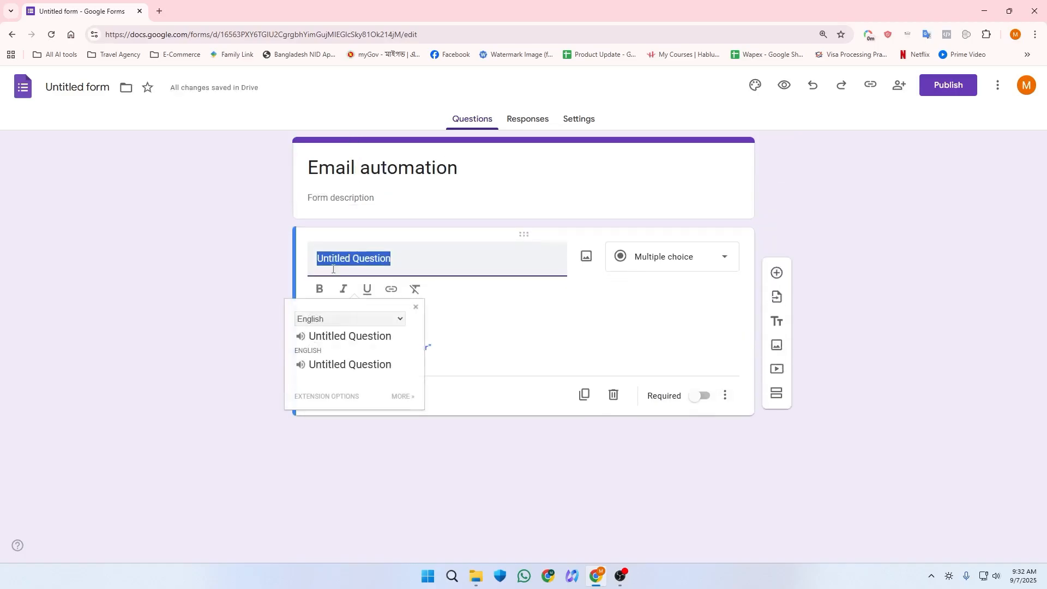
Step: Title the first question 'Name', then duplicate it and retitle the copy 'Email'
type("Name")
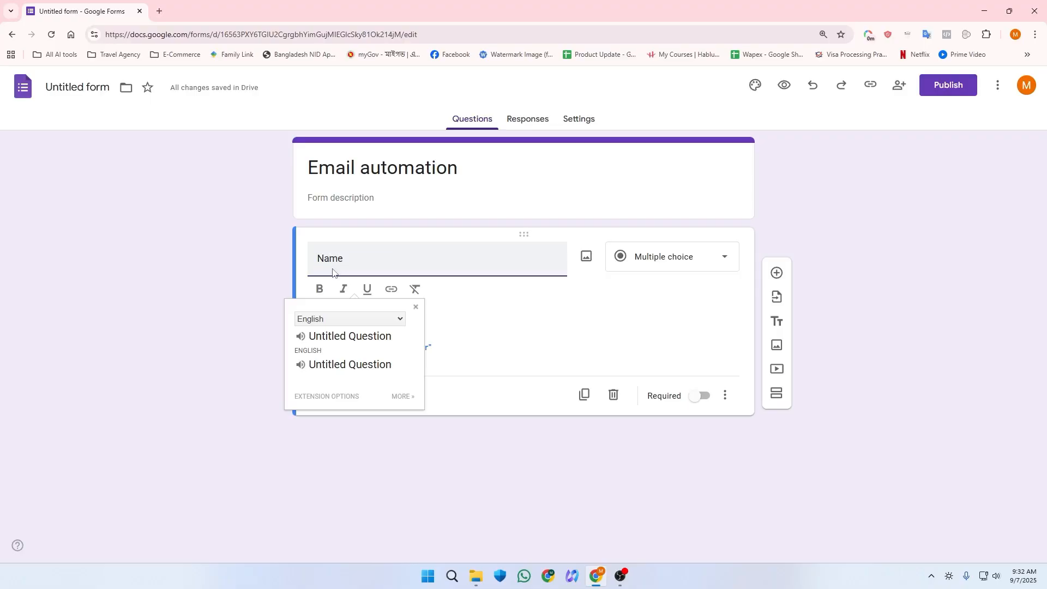
left_click(266, 301)
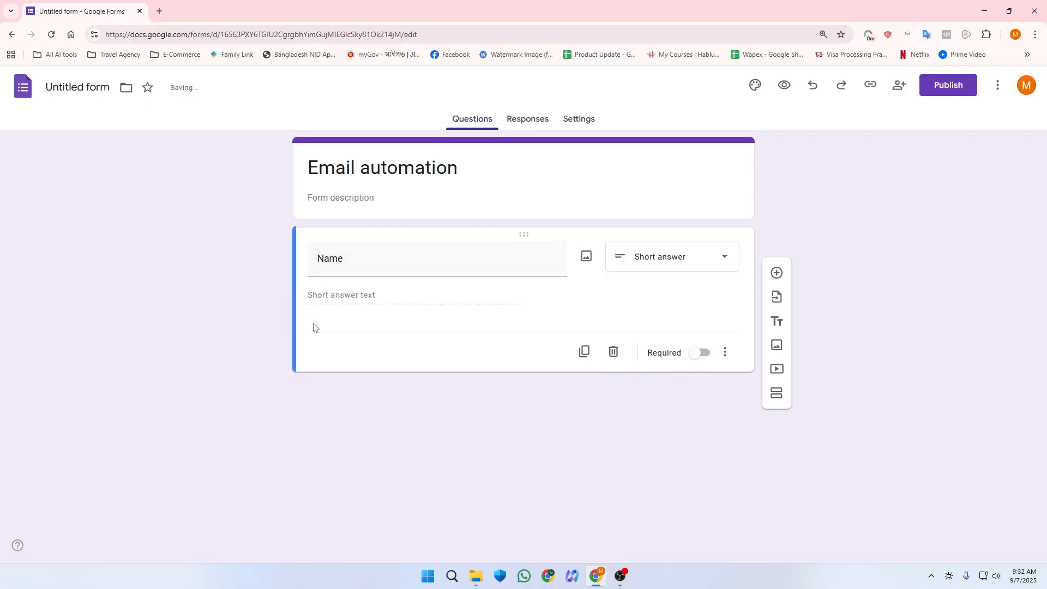
left_click(583, 350)
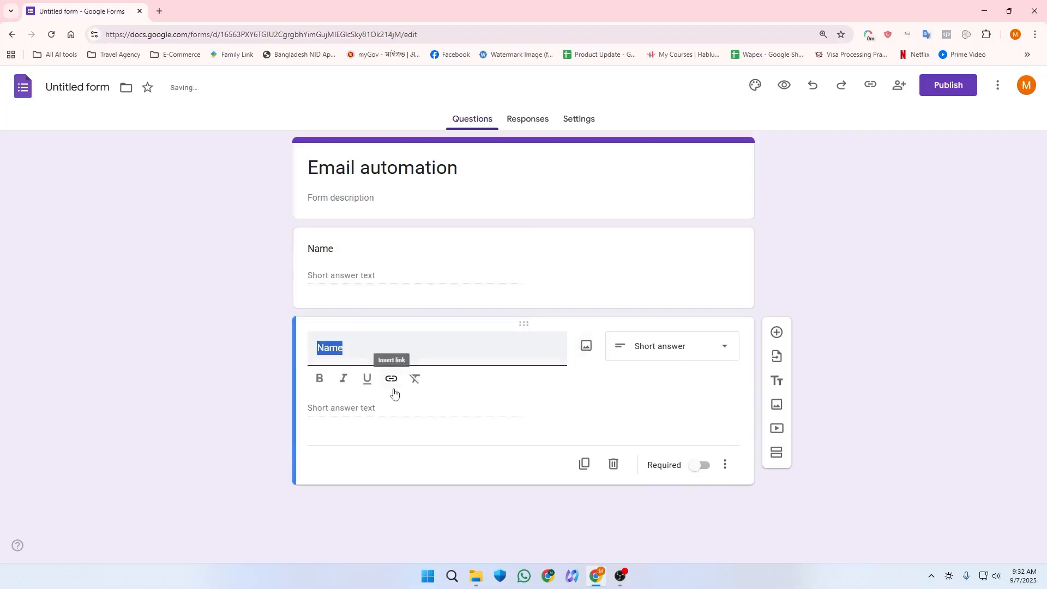
type("ag")
key("BackSpace")
key("BackSpace")
type("E")
Step: Duplicate the Email question and retitle the copy 'Phone Number'
left_click(585, 465)
type("p")
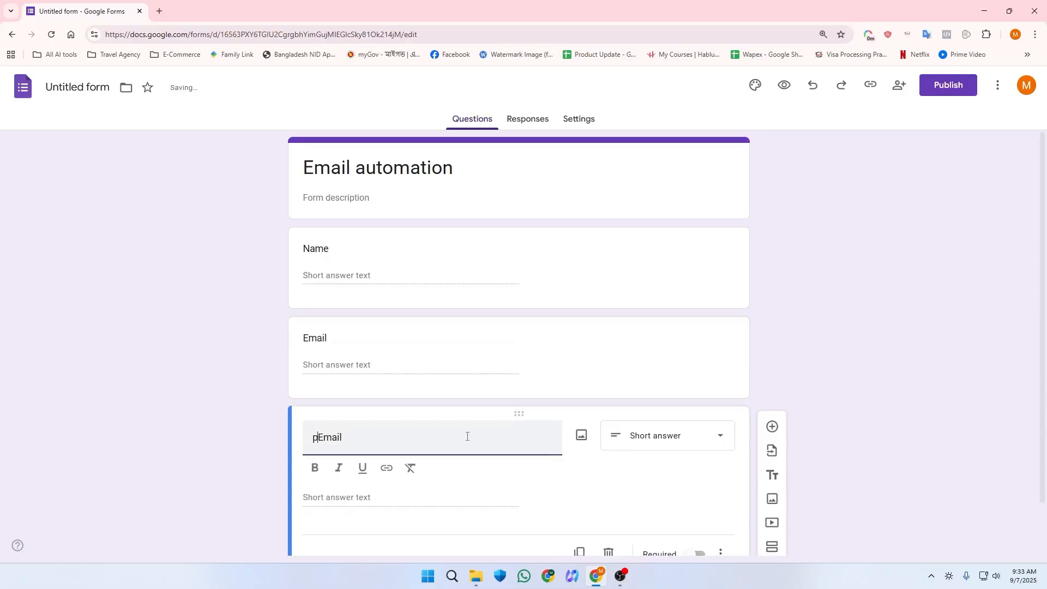
key("ctrl+a")
type("p")
key("BackSpace")
type("Phon")
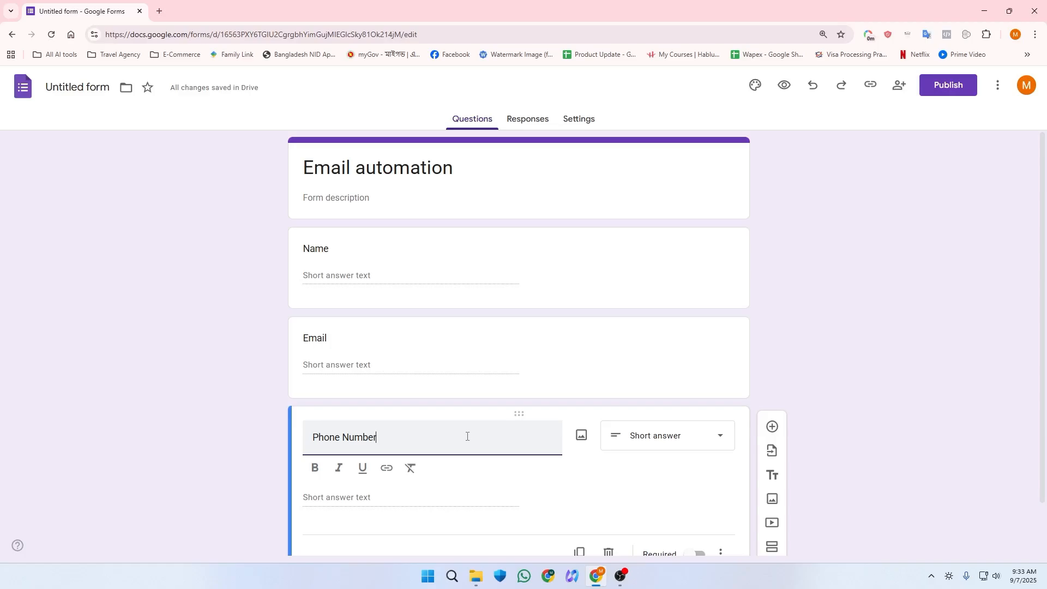
left_click(889, 282)
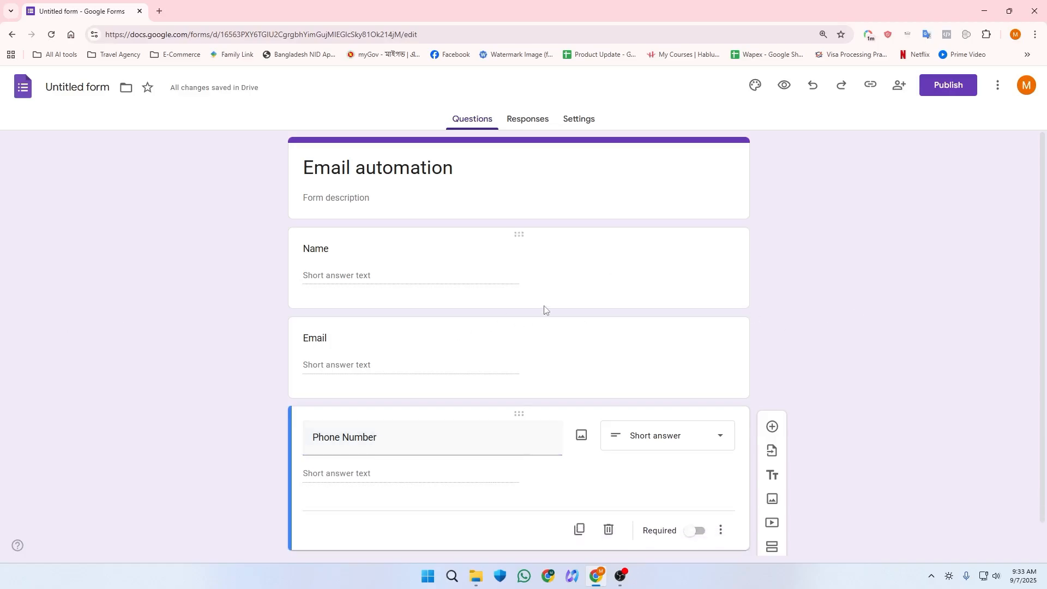
scroll(544, 308, "down", 1)
Step: Change the form's file name to 'email automation'
left_click(82, 90)
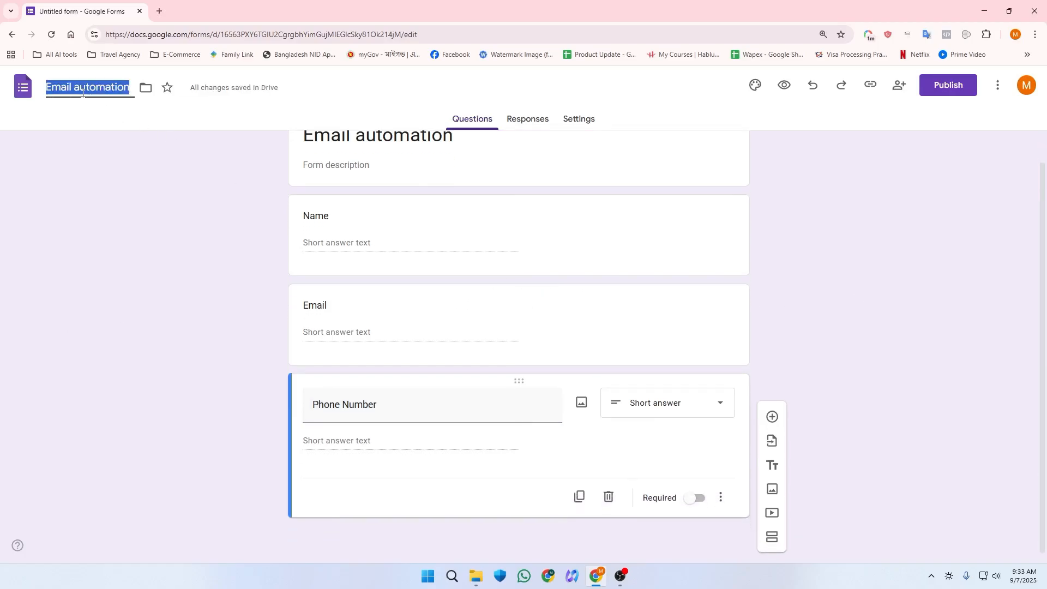
key("BackSpace")
type("email aut")
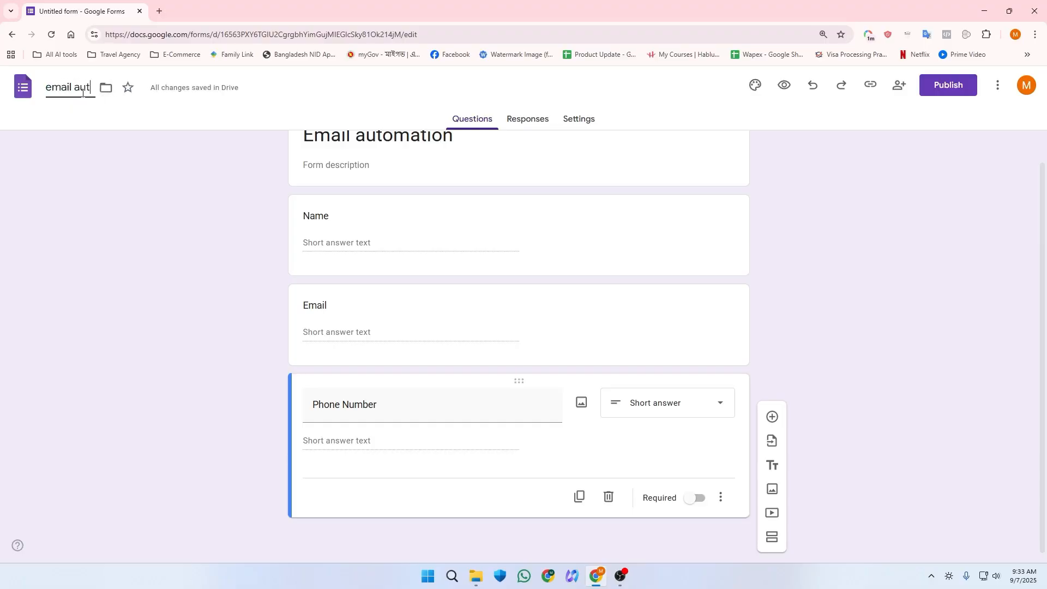
type("omation")
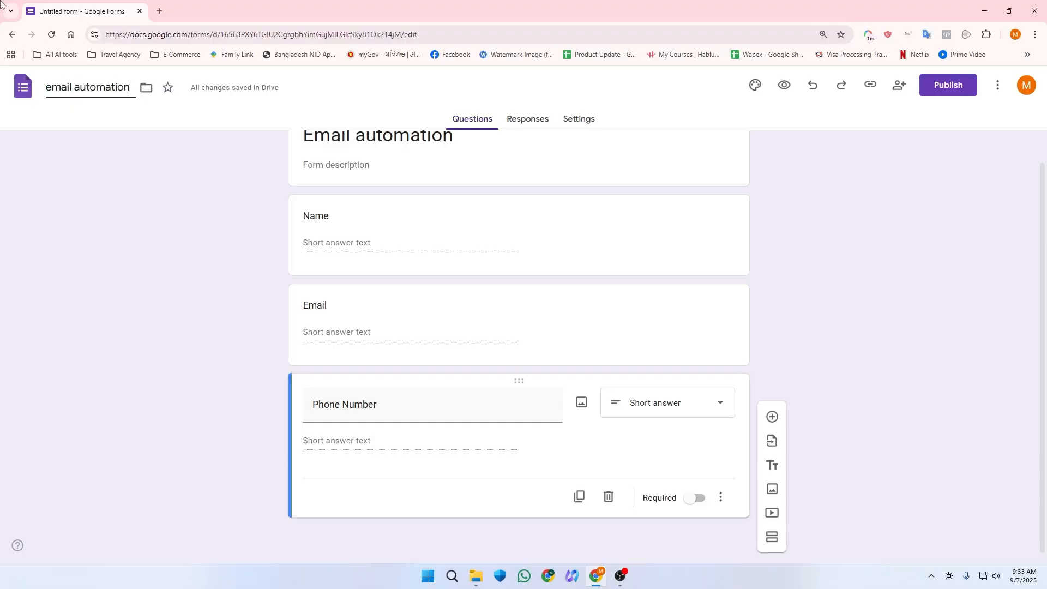
left_click(49, 378)
scroll(303, 329, "up", 1)
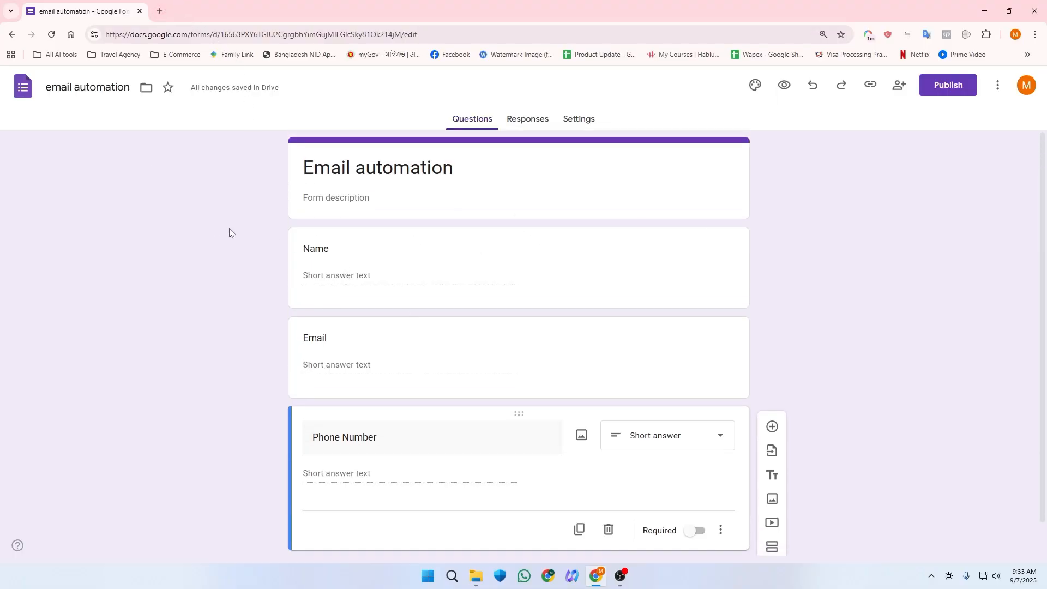
Step: Go to zapier.com in a new tab and create a new Zap from the + Create menu
left_click(161, 1)
type("zap")
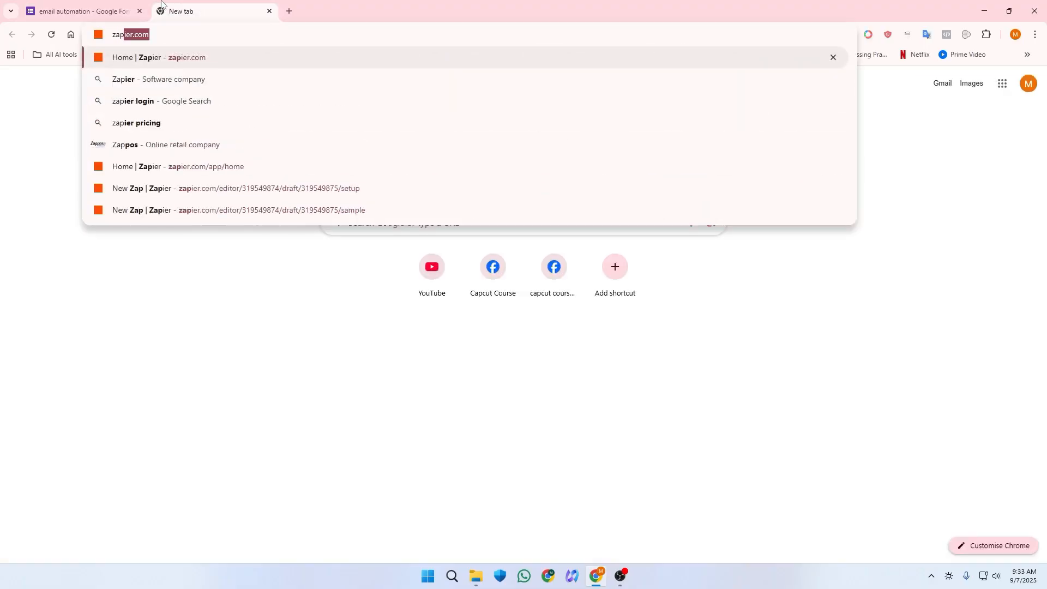
key("Return")
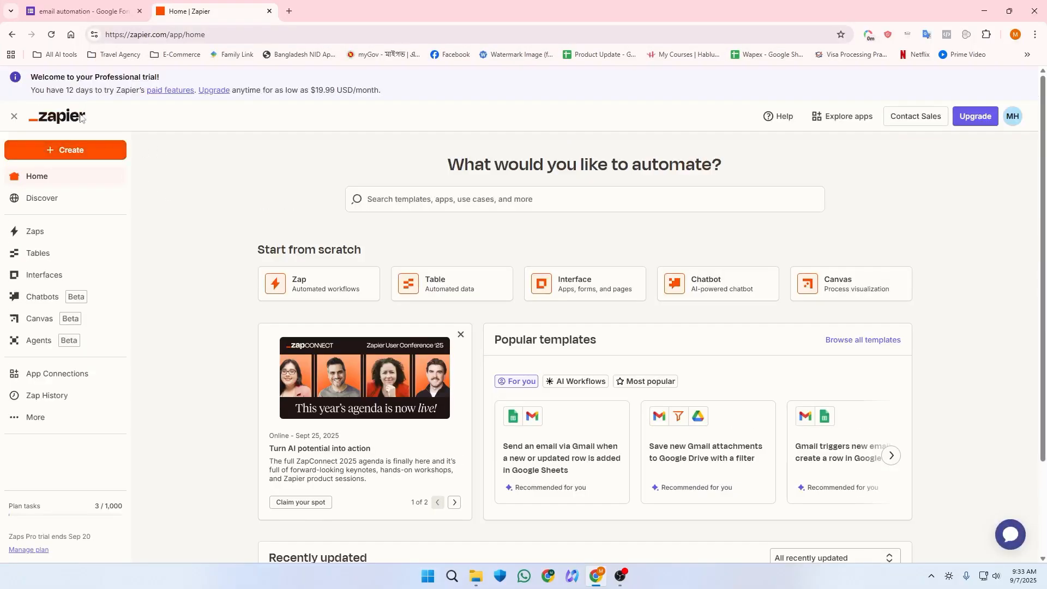
left_click(46, 154)
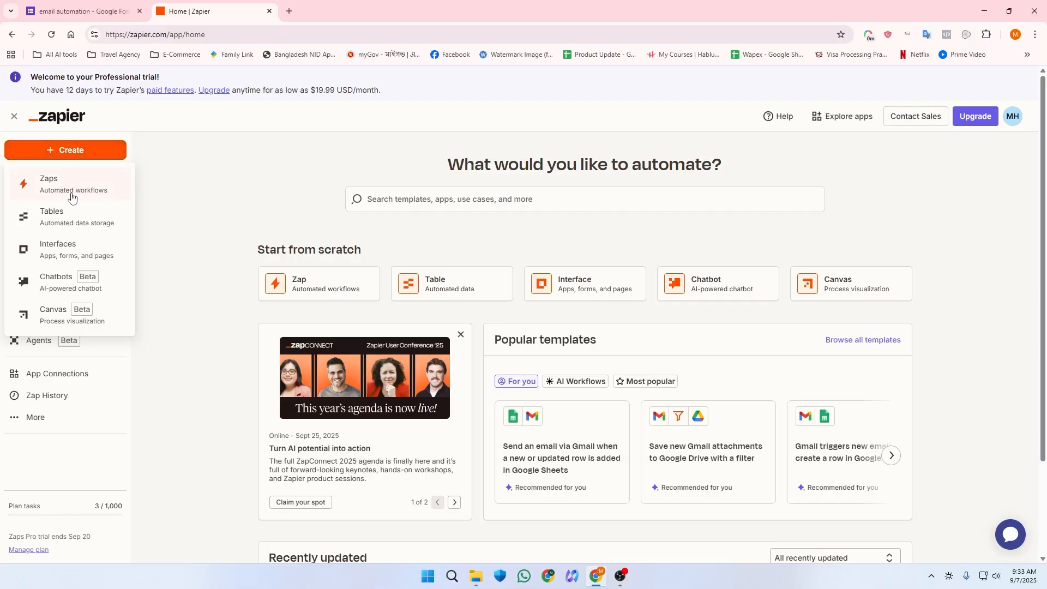
left_click(68, 194)
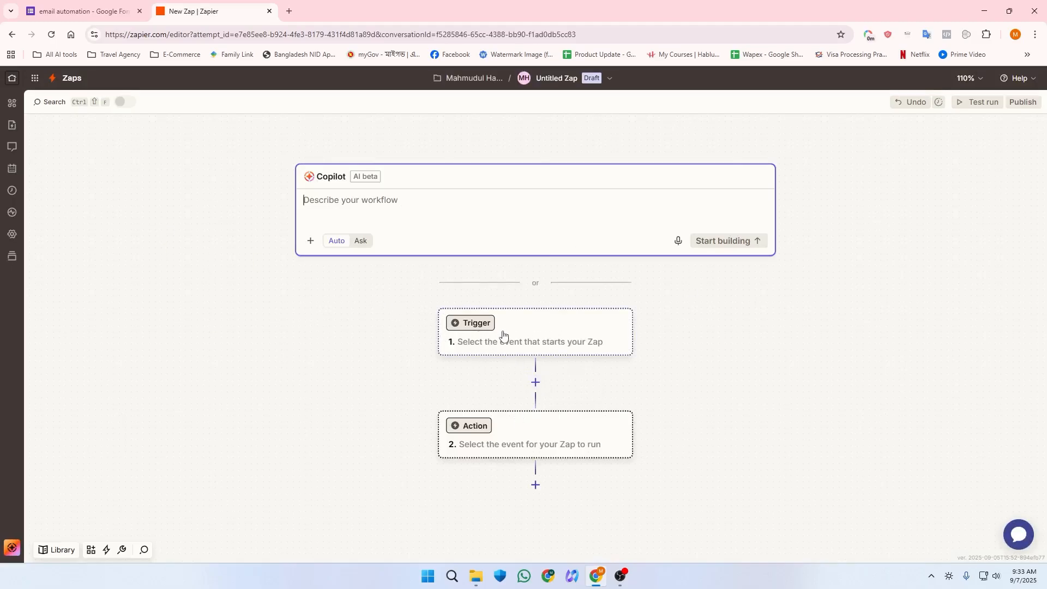
Step: Choose Google Forms as the Zap's trigger app and bring up its trigger events
left_click(487, 326)
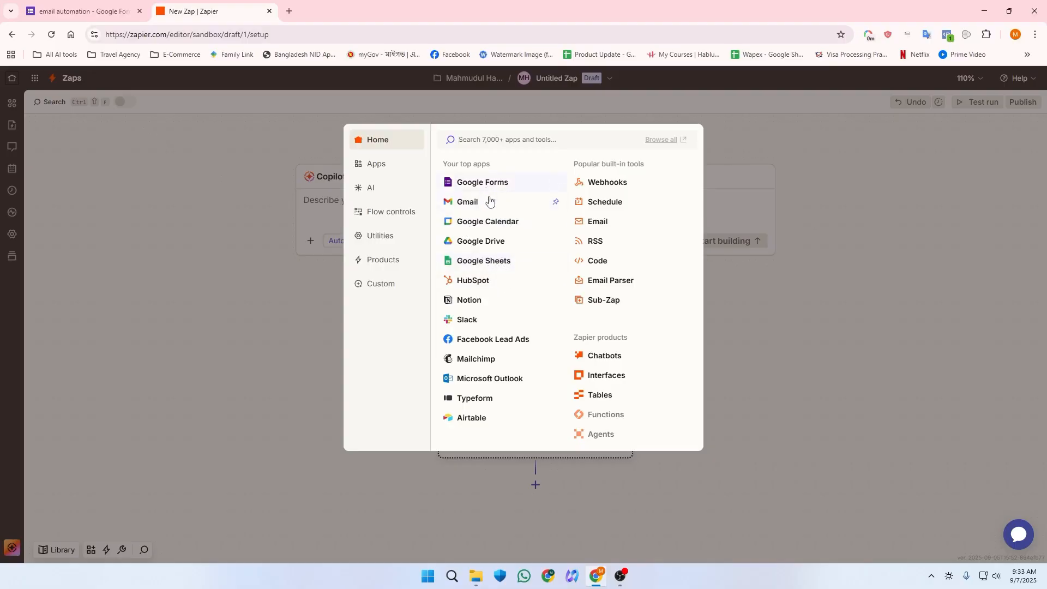
left_click(474, 184)
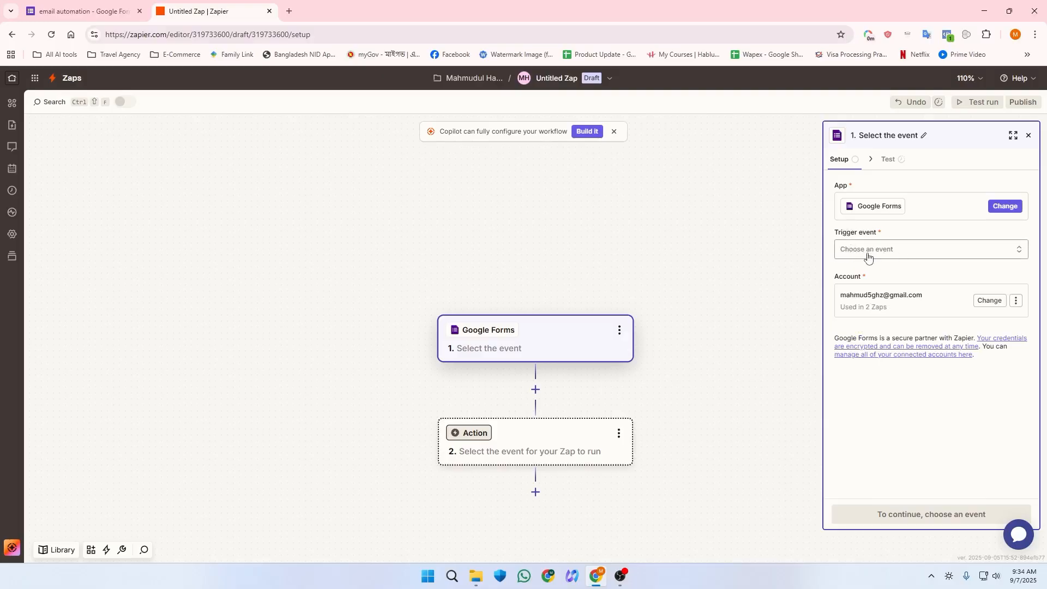
left_click(890, 259)
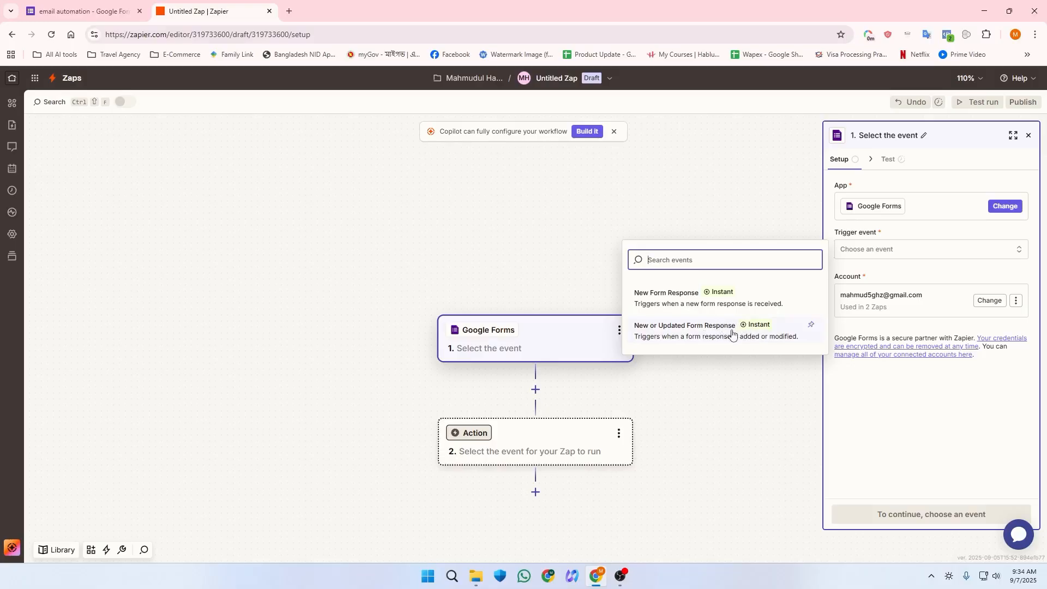
Step: Set the trigger event to New Form Response and have it watch the 'email automation' form
left_click(692, 303)
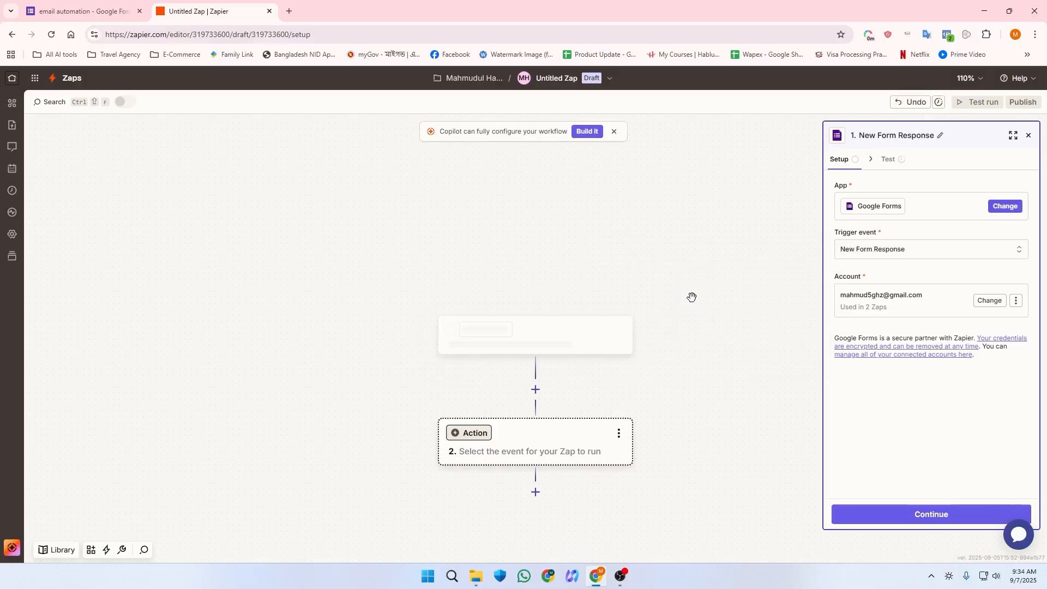
left_click(929, 513)
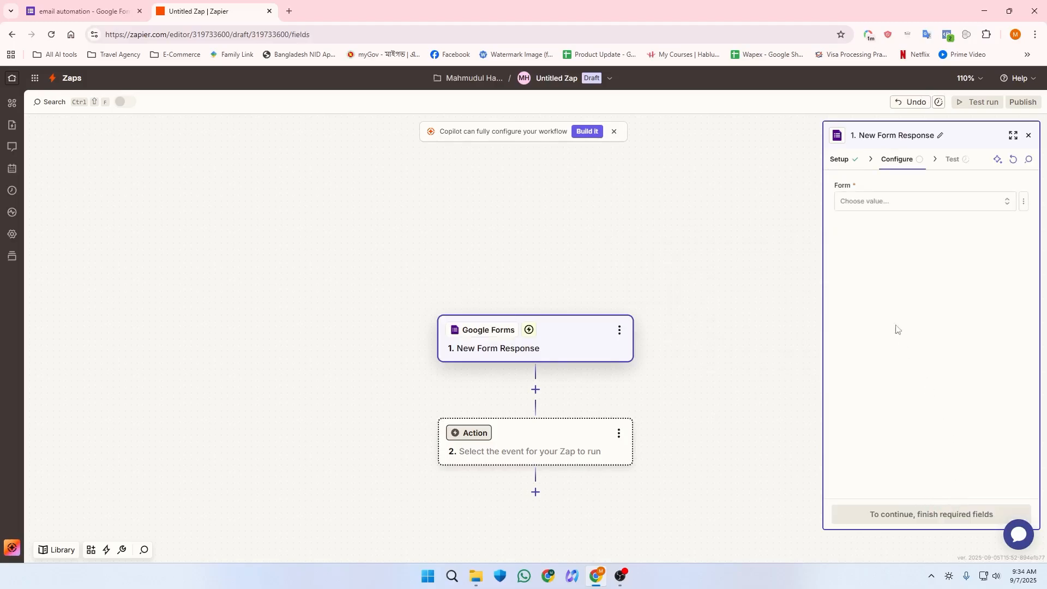
left_click(871, 199)
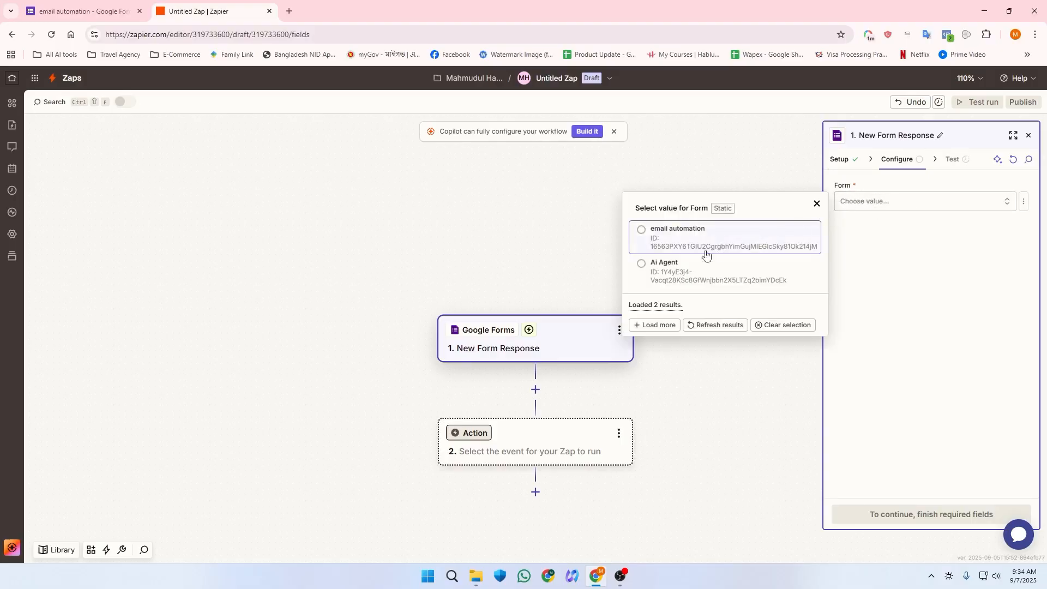
left_click(99, 10)
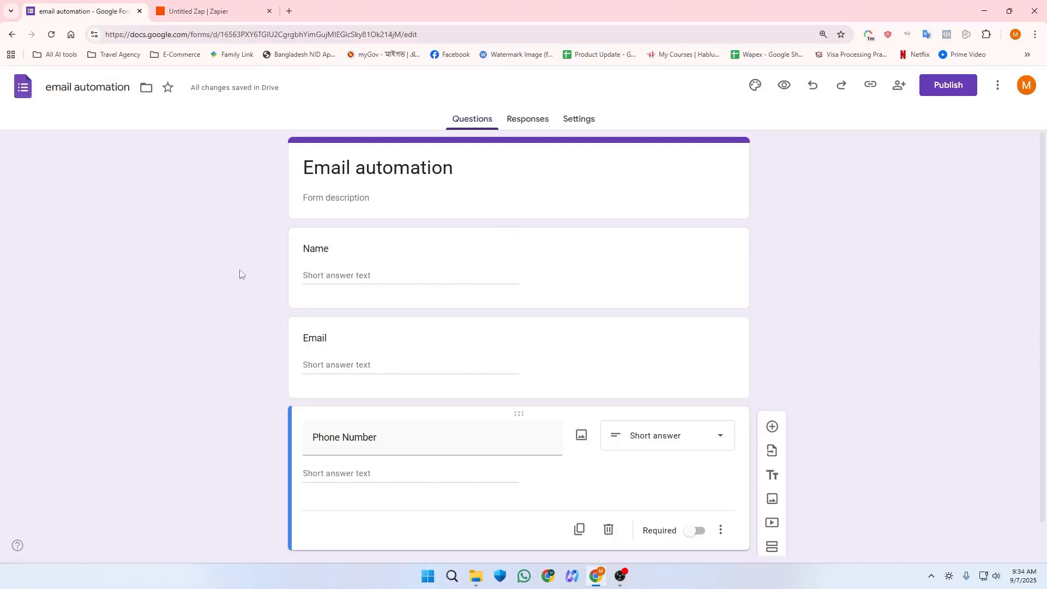
left_click(245, 12)
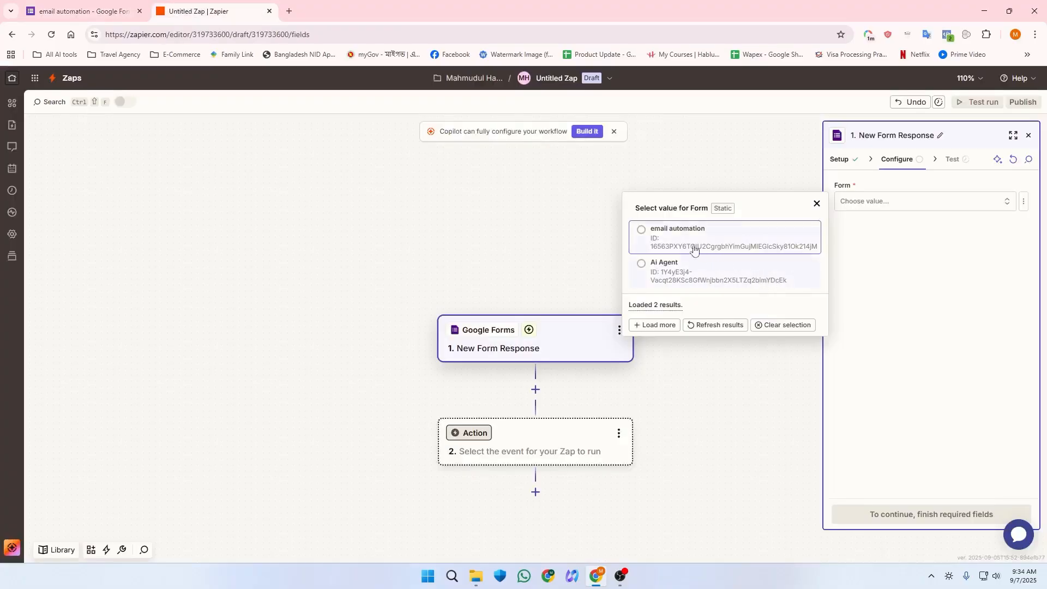
left_click(119, 7)
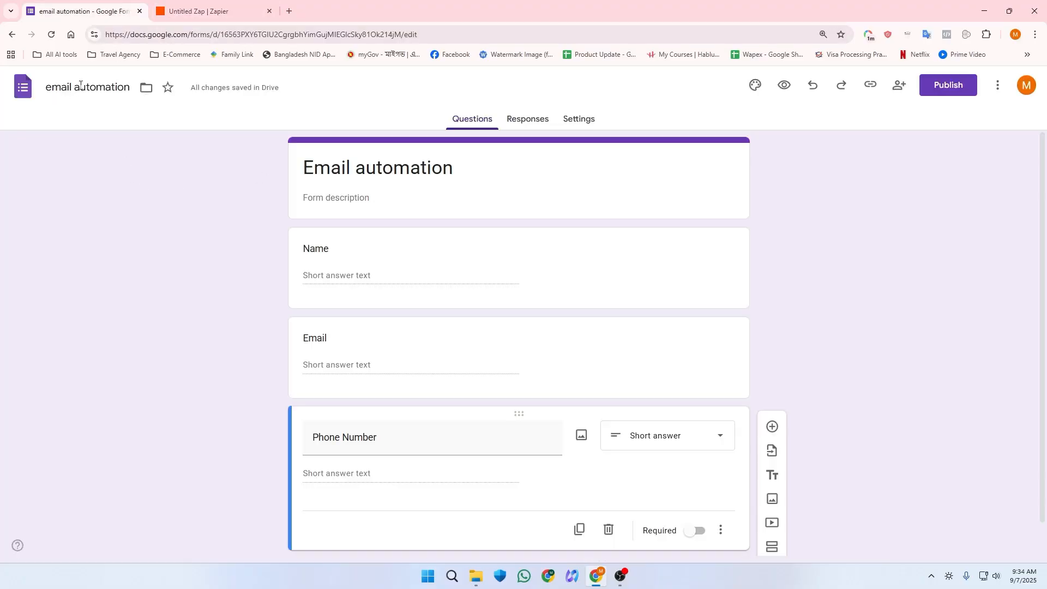
left_click(213, 11)
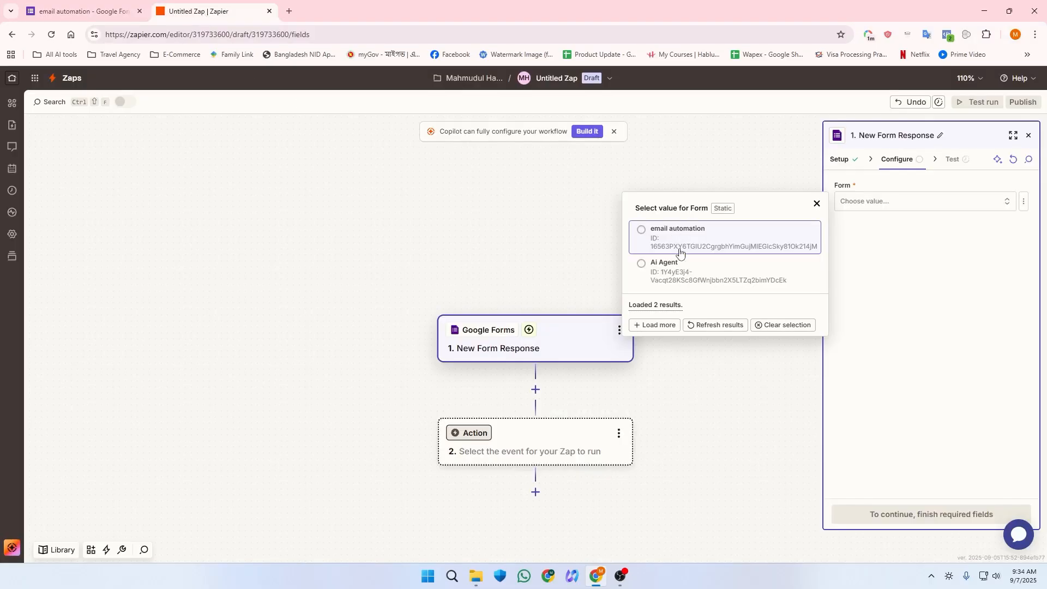
left_click(645, 230)
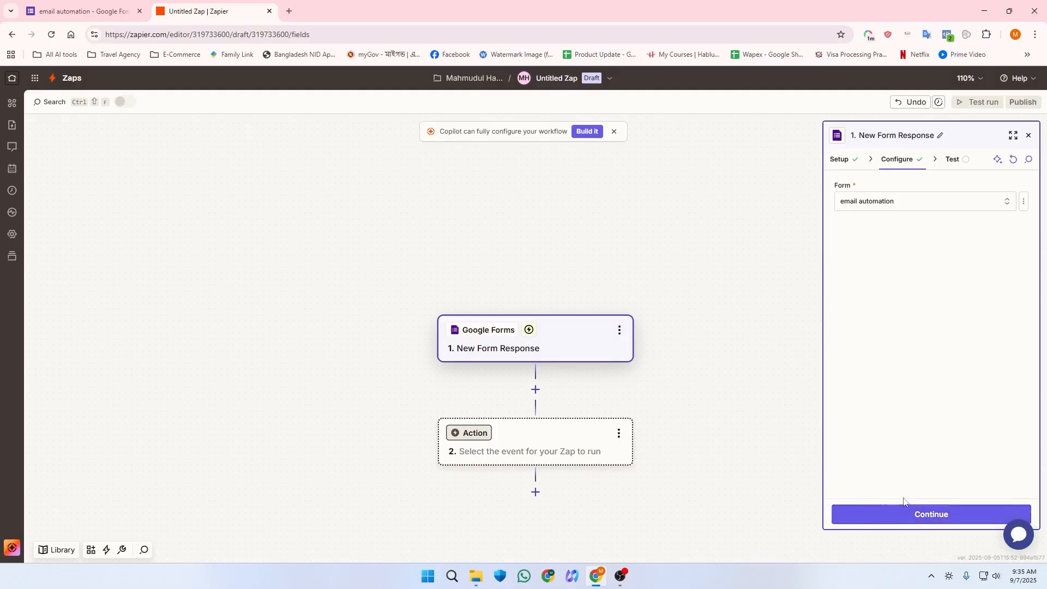
left_click(906, 512)
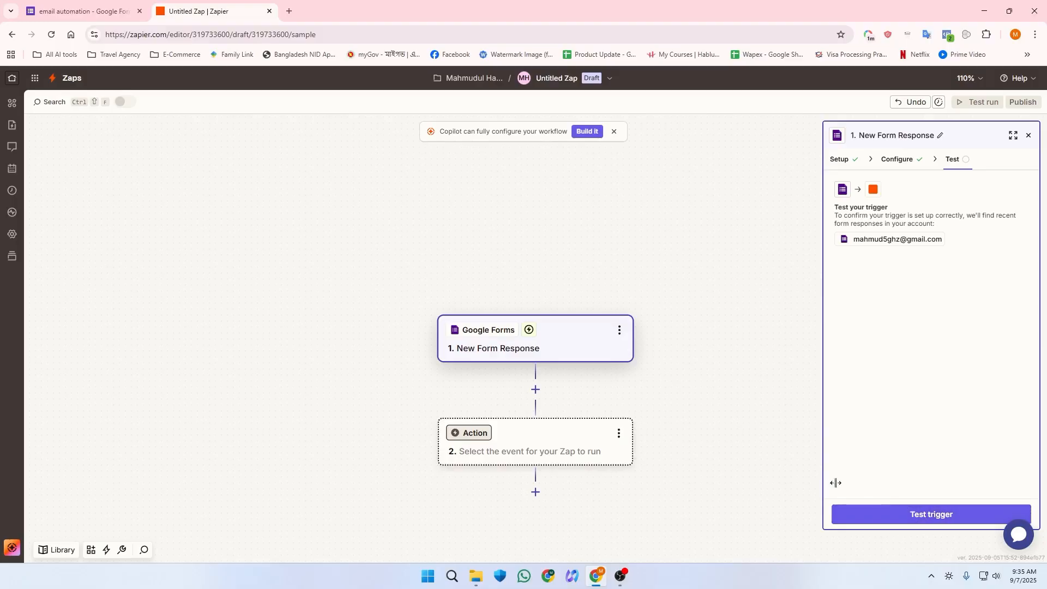
Step: Test the trigger to pull in Form Response A as the sample record
left_click(872, 507)
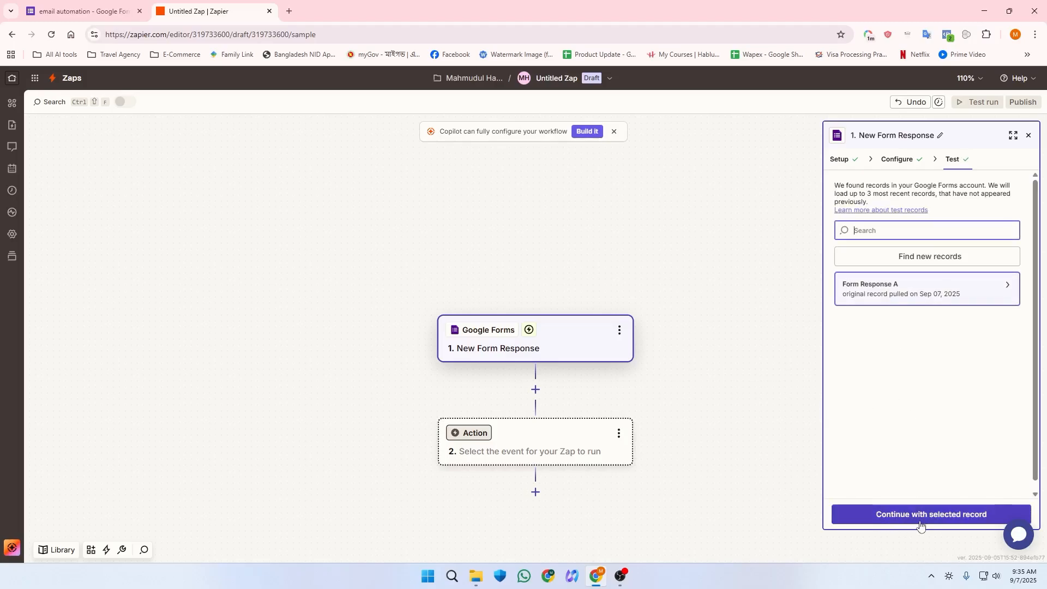
Step: Continue with the selected record and make step 2 a Gmail action
left_click(953, 521)
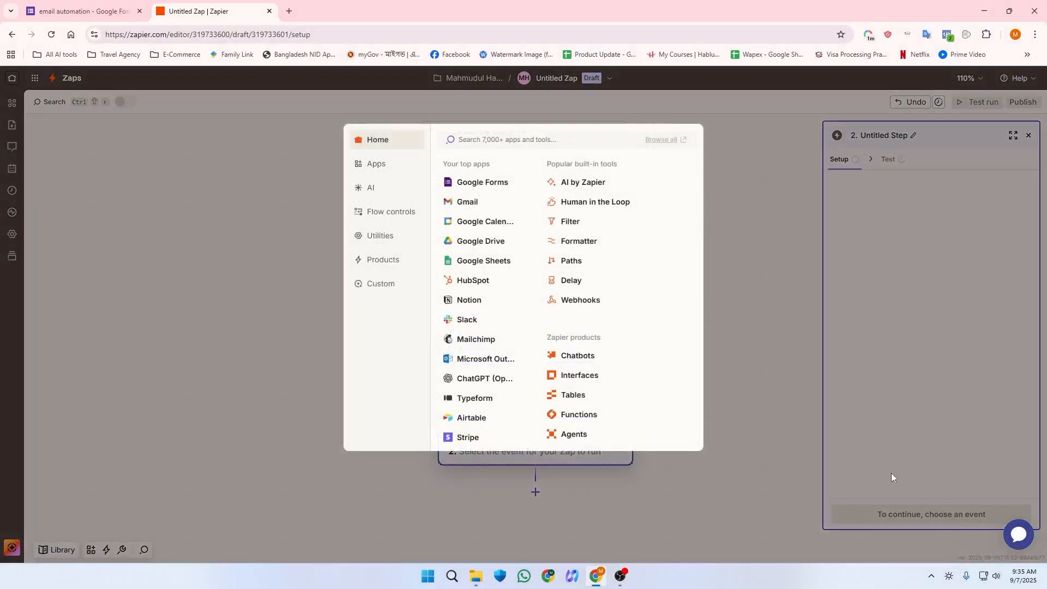
left_click(891, 473)
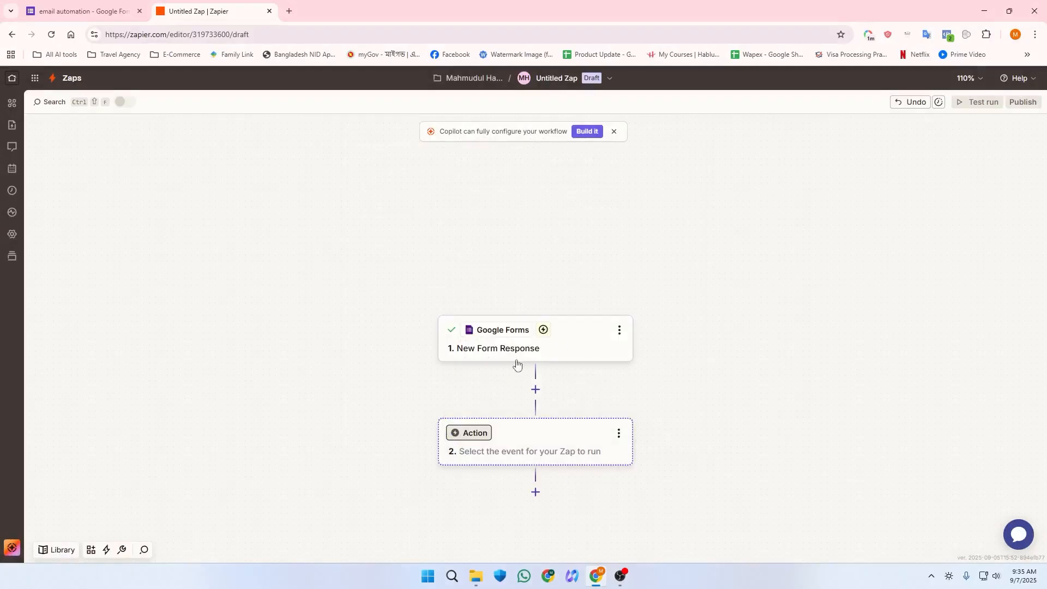
left_click(489, 436)
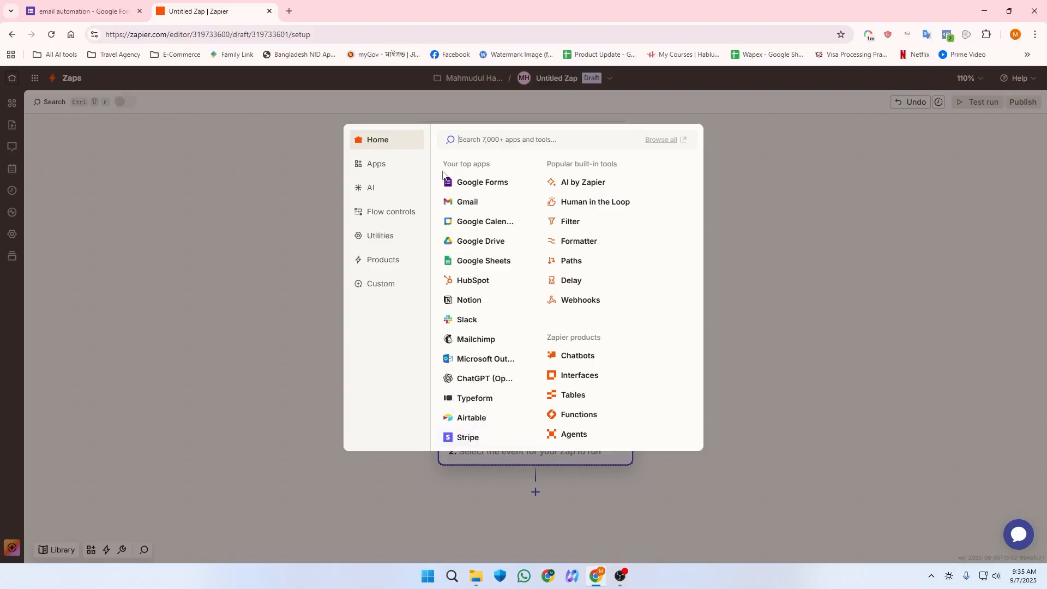
left_click(473, 202)
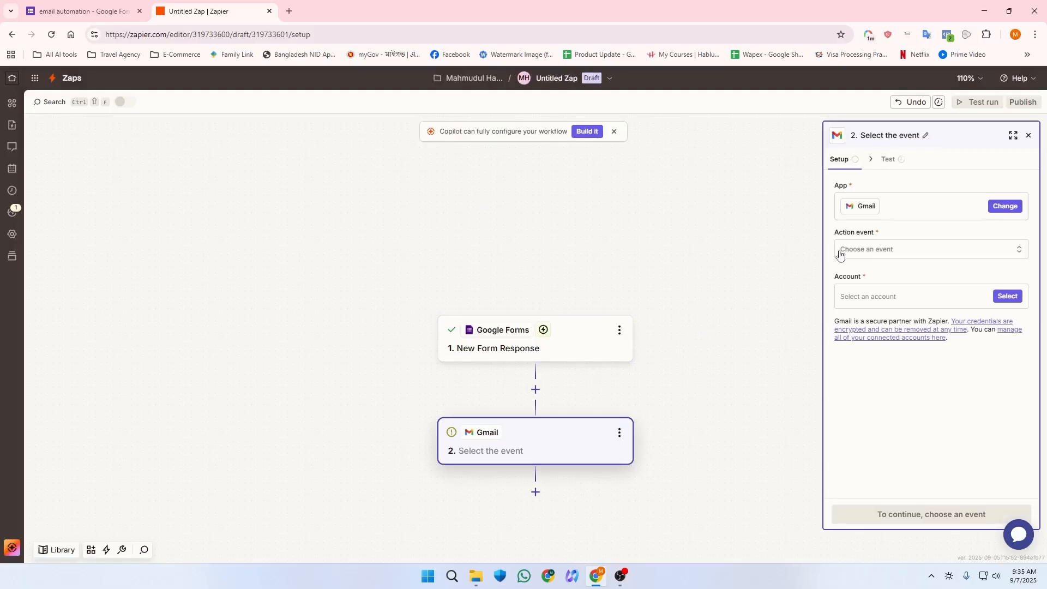
Step: Set the Gmail action event to Send Email and continue to its message fields
left_click(873, 251)
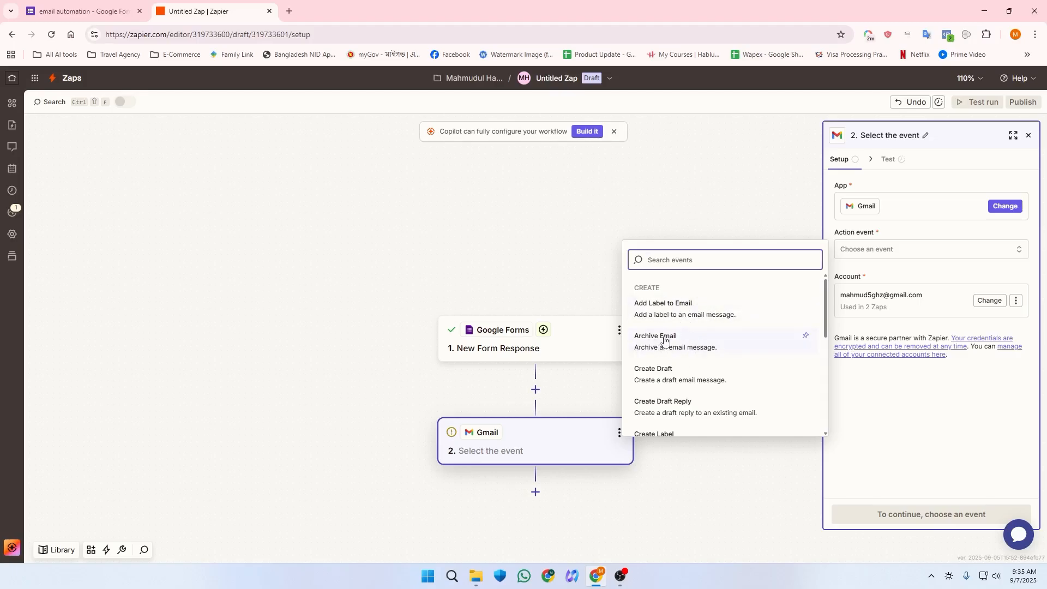
scroll(661, 346, "down", 2)
scroll(657, 351, "up", 2)
scroll(655, 356, "down", 2)
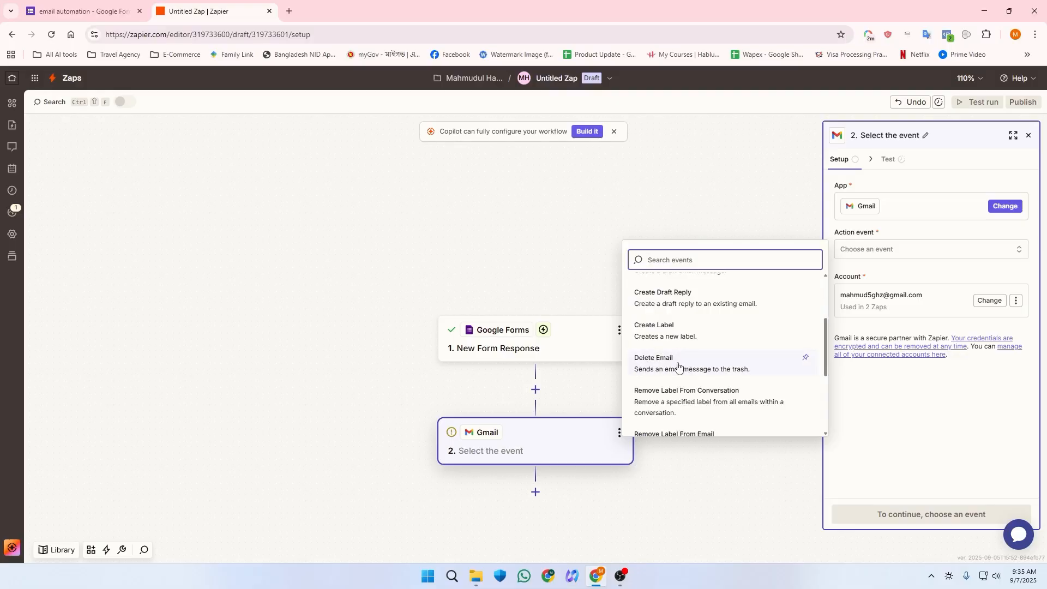
scroll(679, 365, "down", 2)
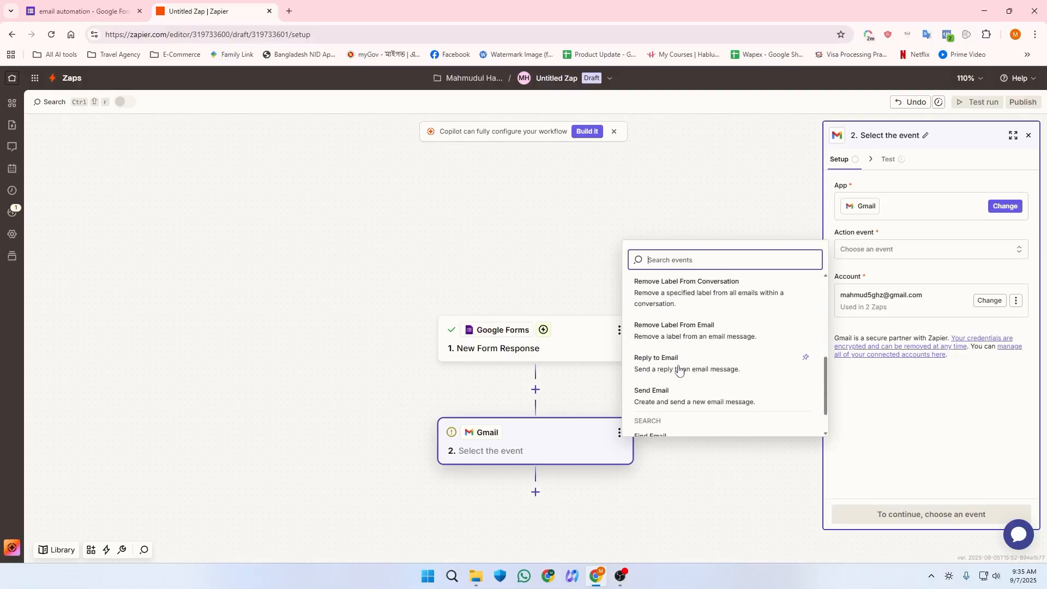
left_click(658, 393)
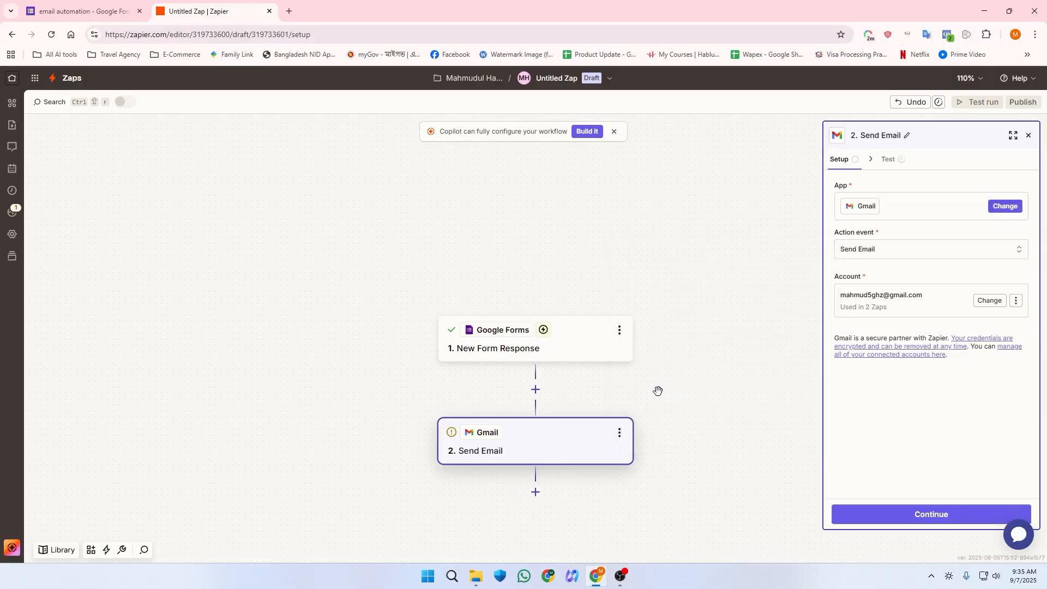
left_click(869, 515)
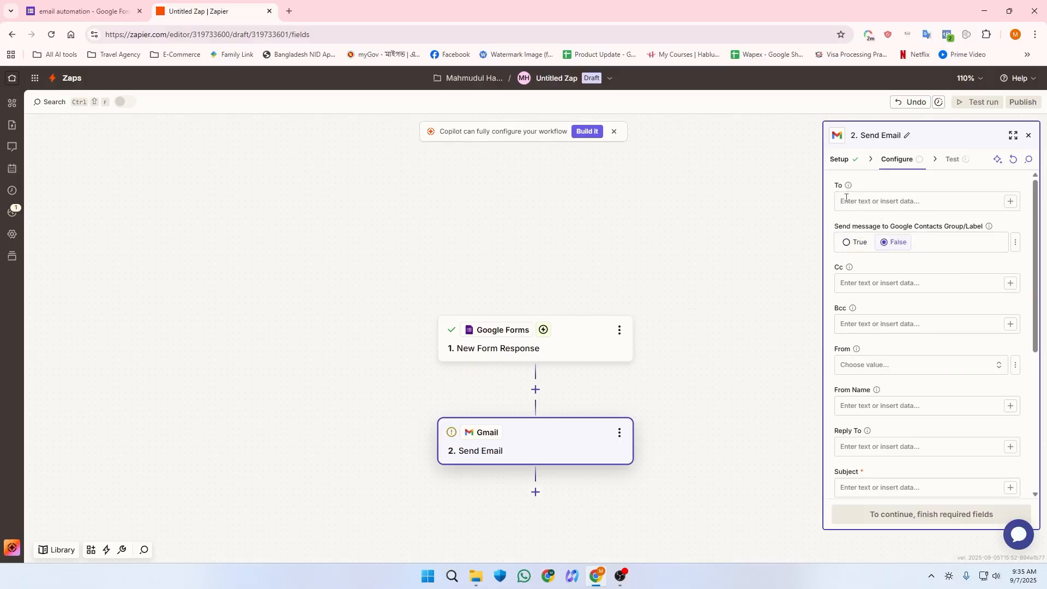
left_click(291, 12)
Step: Open Gmail, start a blank new message, then return to the Zap editor
left_click(942, 82)
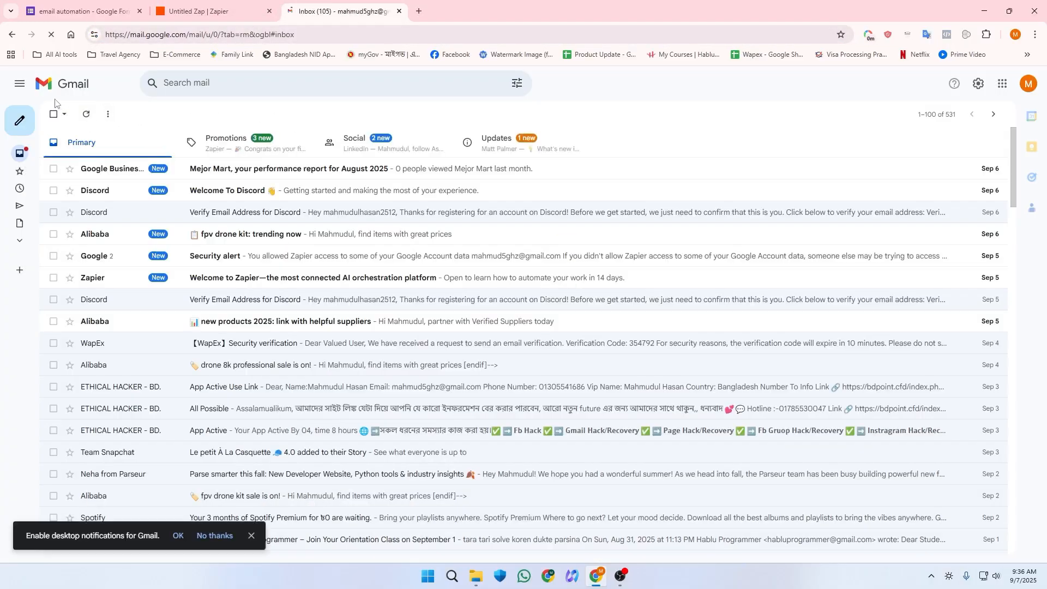
left_click(18, 125)
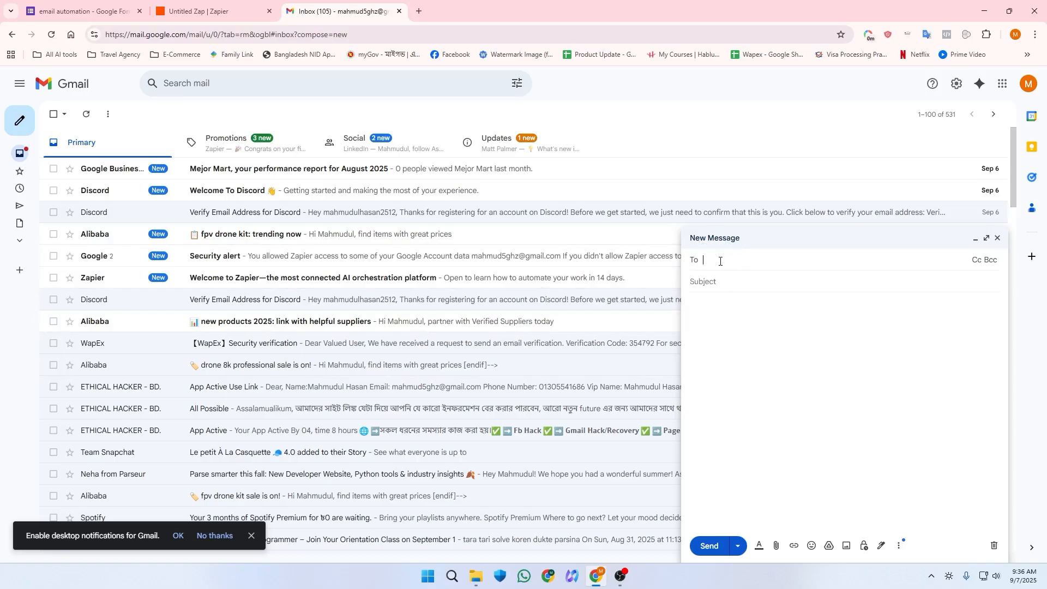
left_click(716, 281)
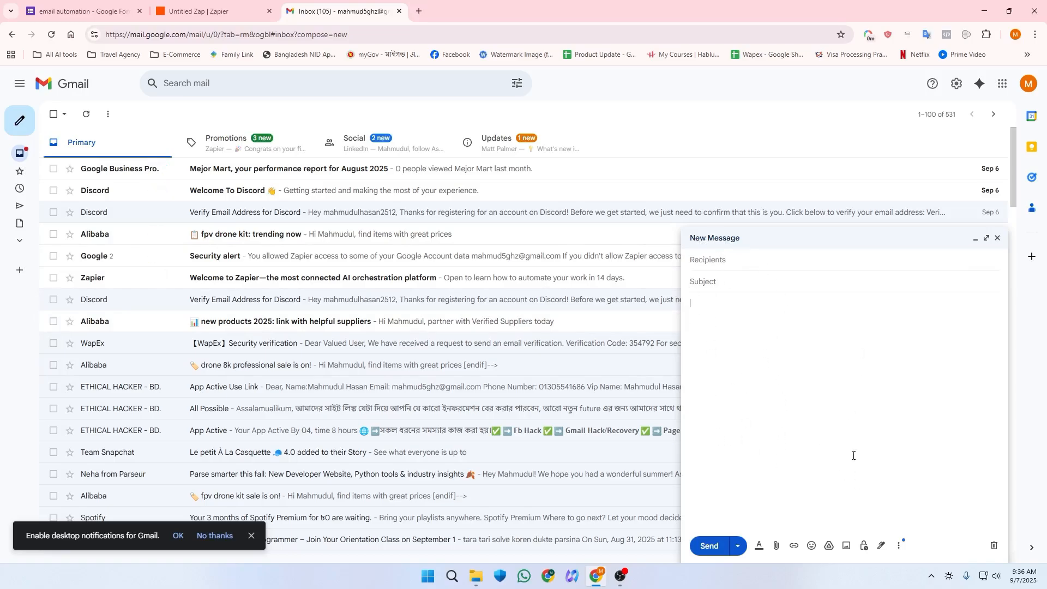
left_click(711, 261)
left_click(239, 3)
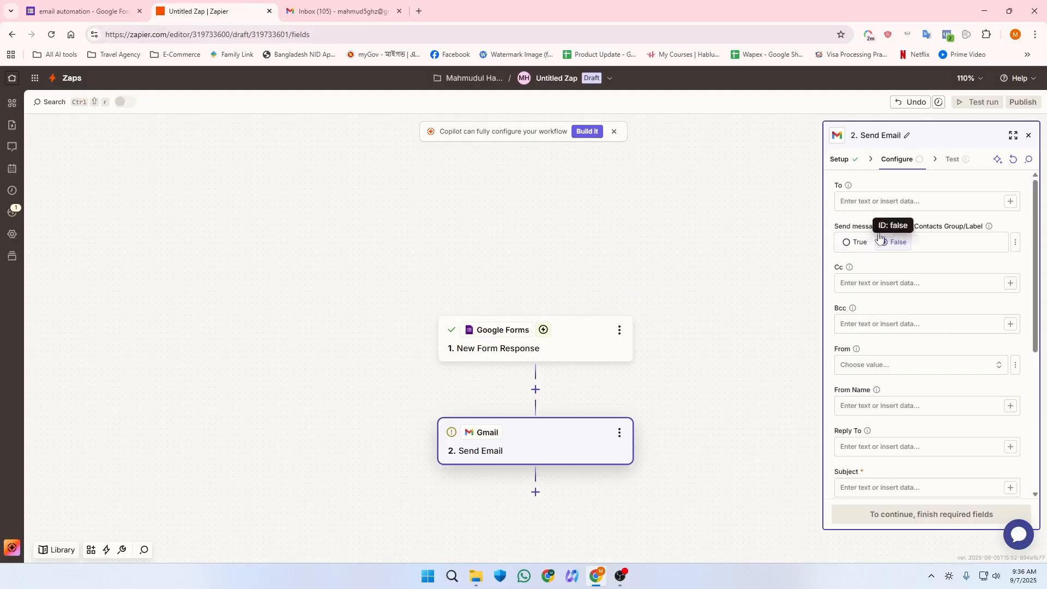
Step: Map the Send Email To field to the form's '1. Email' answer from step 1
left_click(897, 200)
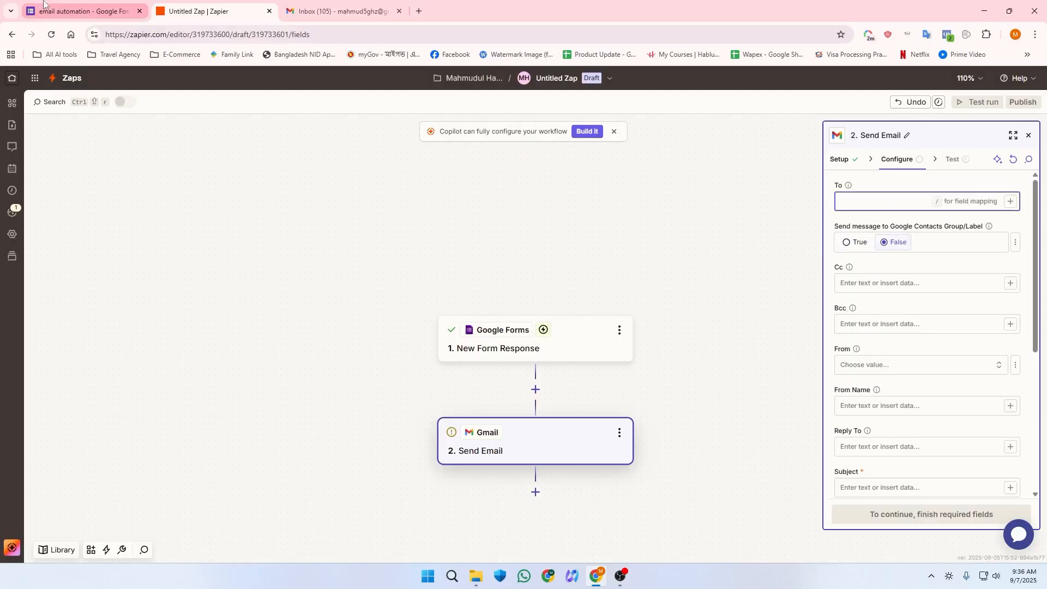
left_click(82, 11)
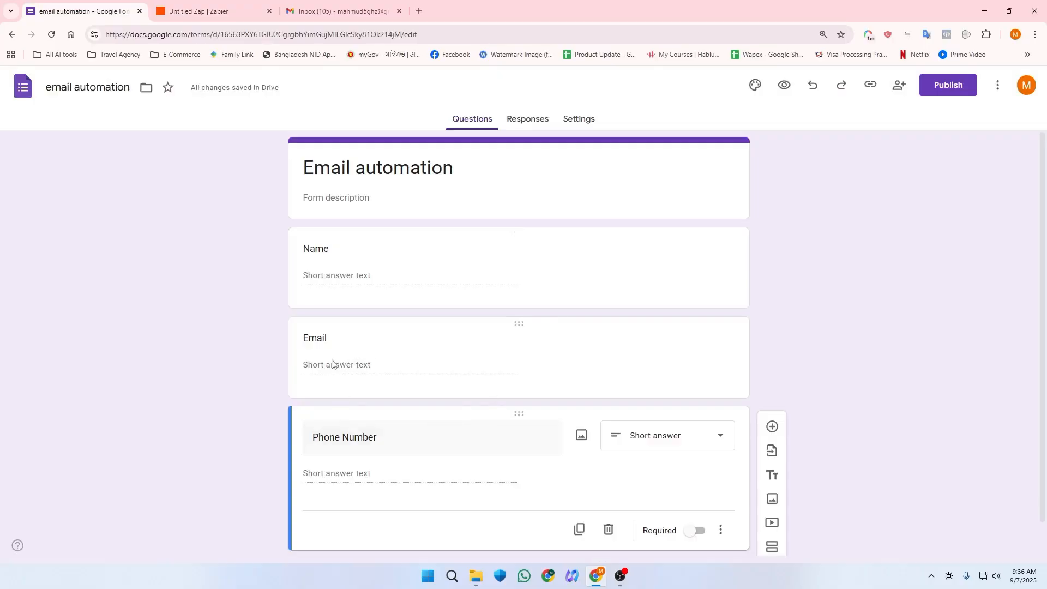
left_click(240, 13)
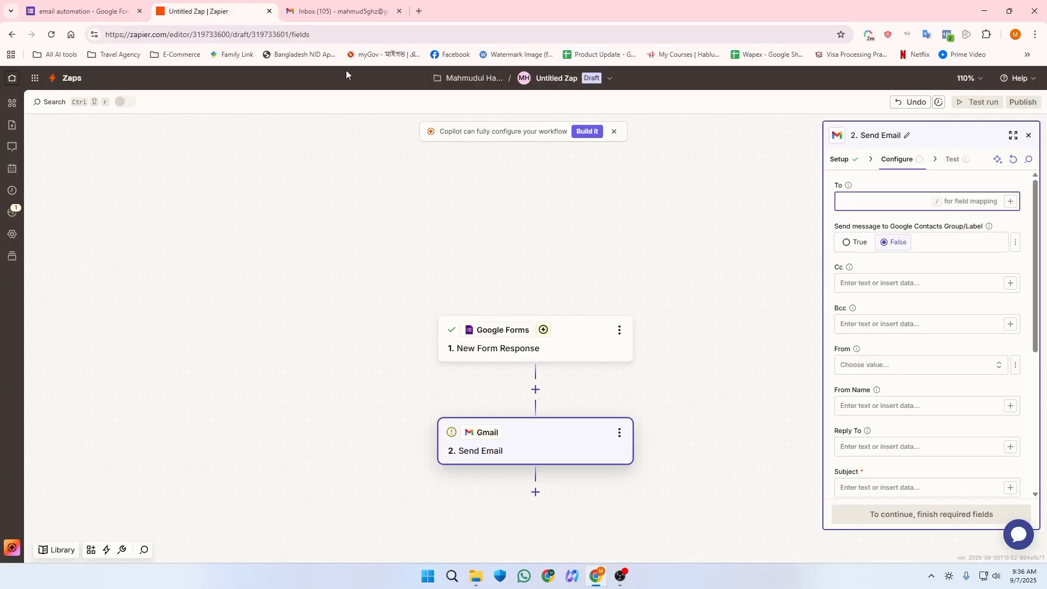
left_click(1008, 205)
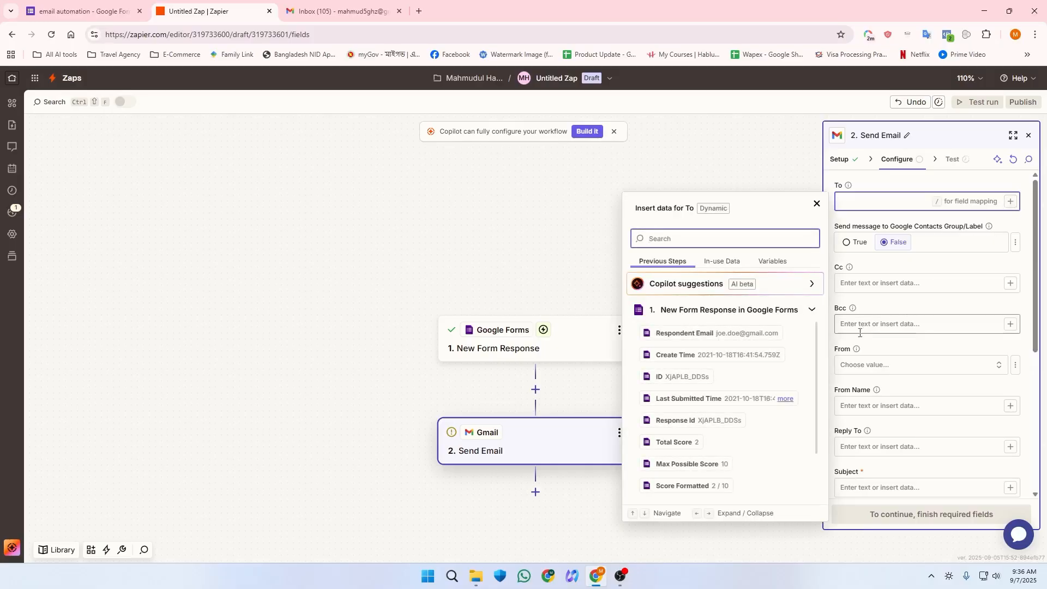
scroll(699, 439, "down", 1)
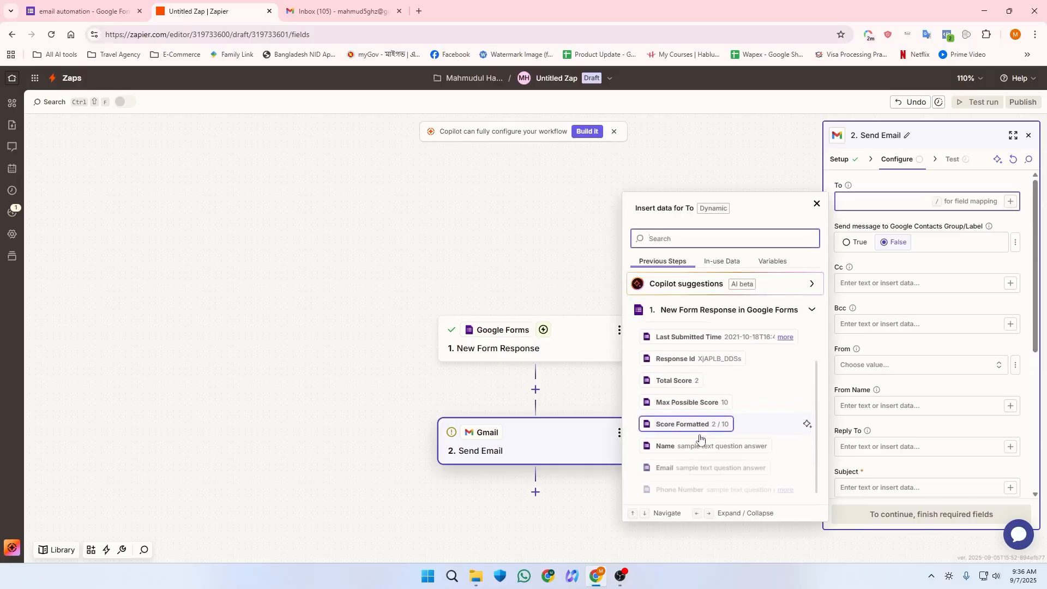
left_click(665, 472)
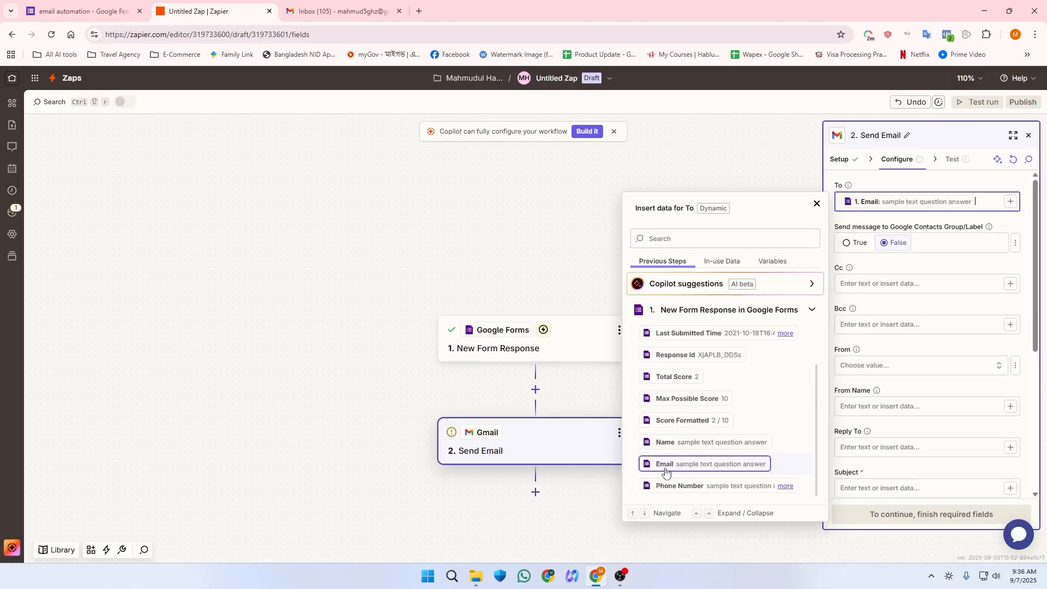
left_click(934, 274)
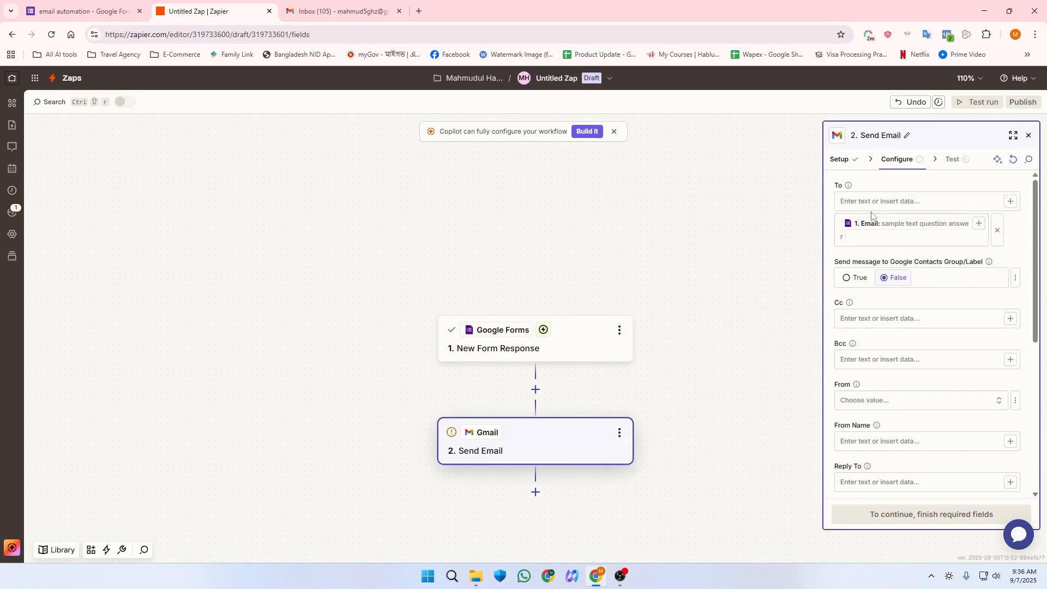
left_click(929, 205)
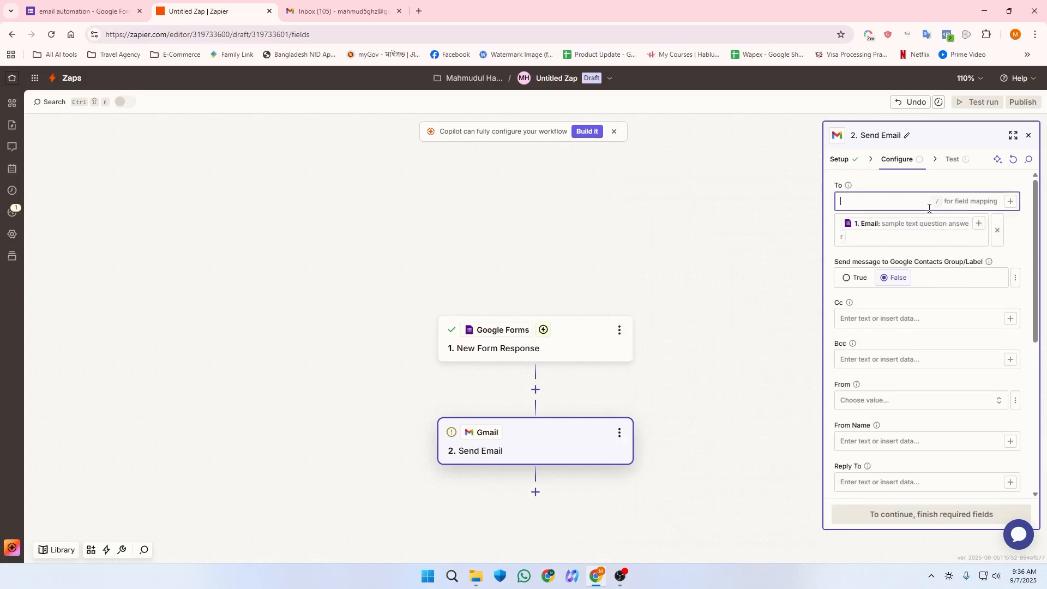
scroll(913, 314, "down", 2)
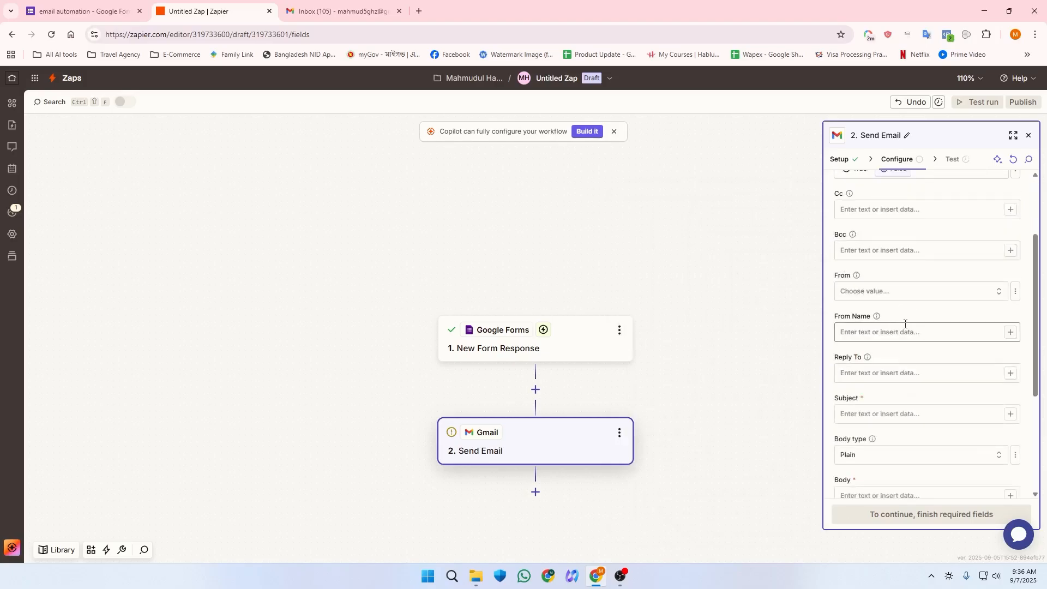
Step: Choose the connected Gmail account as the email's From address
left_click(872, 290)
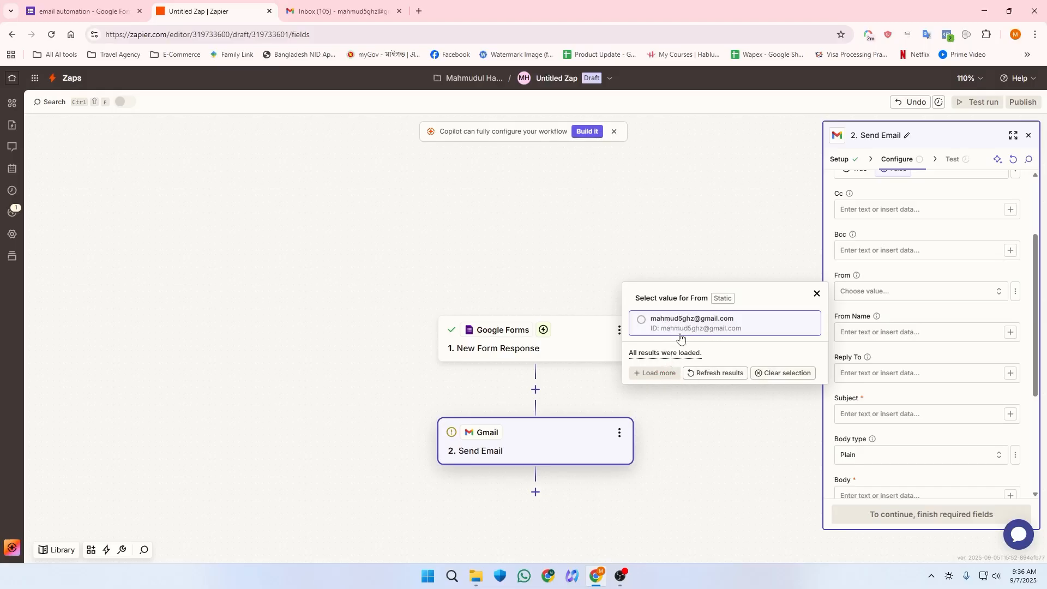
left_click(644, 325)
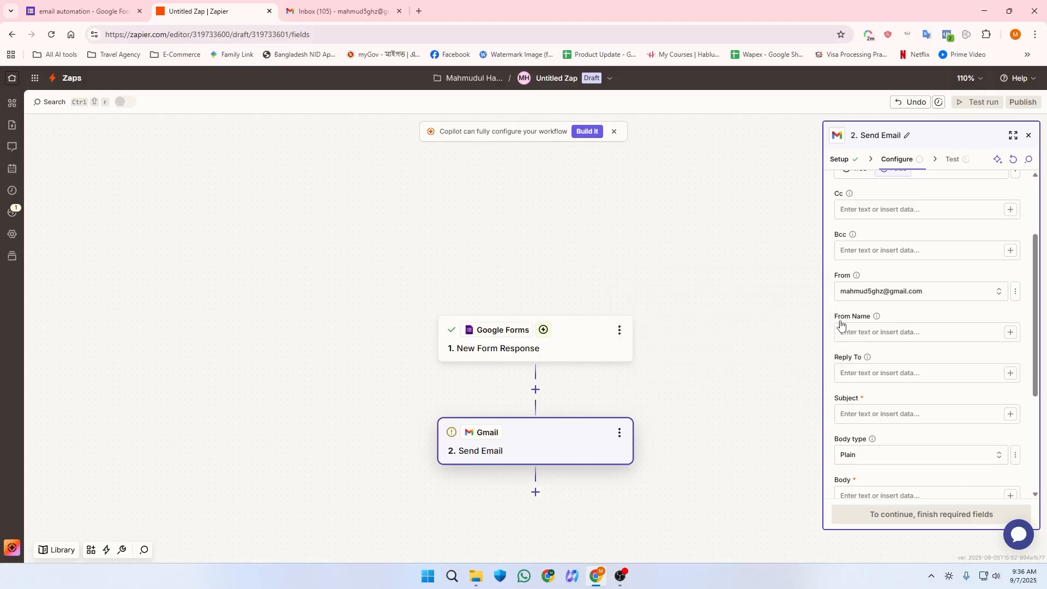
scroll(864, 322, "down", 2)
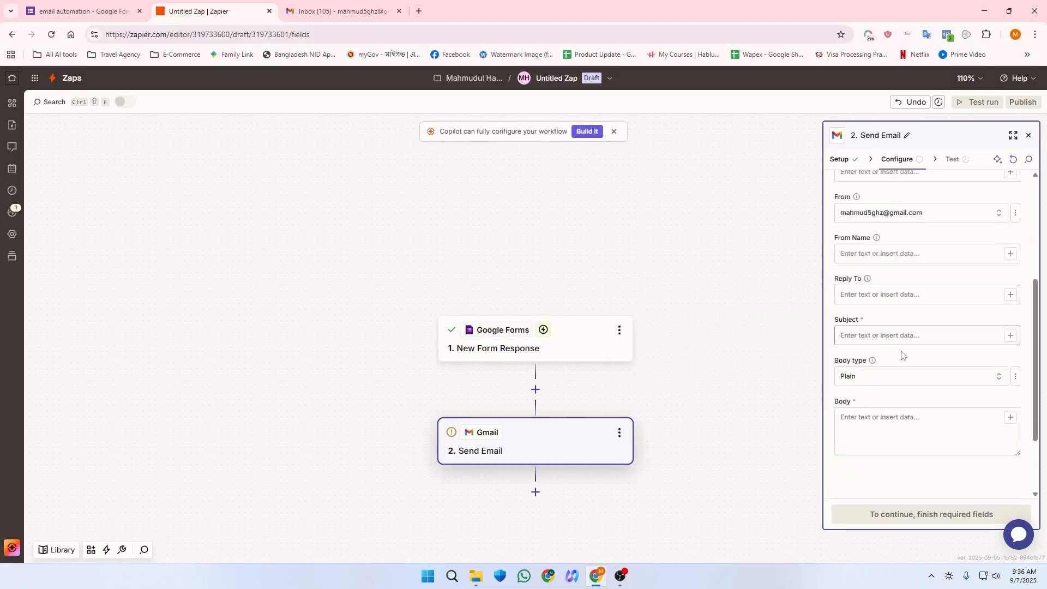
left_click(872, 300)
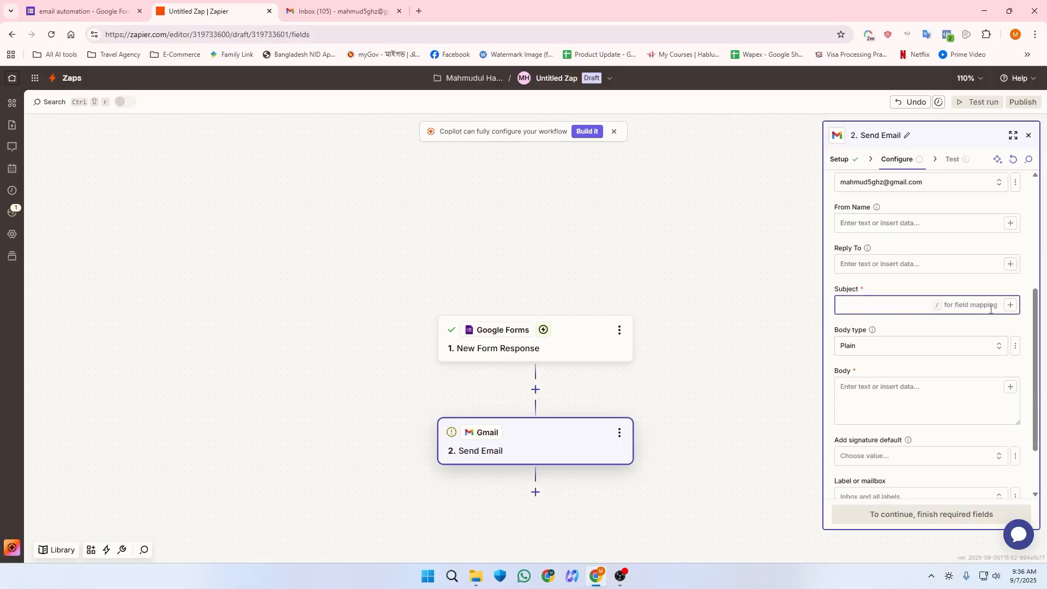
scroll(879, 363, "down", 2)
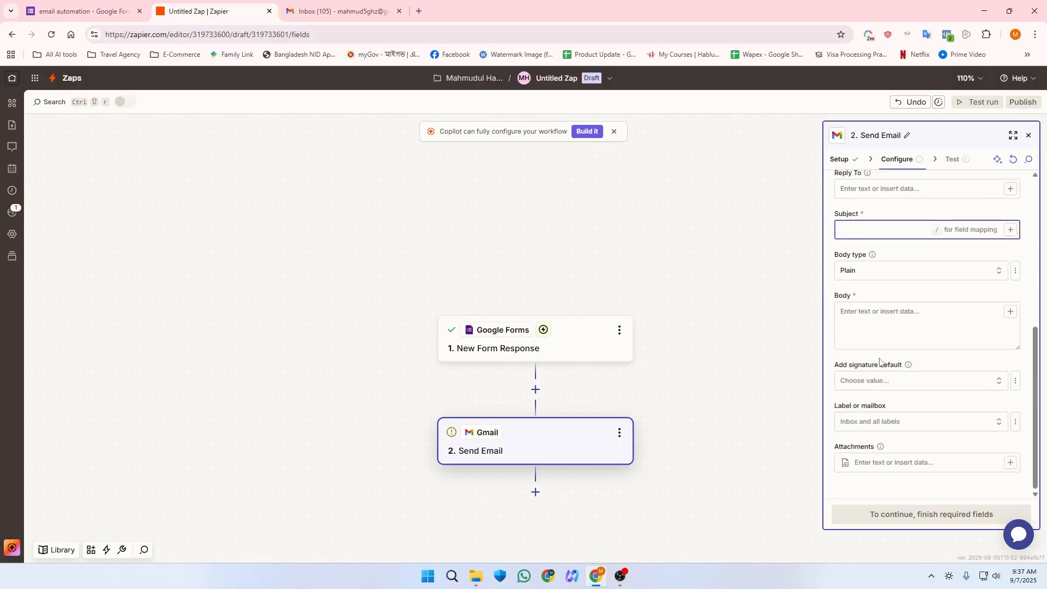
left_click(860, 312)
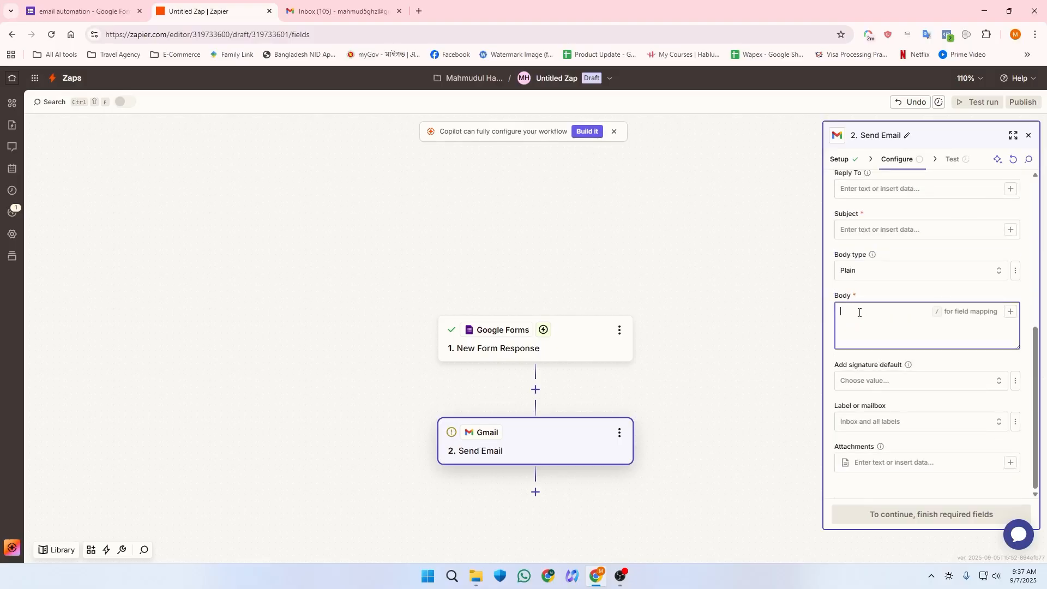
scroll(881, 334, "up", 2)
left_click(895, 339)
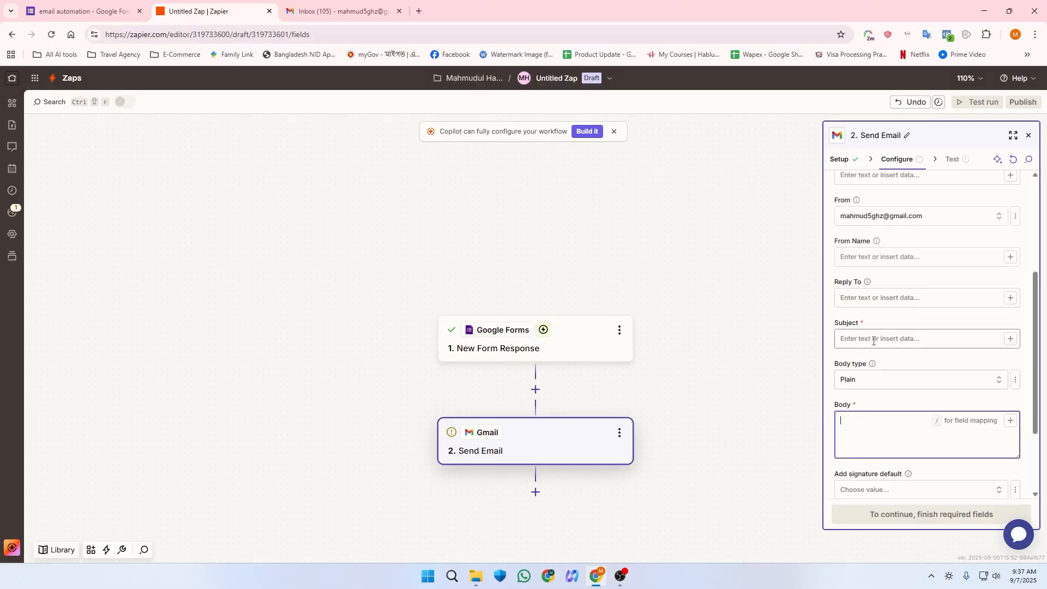
Step: Copy 'Thank you for your interest' from the ChatGPT 'Email body for Zapier' chat into Subject
left_click(418, 10)
type("chat")
key("Return")
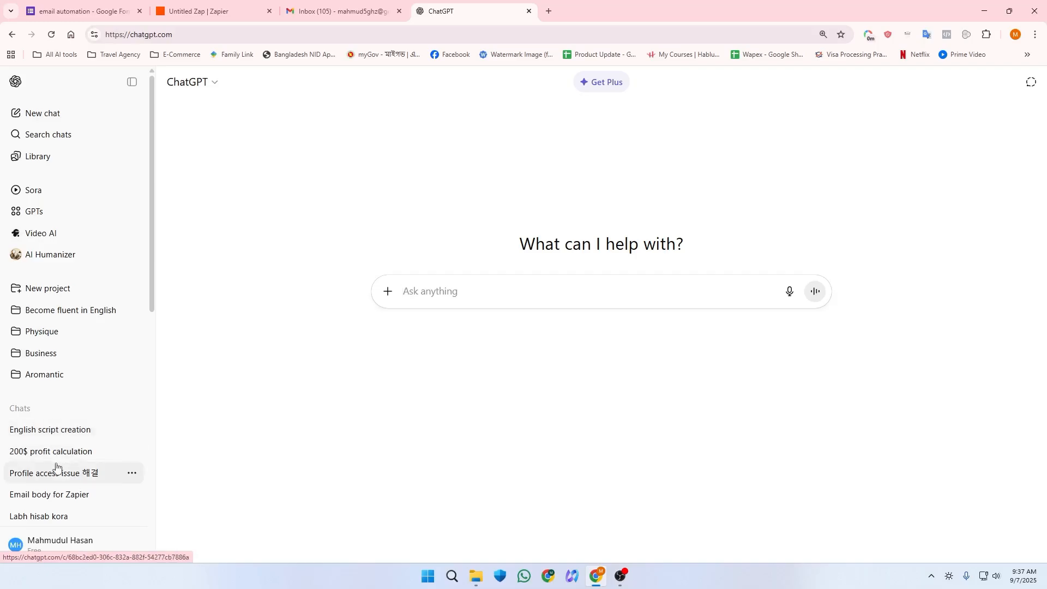
scroll(56, 466, "down", 2)
left_click(64, 388)
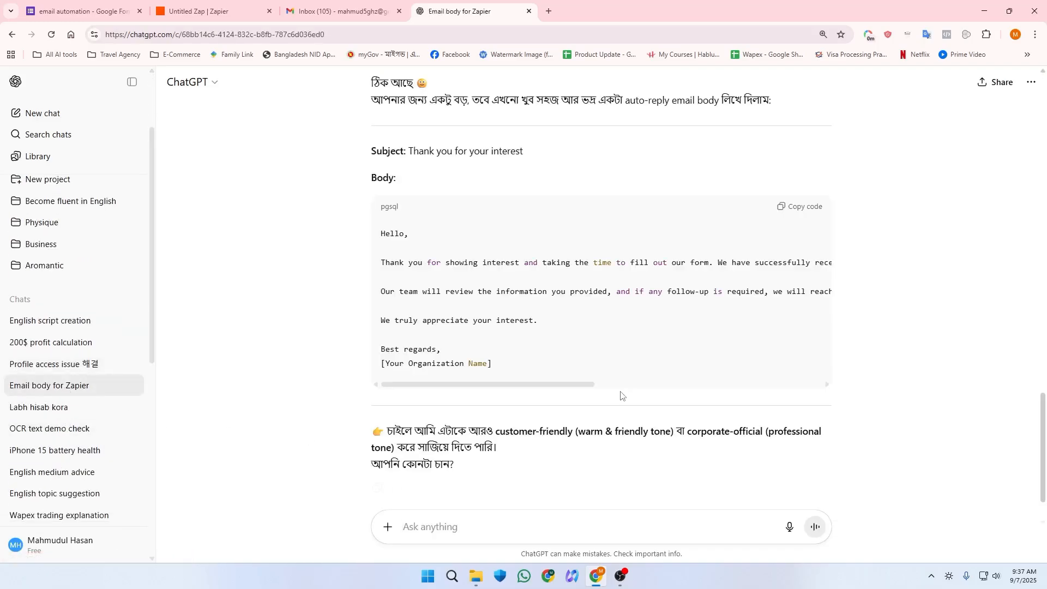
scroll(458, 257, "up", 2)
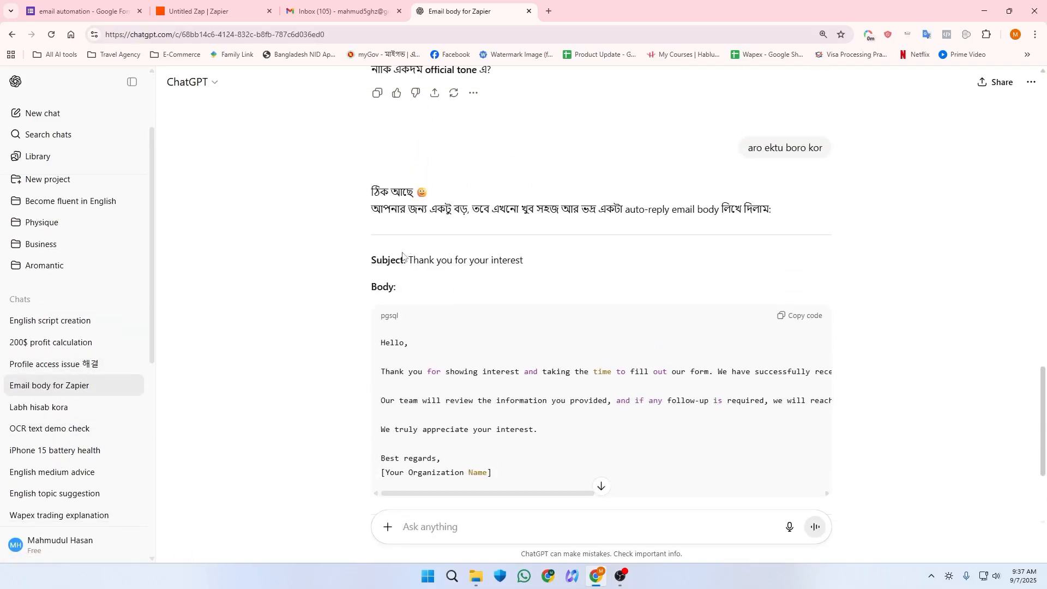
left_click_drag(409, 259, 532, 263)
key("ctrl+c")
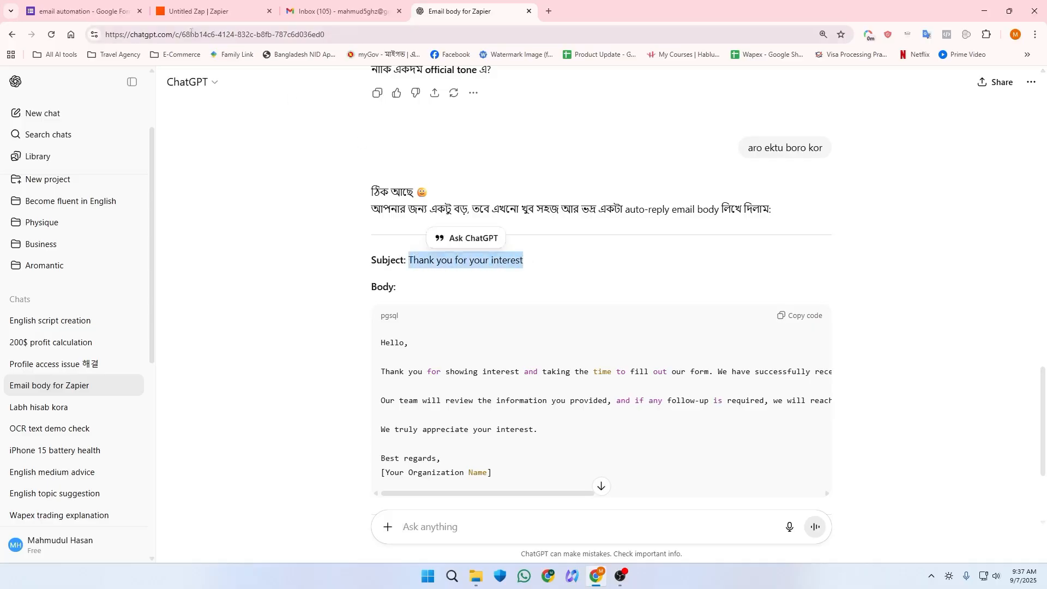
left_click(263, 4)
key("ctrl+v")
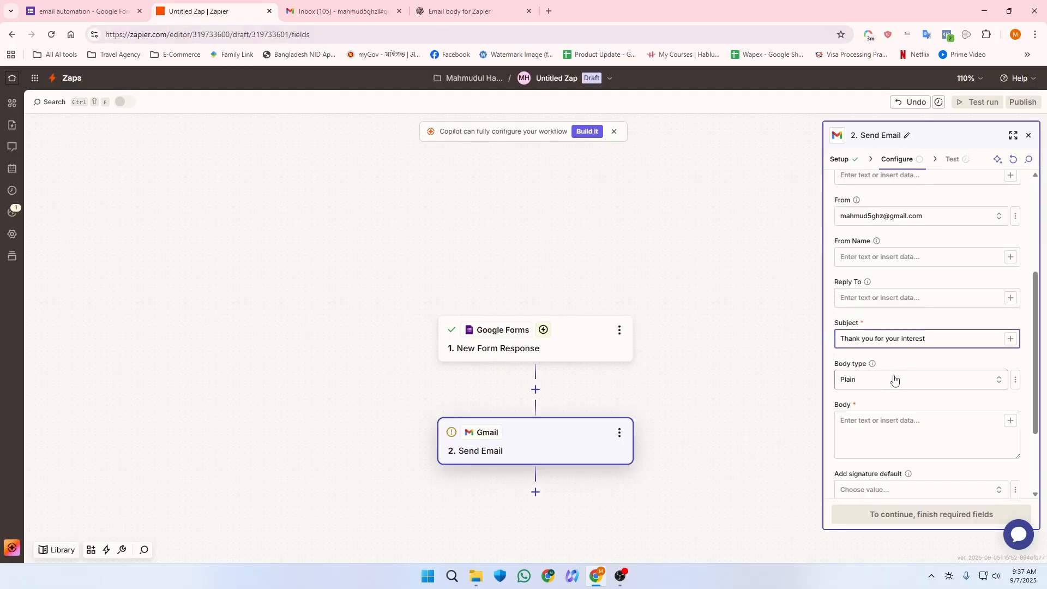
Step: Keep the Body type as Plain and copy the suggested email body from the ChatGPT chat
left_click(874, 385)
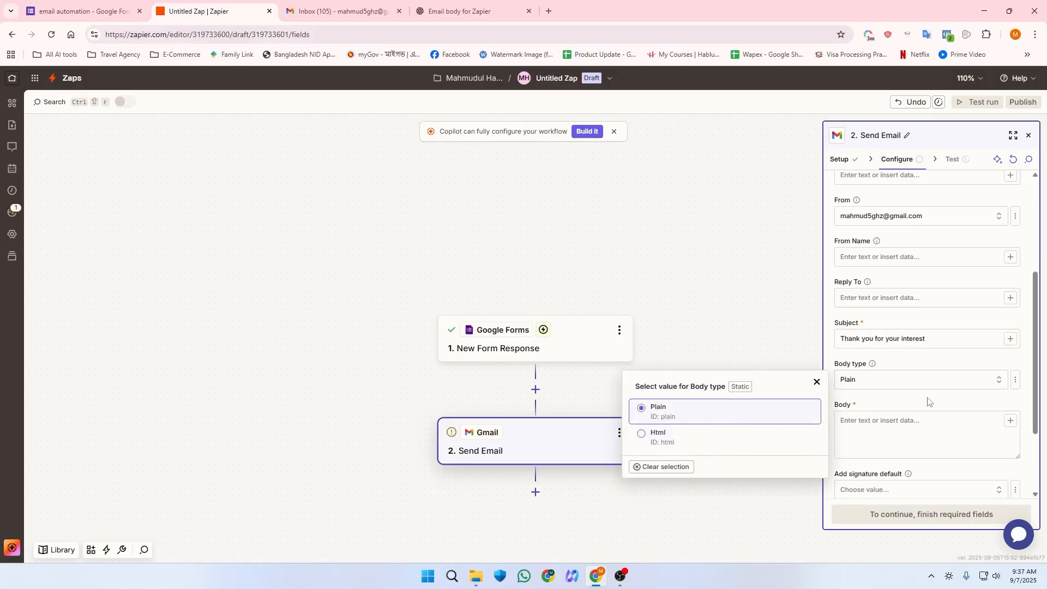
left_click(899, 418)
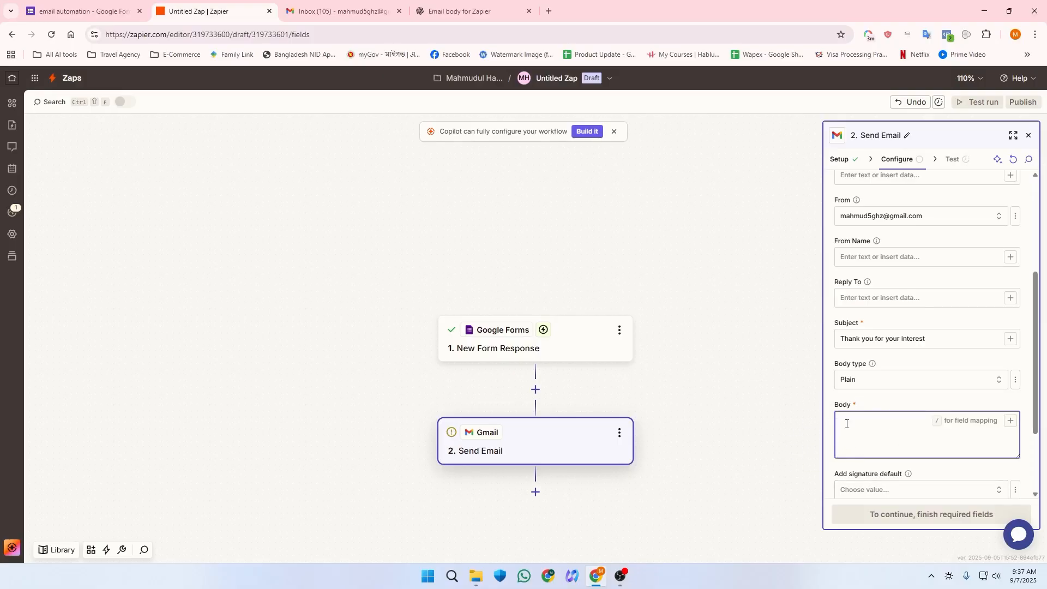
left_click(461, 10)
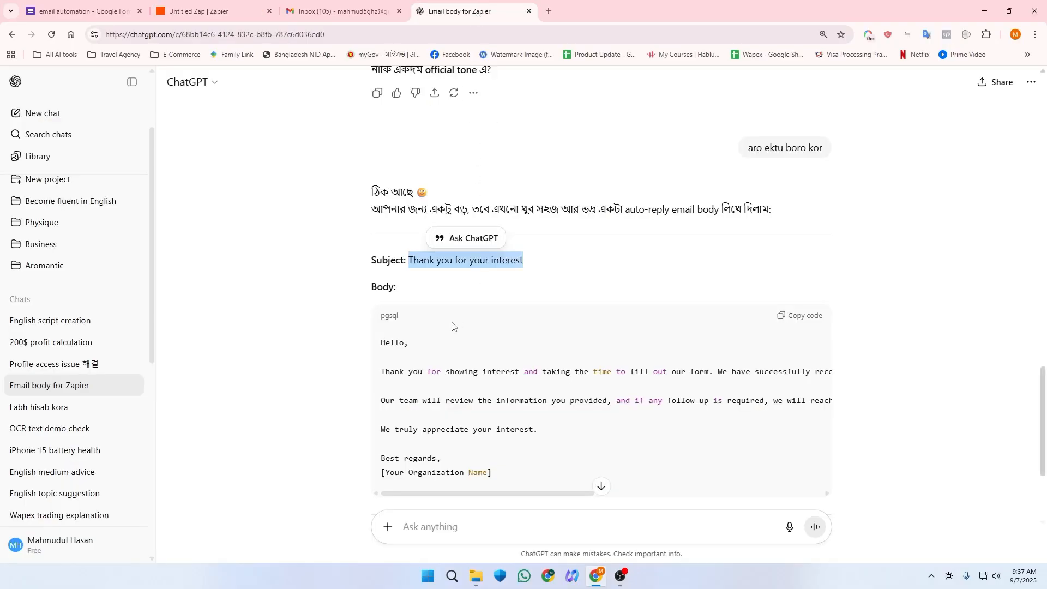
scroll(452, 326, "down", 2)
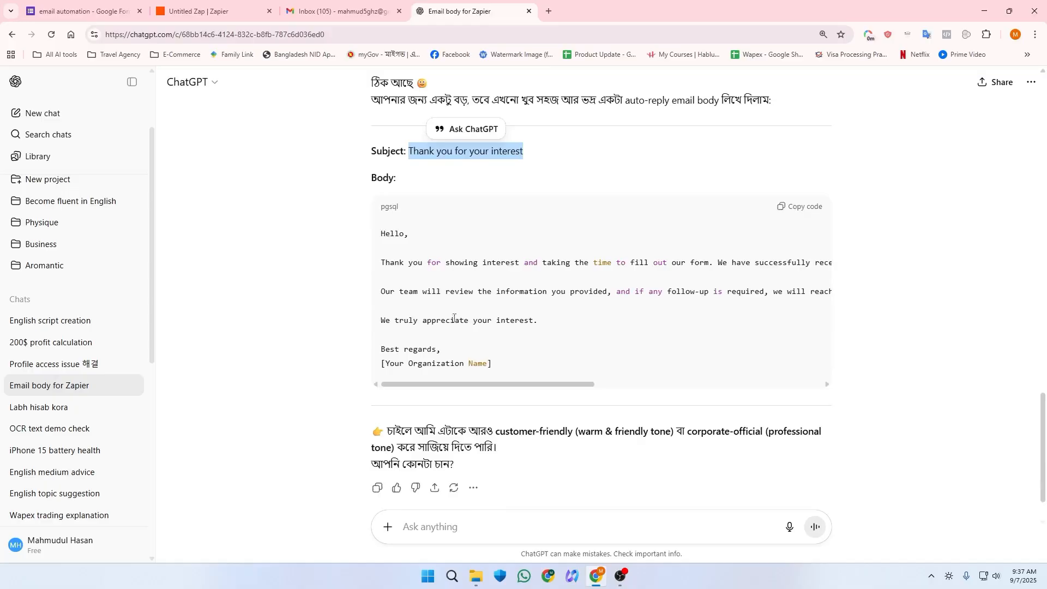
left_click(805, 207)
Step: Paste the copied ChatGPT thank-you message into the email Body
key("ctrl+2")
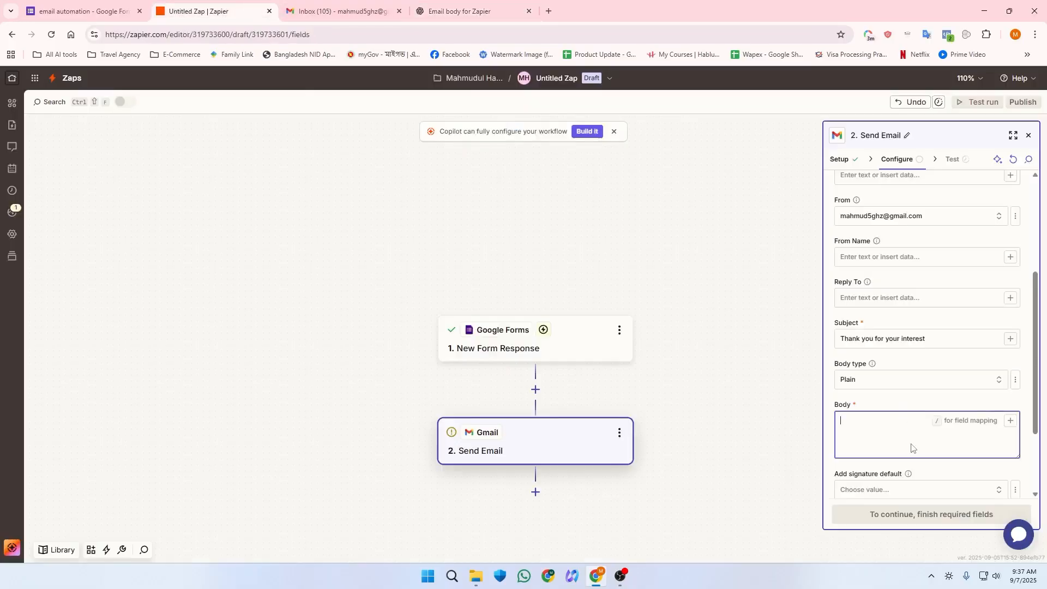
left_click(911, 446)
type("Hello,  Thank you for showing interest and taking the time to fill out our form. We have successfully received your response.  Our team will review the information you provided, and if any follow-up is required, we will reach out to you shortly. In the meantime, please feel free to stay connected with us for updates and news.  We truly appreciate your interest.  Best regards, [Your Organization Name]")
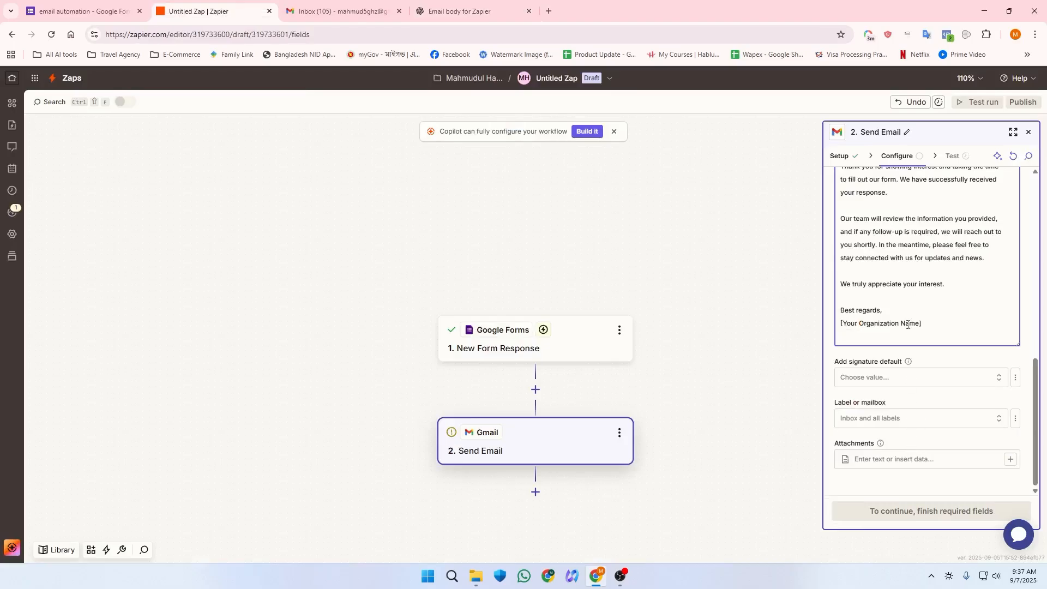
scroll(894, 311, "up", 3)
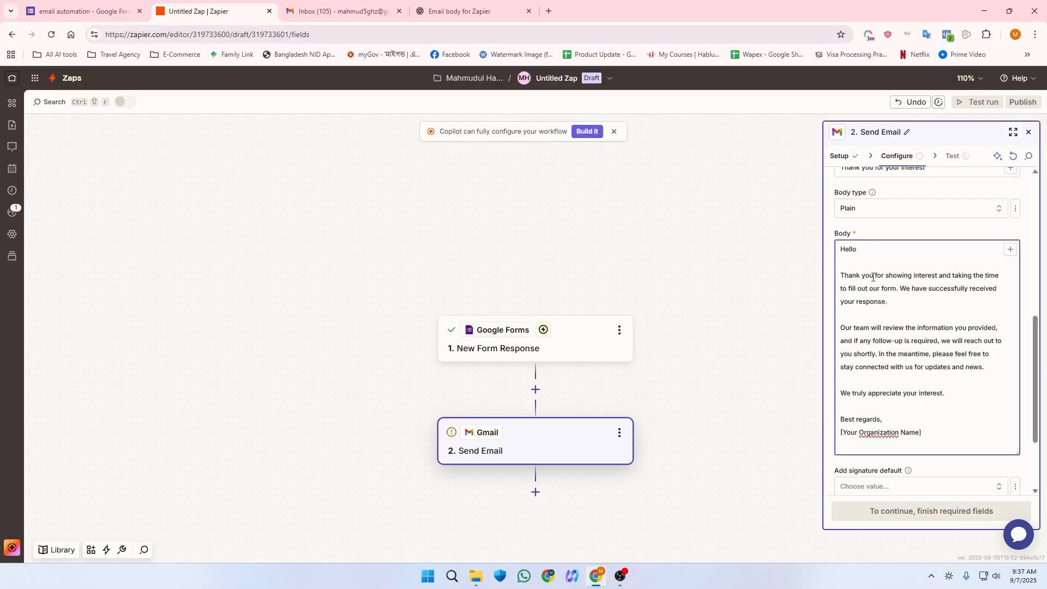
Step: Insert the respondent's Name after 'Hello' and edit the '[Your Organization Name]' signature placeholder
left_click(1011, 250)
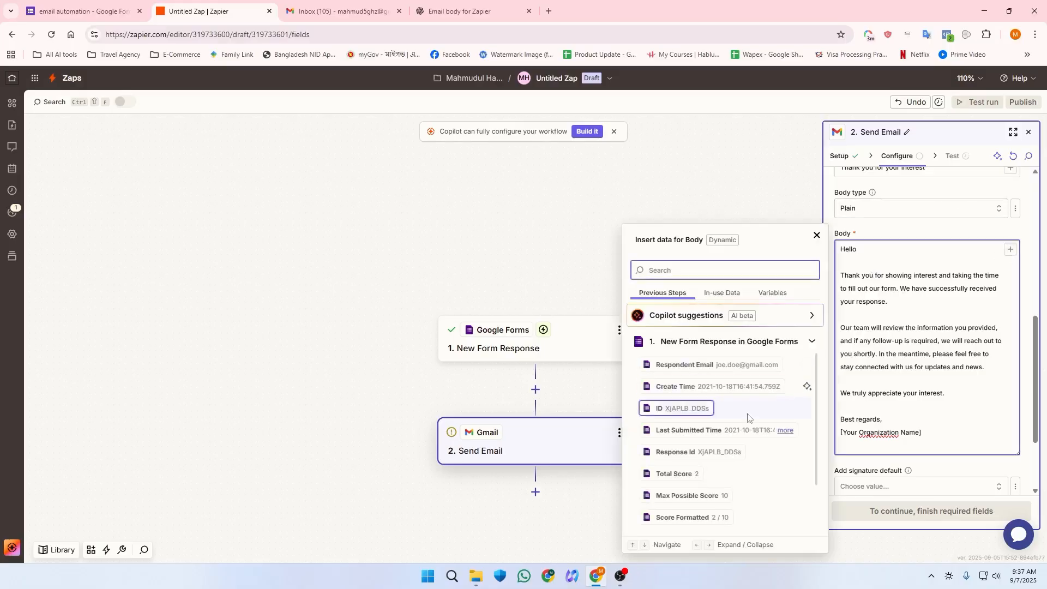
scroll(696, 491, "down", 1)
scroll(697, 491, "down", 1)
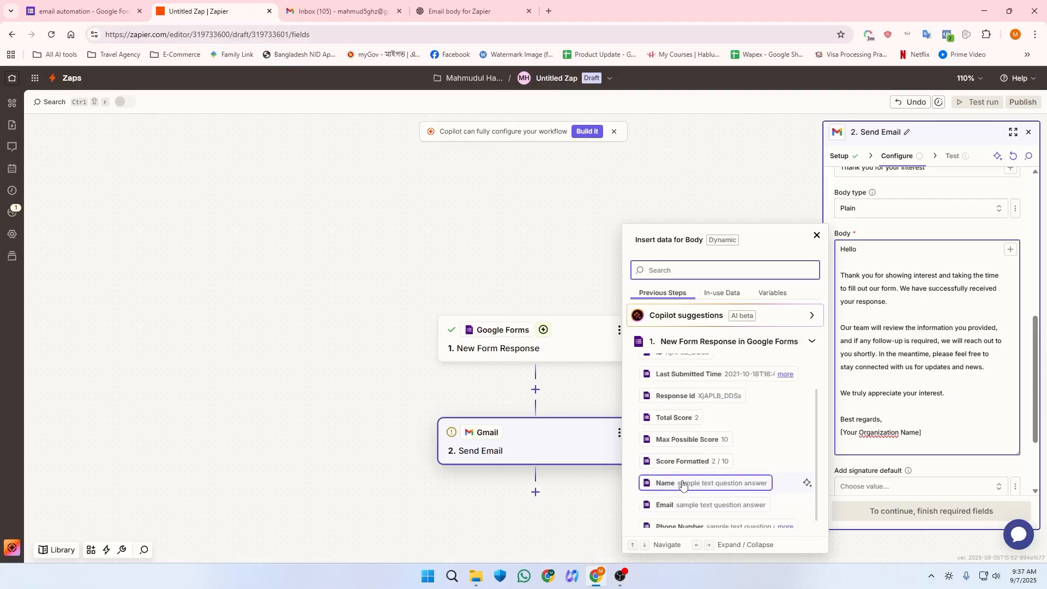
left_click(689, 483)
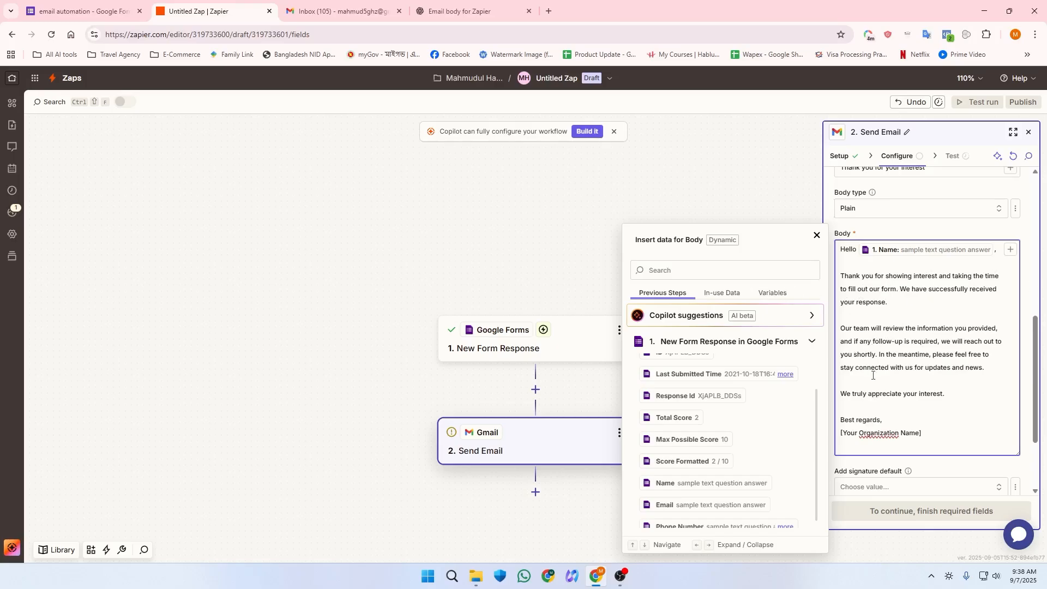
left_click_drag(841, 433, 922, 434)
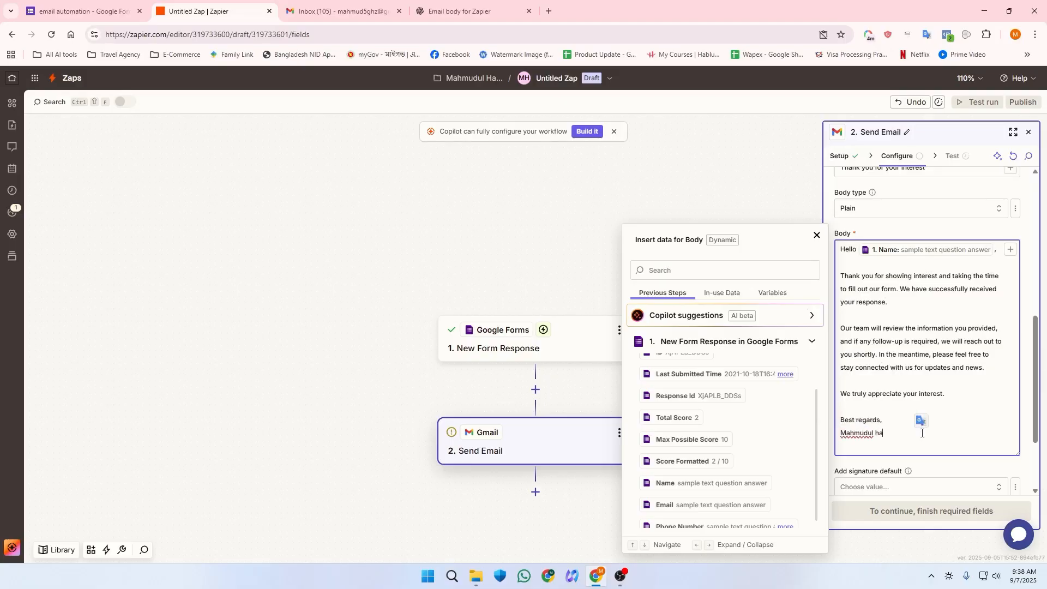
key("BackSpace")
scroll(922, 430, "up", 2)
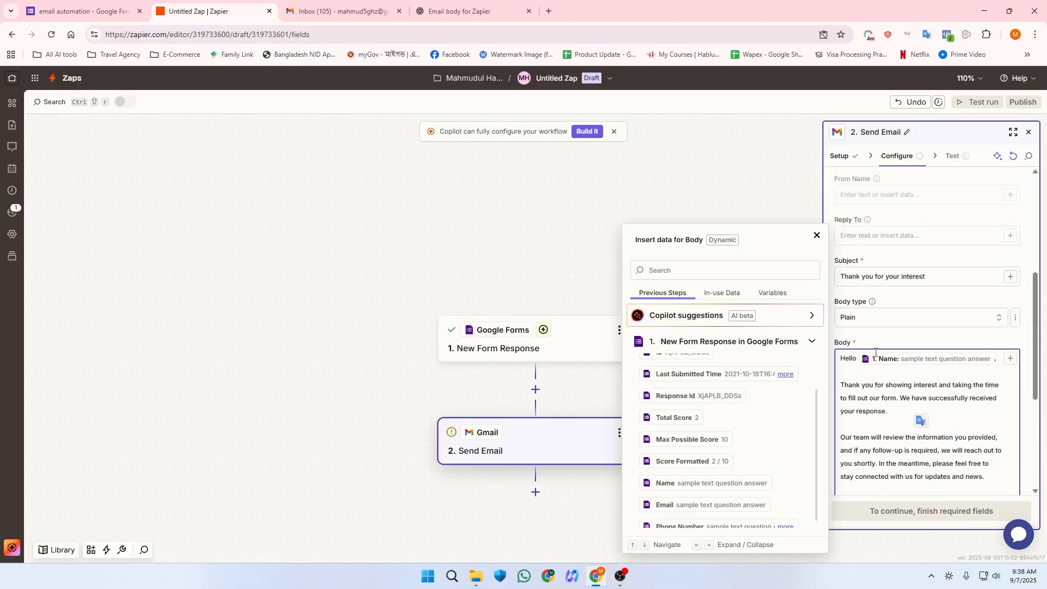
Step: Add 'Your email is:' and 'Phone Number:' lines mapped to the form's Email and Phone Number answers
left_click(892, 414)
key("Return")
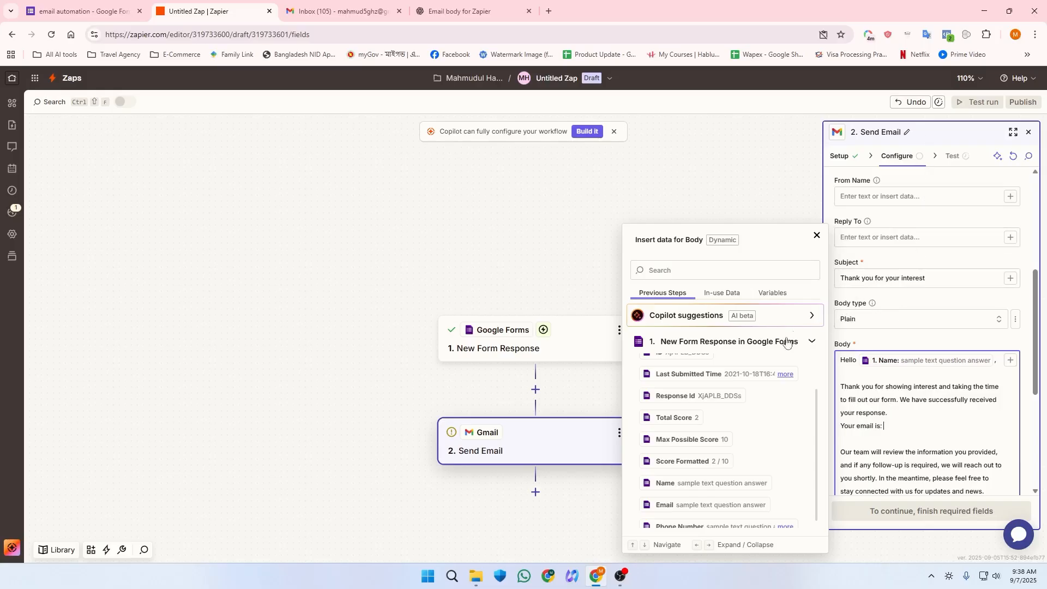
left_click(1011, 361)
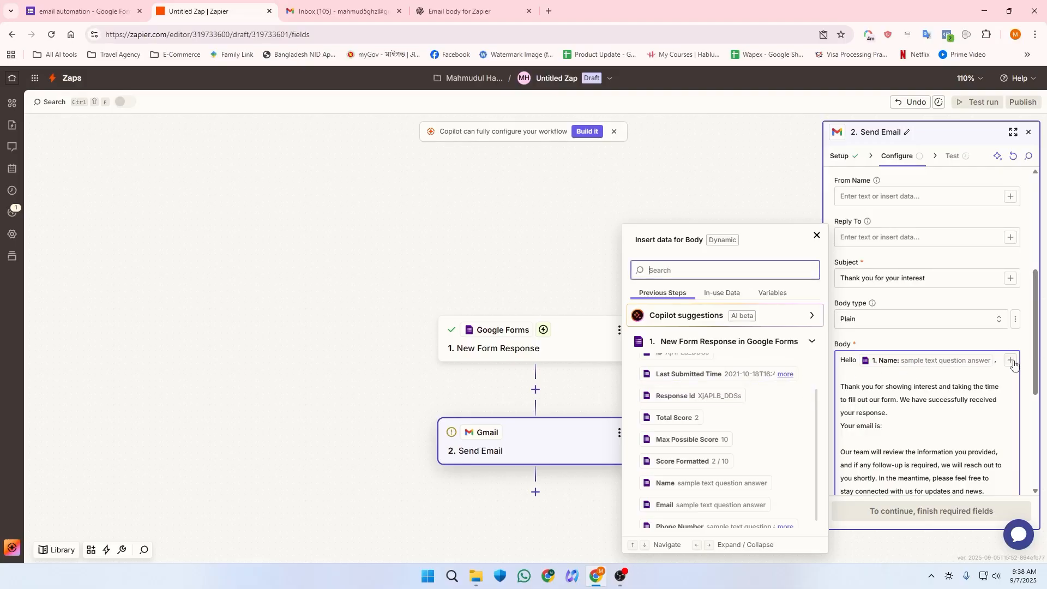
scroll(657, 408, "down", 2)
left_click(682, 496)
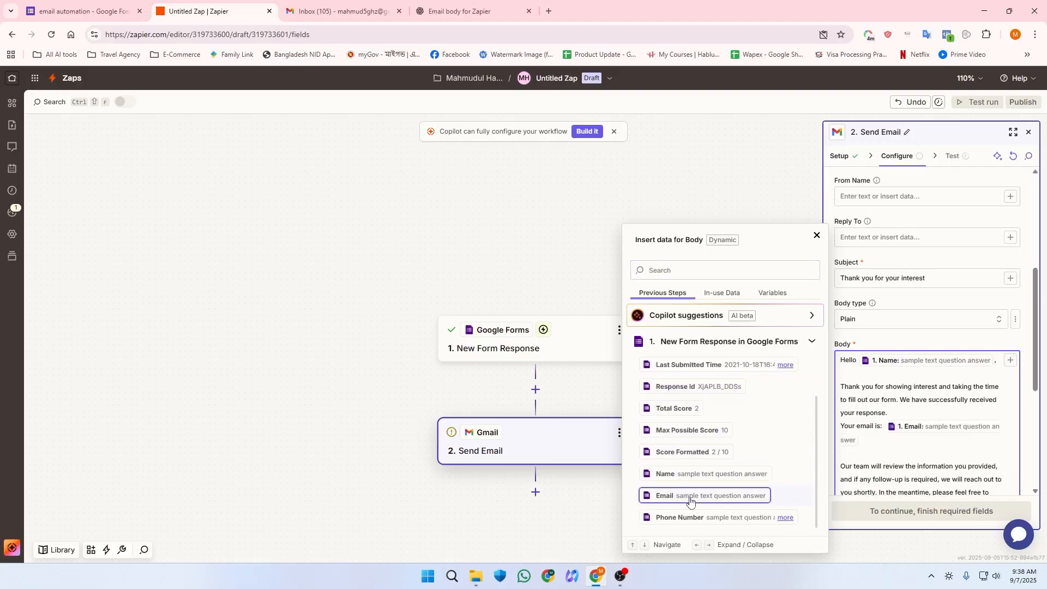
scroll(895, 368, "down", 4)
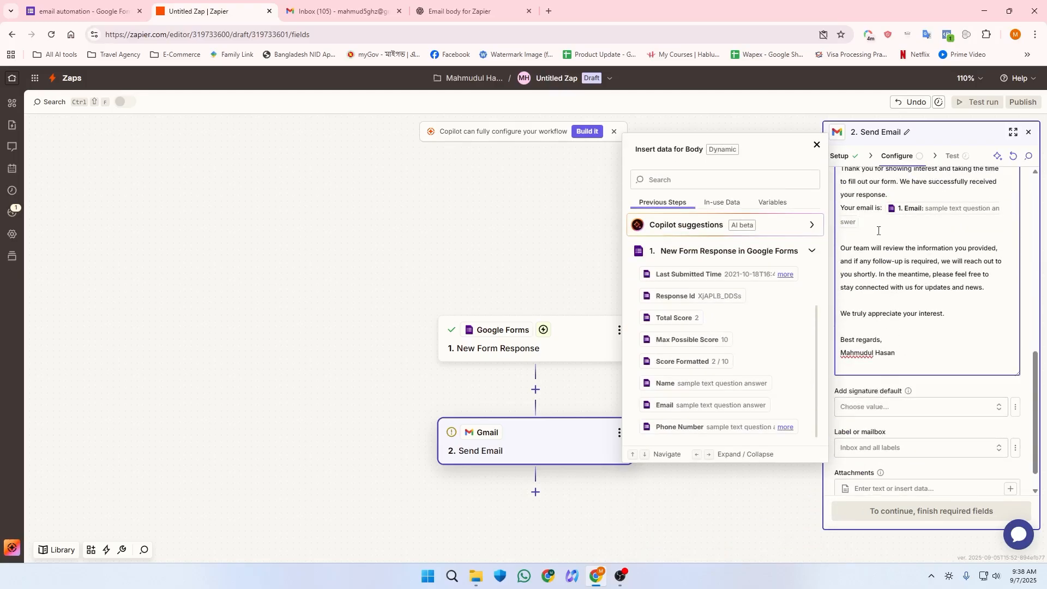
key("Return")
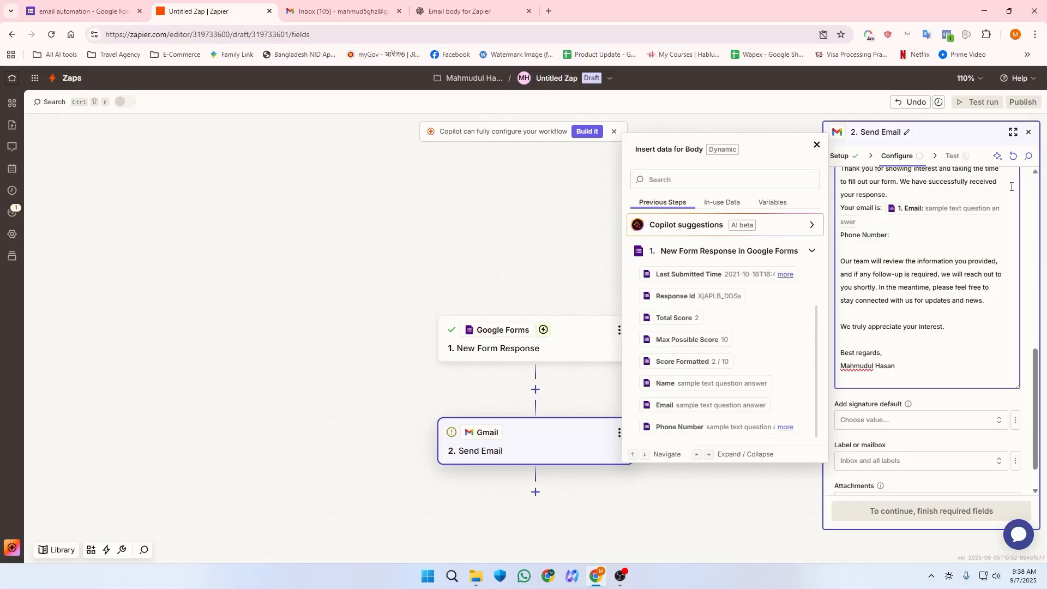
left_click(697, 421)
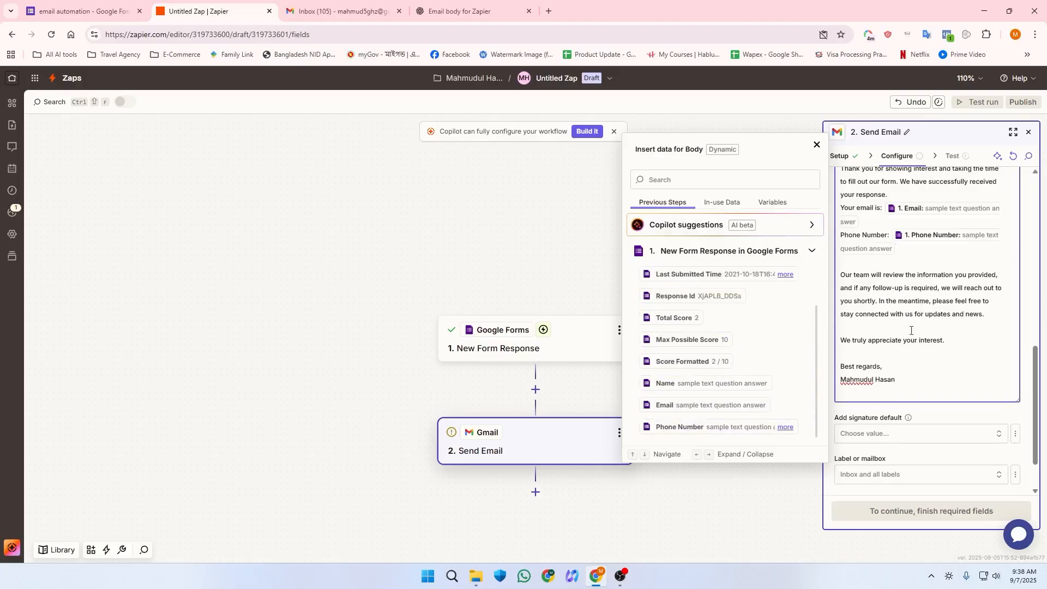
scroll(909, 349, "down", 1)
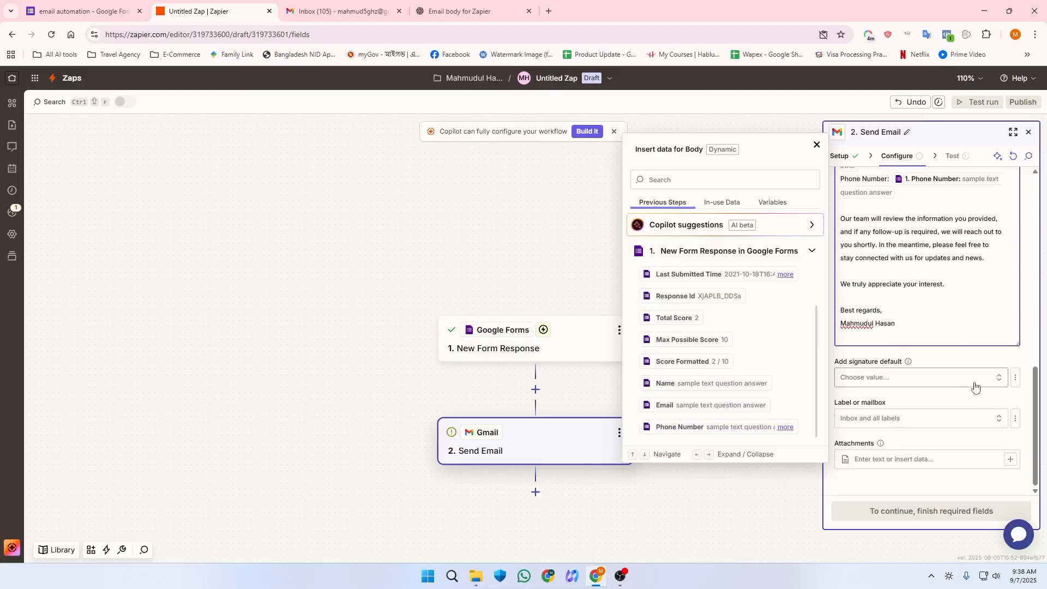
left_click(894, 459)
left_click(819, 468)
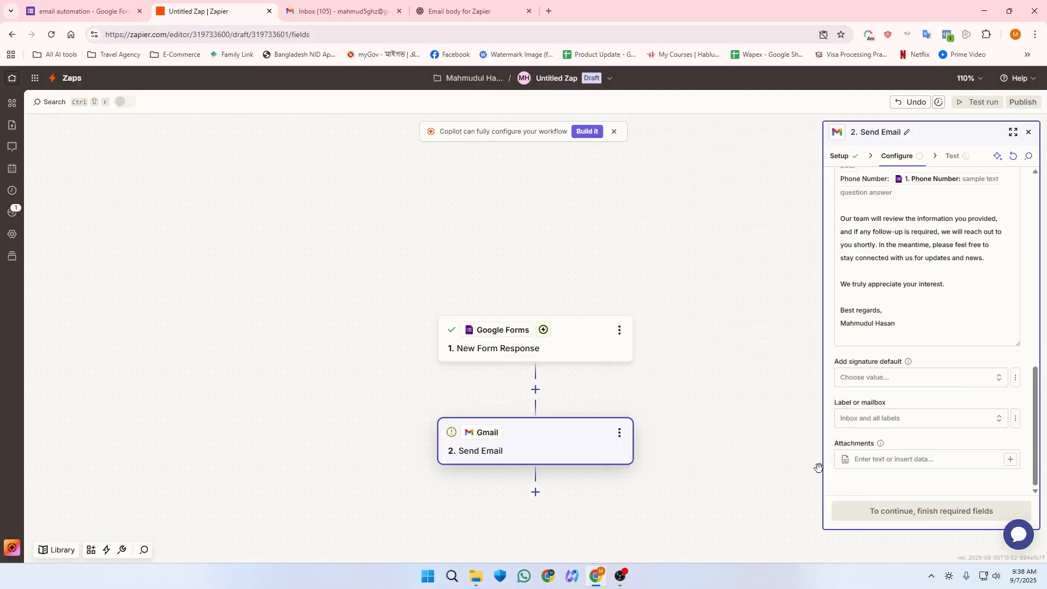
scroll(903, 463, "up", 10)
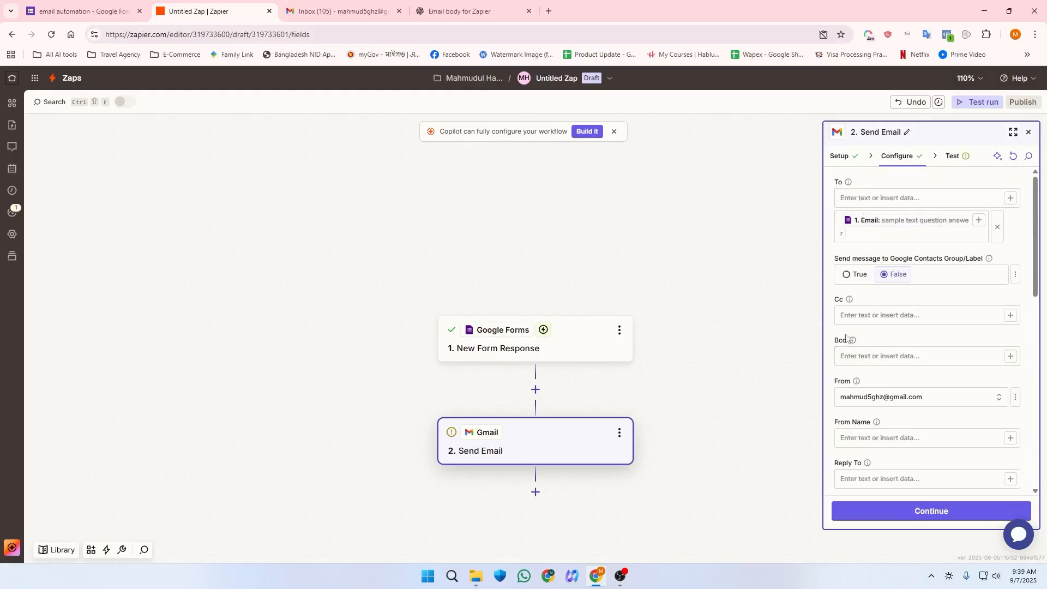
scroll(856, 327, "down", 2)
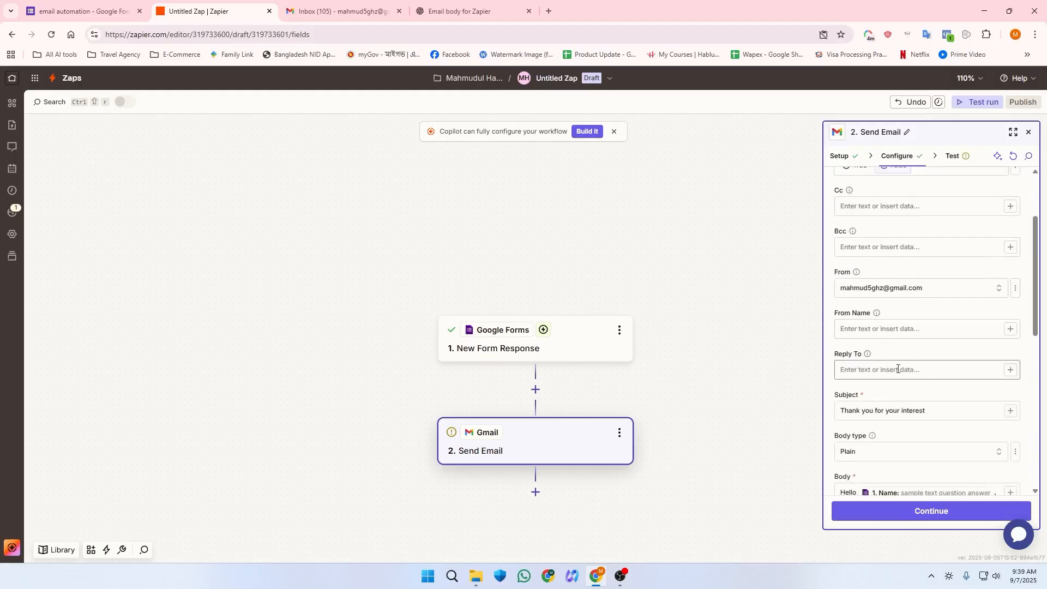
scroll(879, 372, "down", 5)
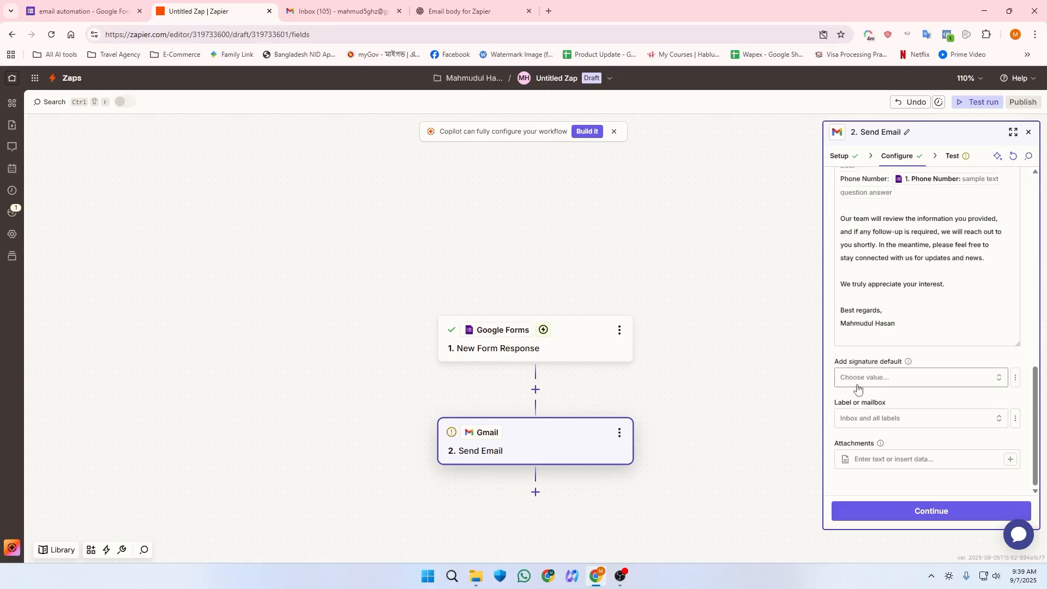
left_click(885, 385)
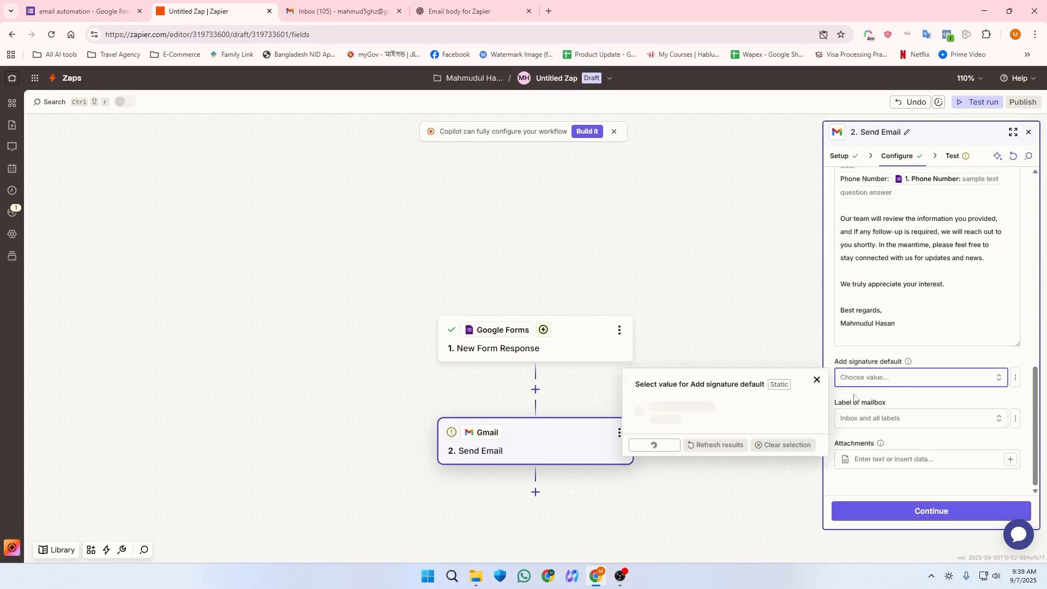
left_click(816, 380)
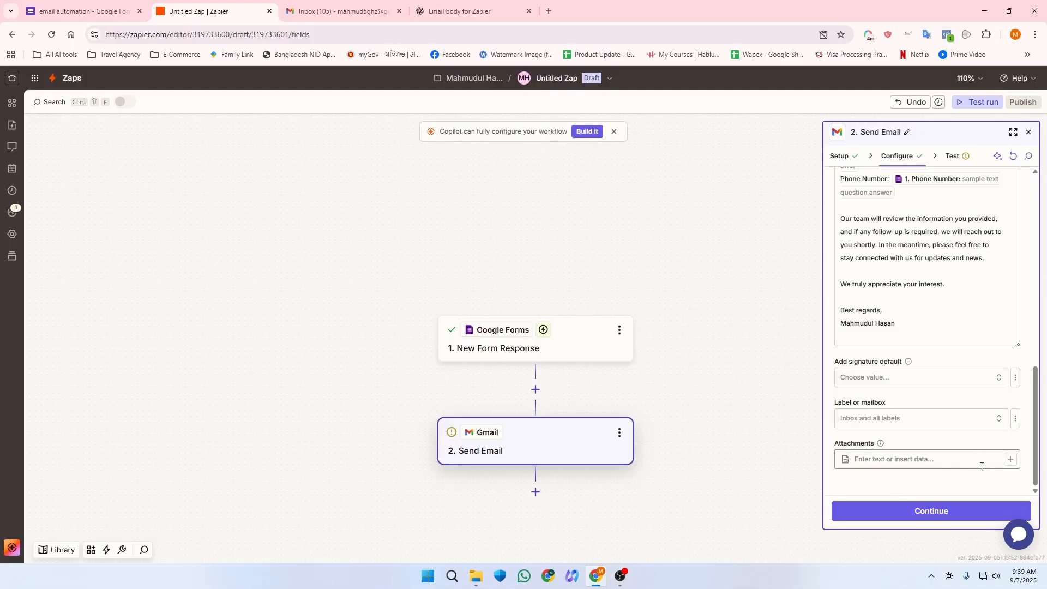
Step: Run the Send Email test step, which fails with 'Recipient address required'
left_click(869, 520)
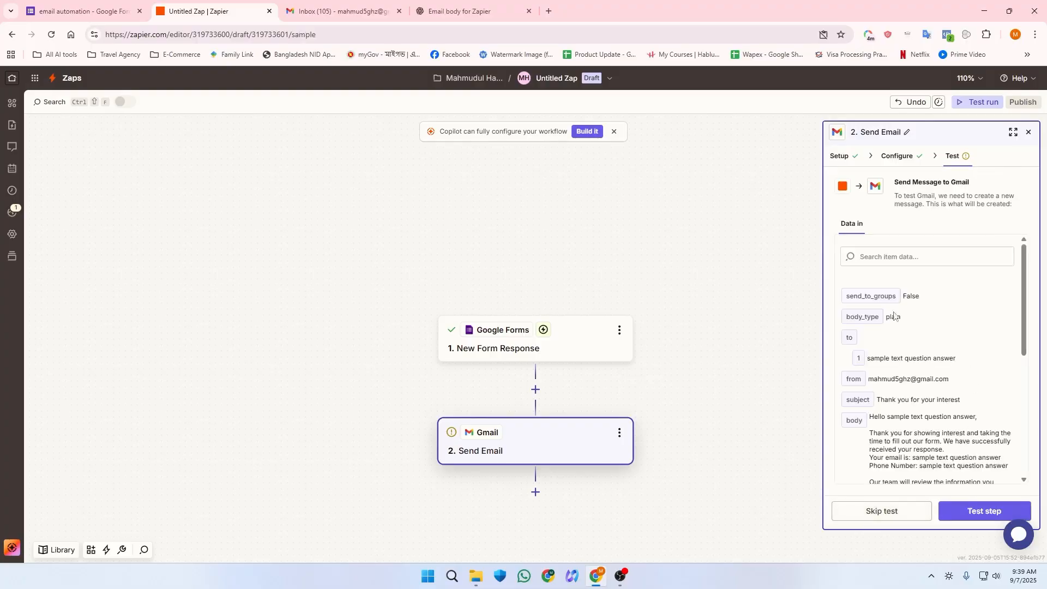
scroll(927, 415, "down", 5)
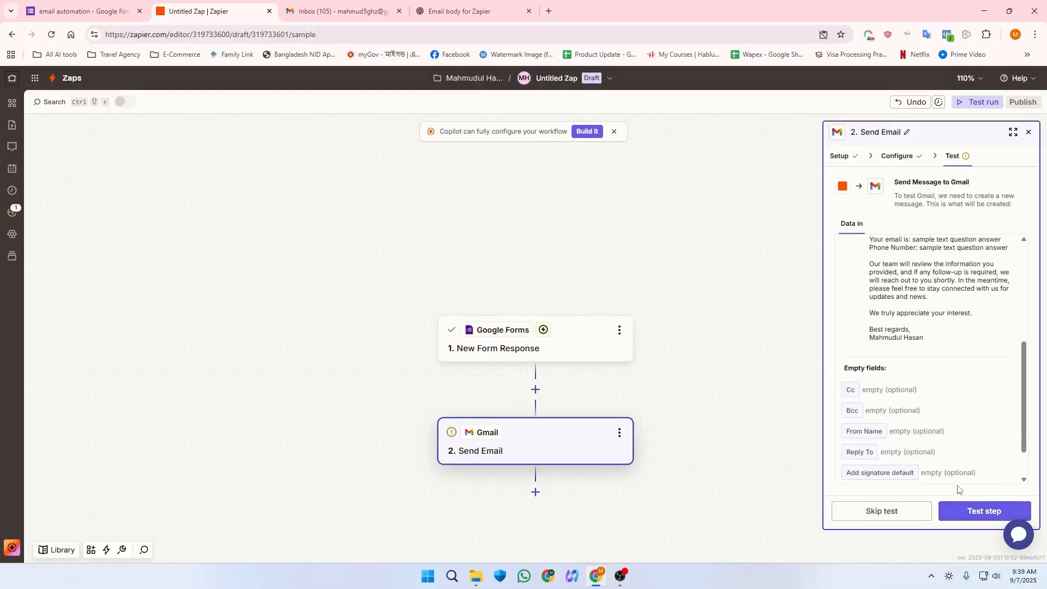
left_click(984, 509)
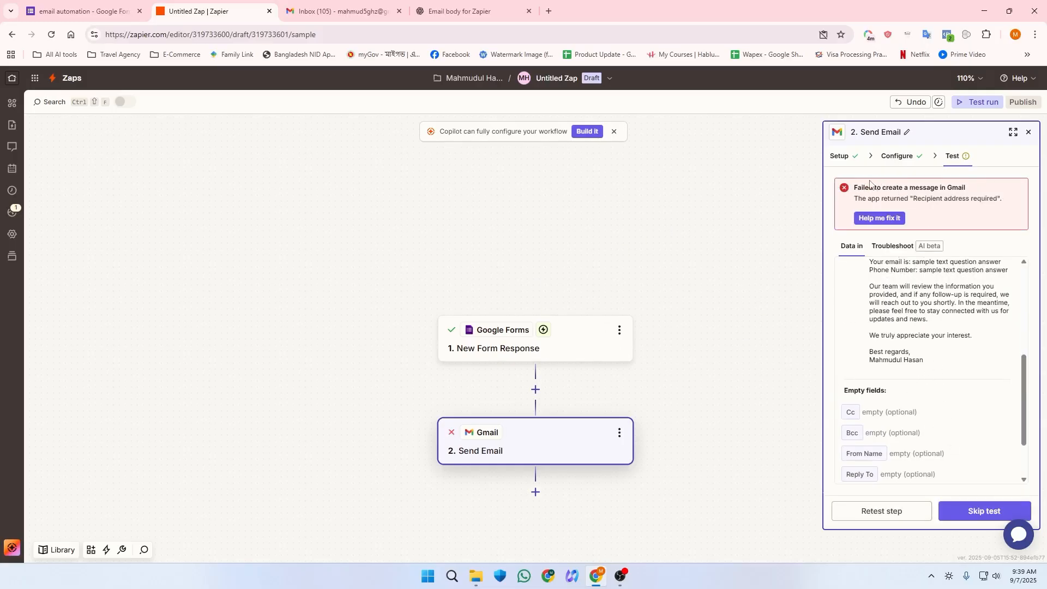
left_click_drag(865, 184, 891, 196)
triple_click(866, 187)
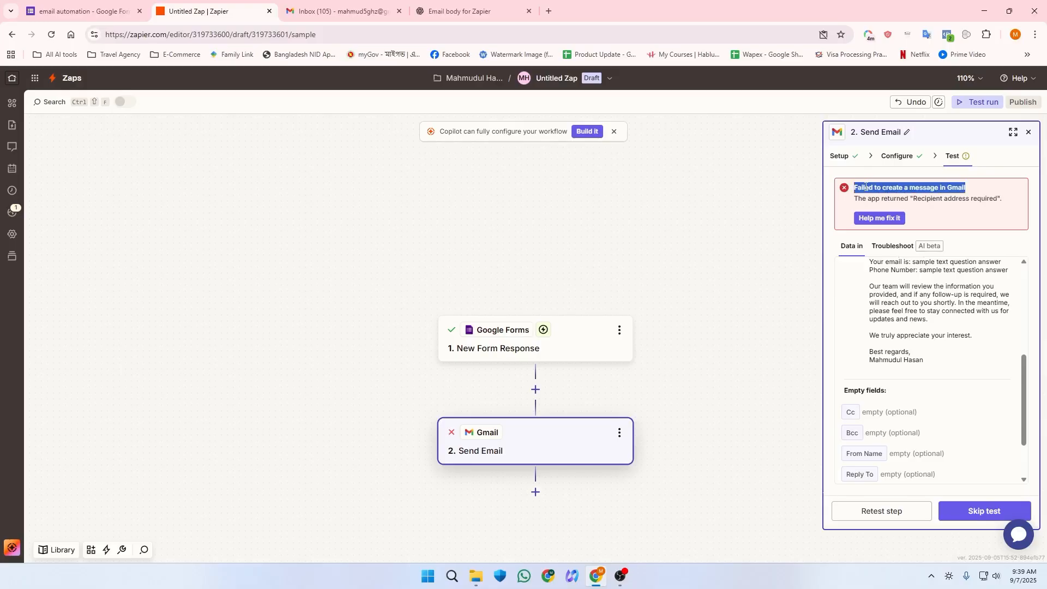
left_click(914, 195)
scroll(912, 322, "up", 2)
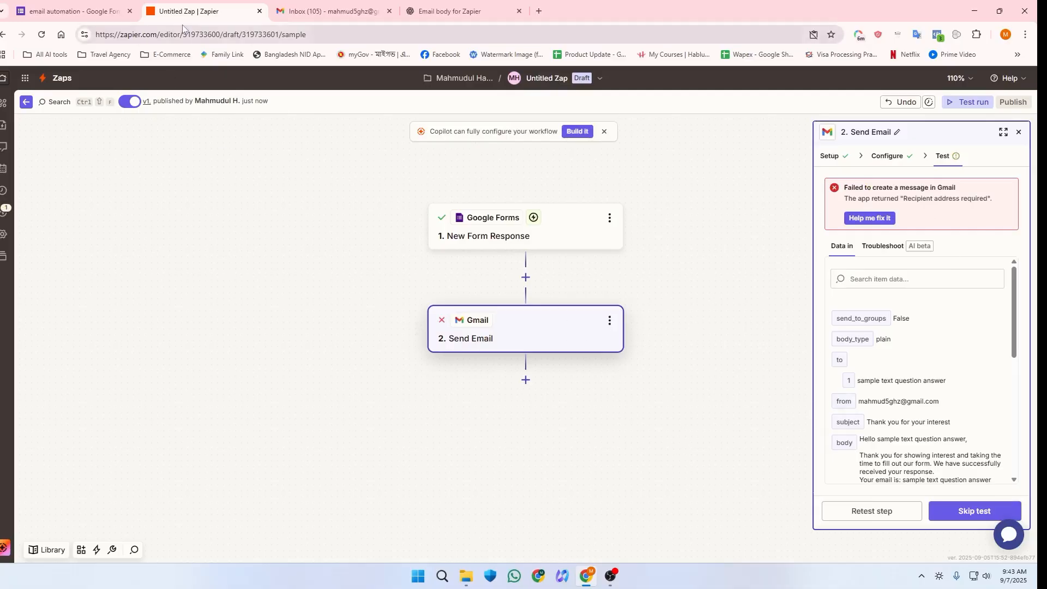
Step: Set the Google Form's Collect email addresses setting to Verified under Responses
left_click(113, 3)
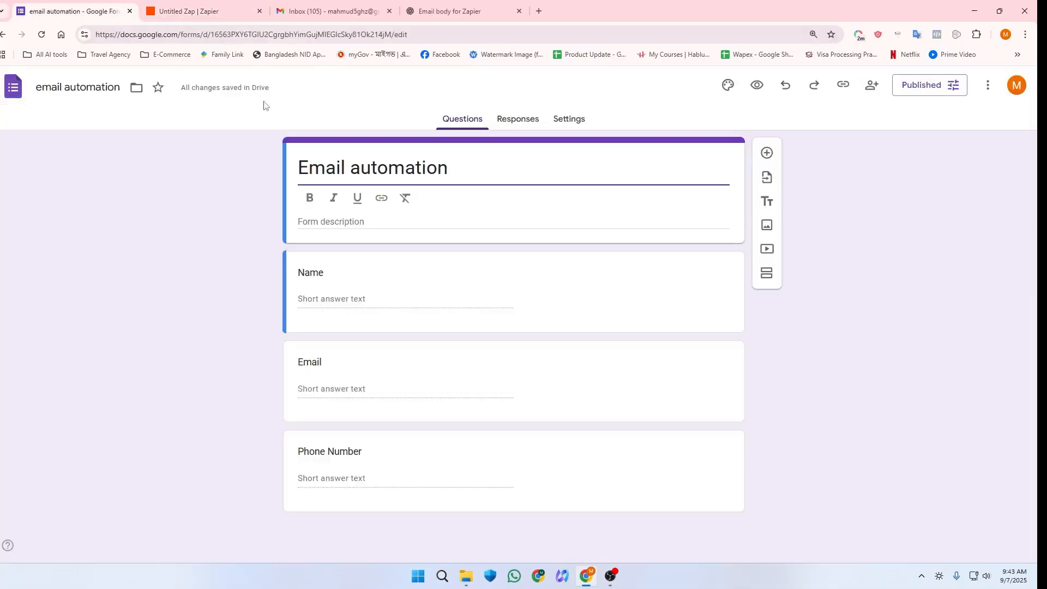
left_click(523, 127)
left_click(563, 121)
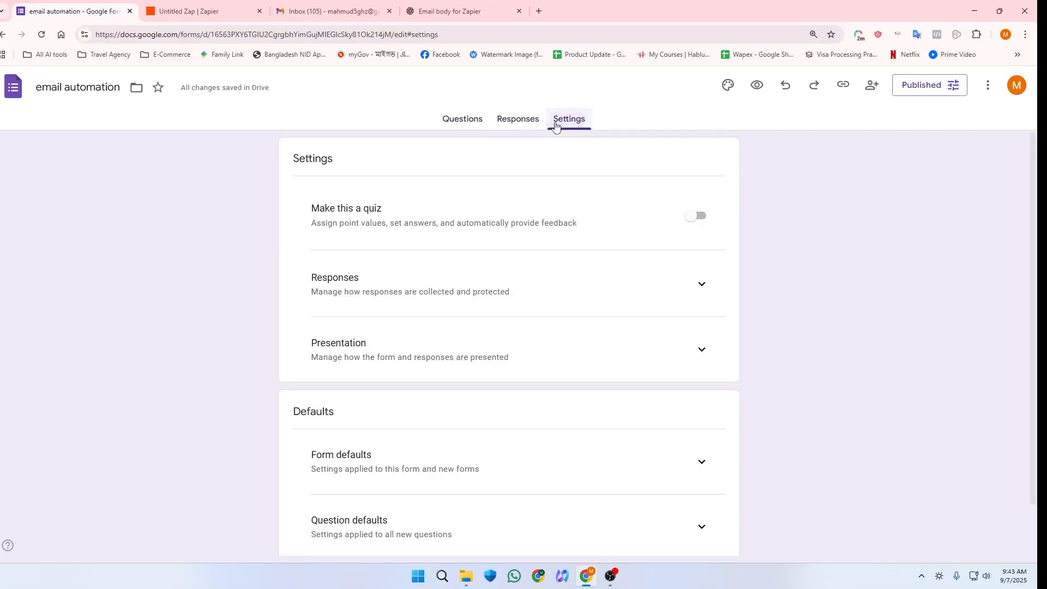
left_click(696, 286)
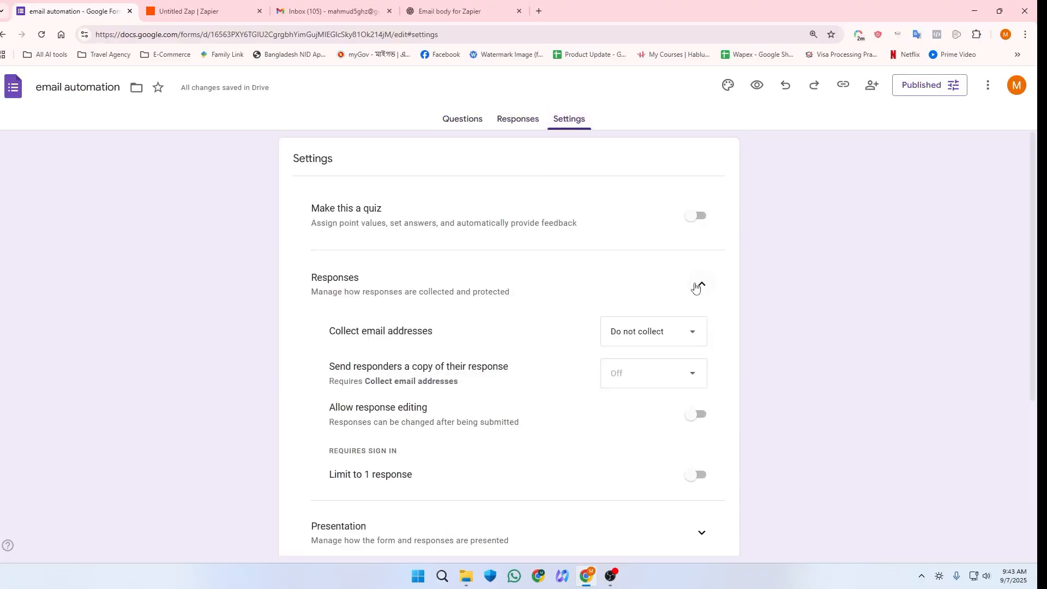
left_click_drag(337, 330, 452, 342)
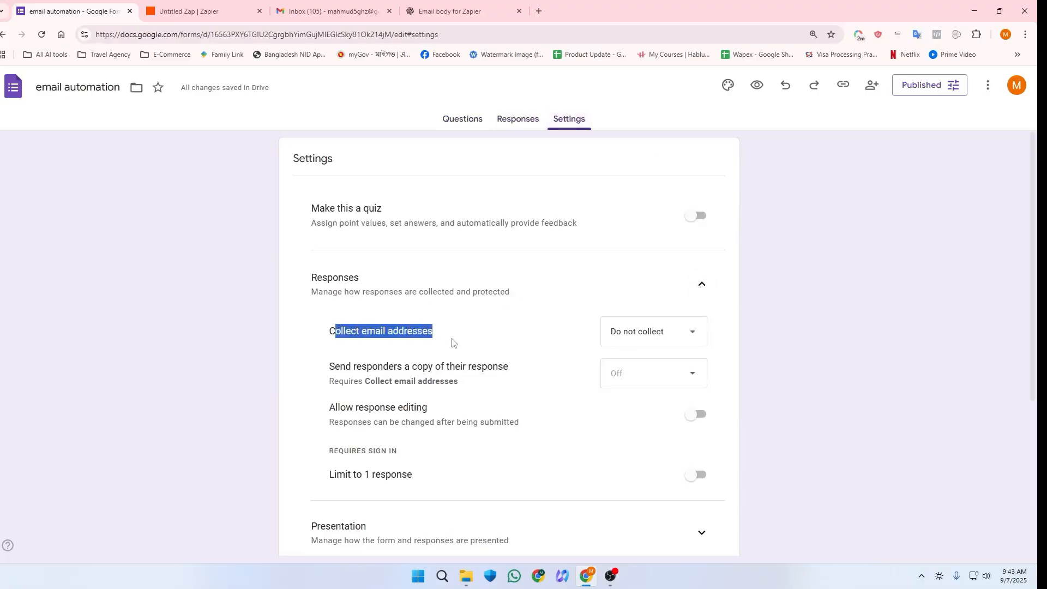
left_click(631, 339)
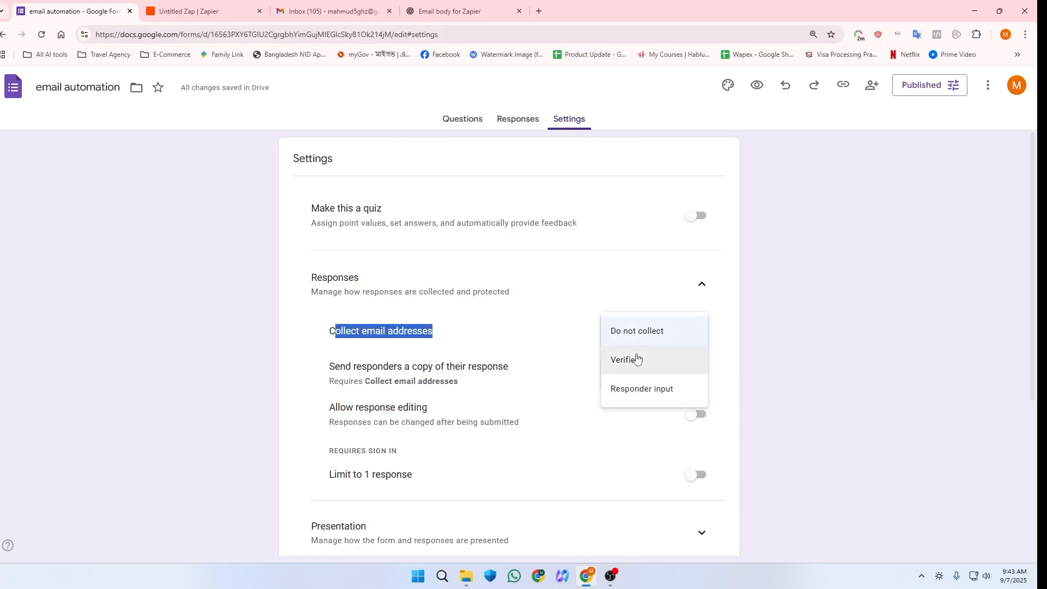
left_click(625, 367)
scroll(616, 350, "down", 4)
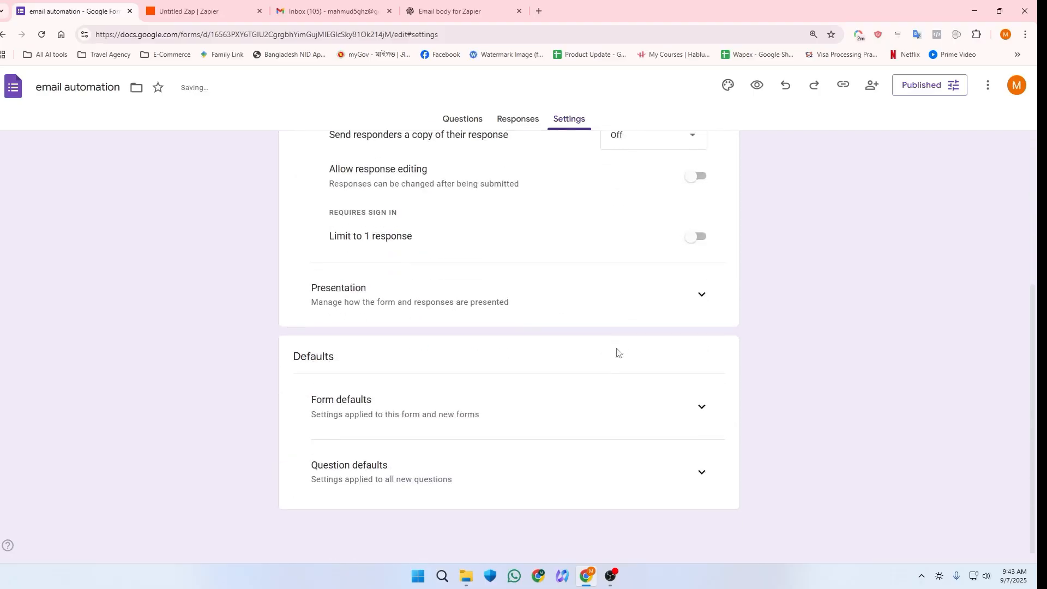
scroll(627, 327, "up", 4)
left_click(461, 125)
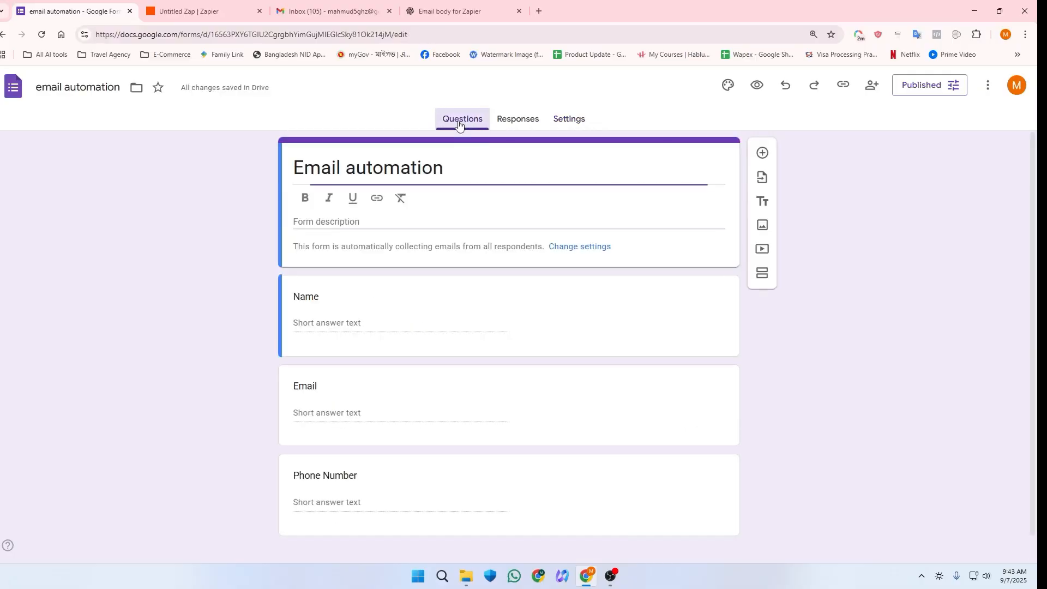
left_click(205, 12)
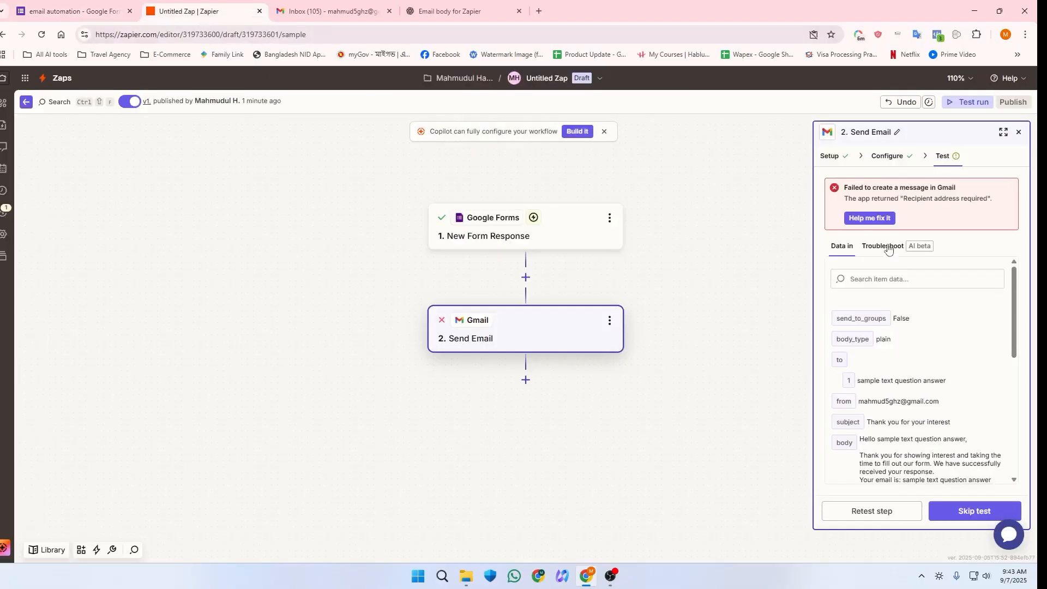
Step: Remove the old '1. Email' answer from the email's To field
left_click(887, 157)
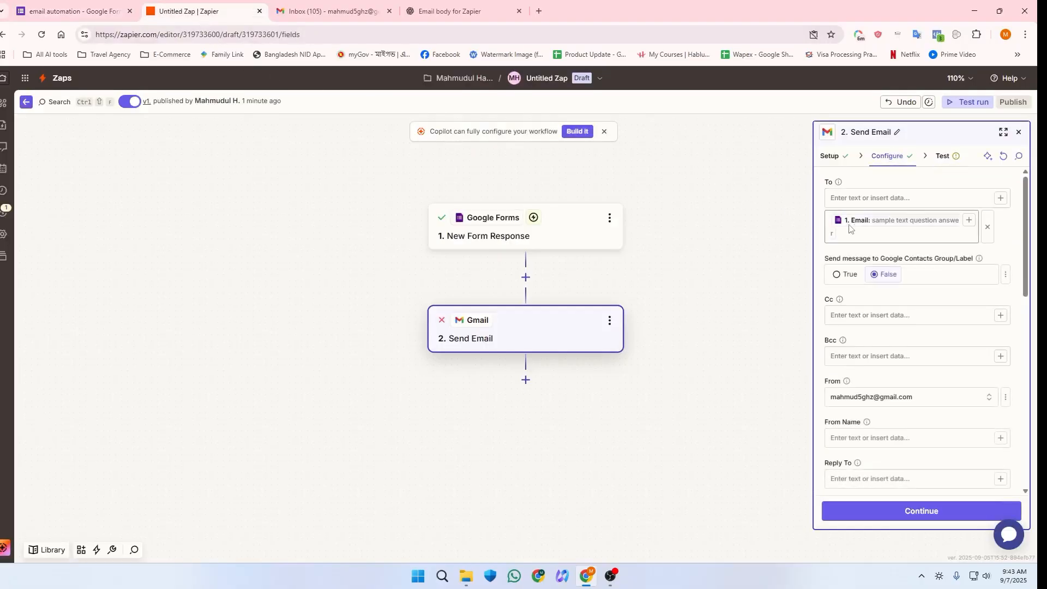
left_click(954, 225)
left_click(998, 203)
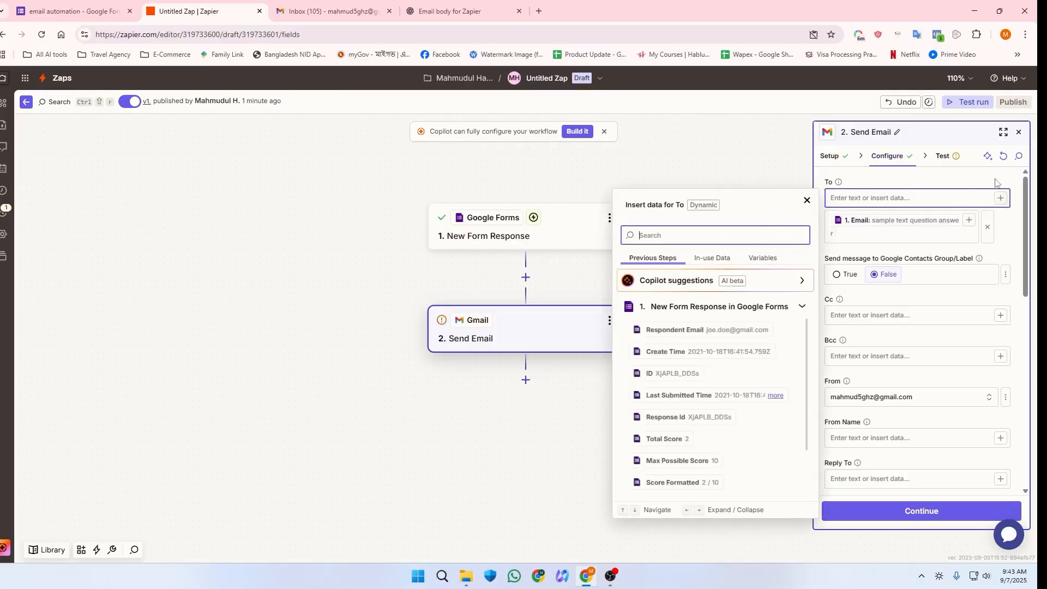
left_click(1001, 160)
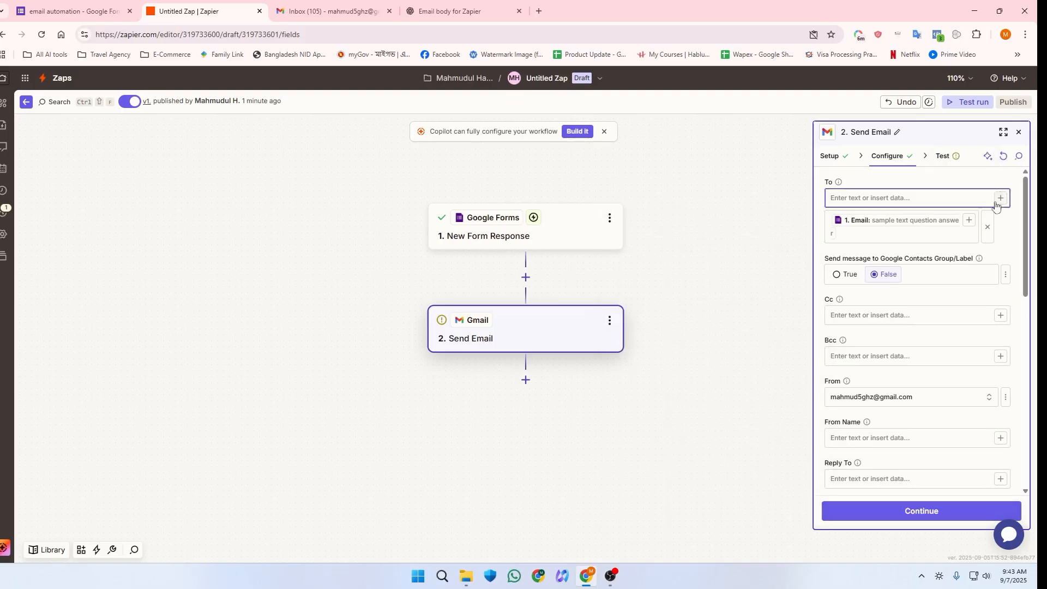
left_click(985, 226)
Step: Map To to the form's Respondent Email and rerun the test send successfully
left_click(1000, 198)
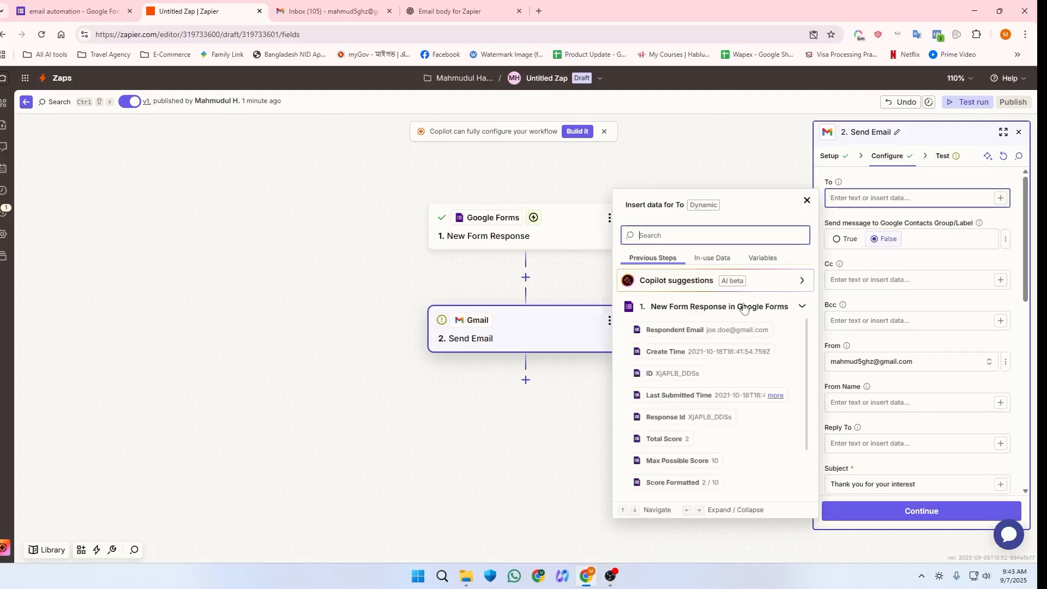
scroll(703, 385, "down", 2)
scroll(709, 414, "up", 3)
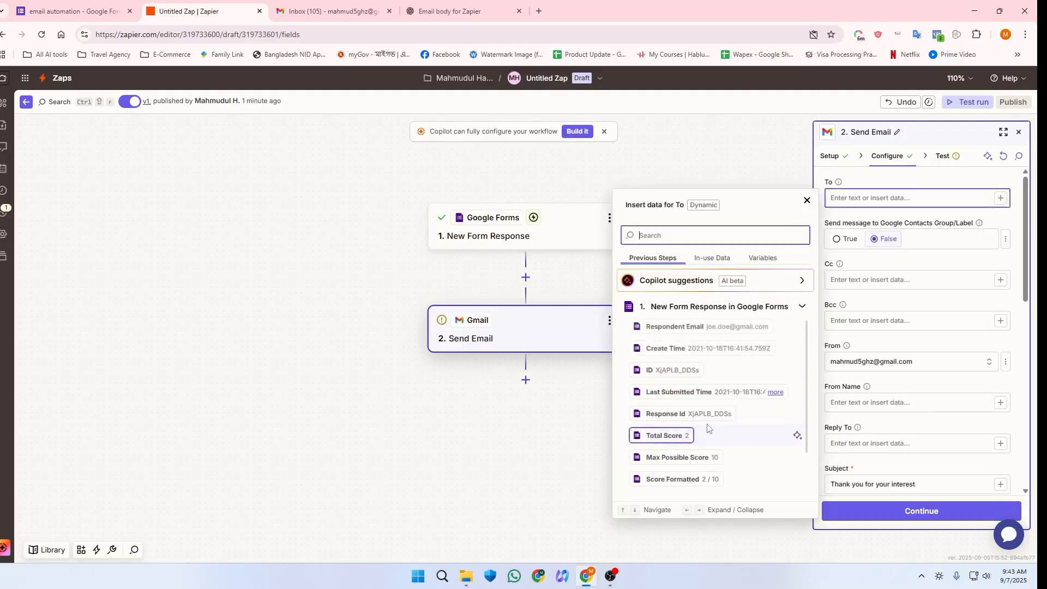
left_click(685, 332)
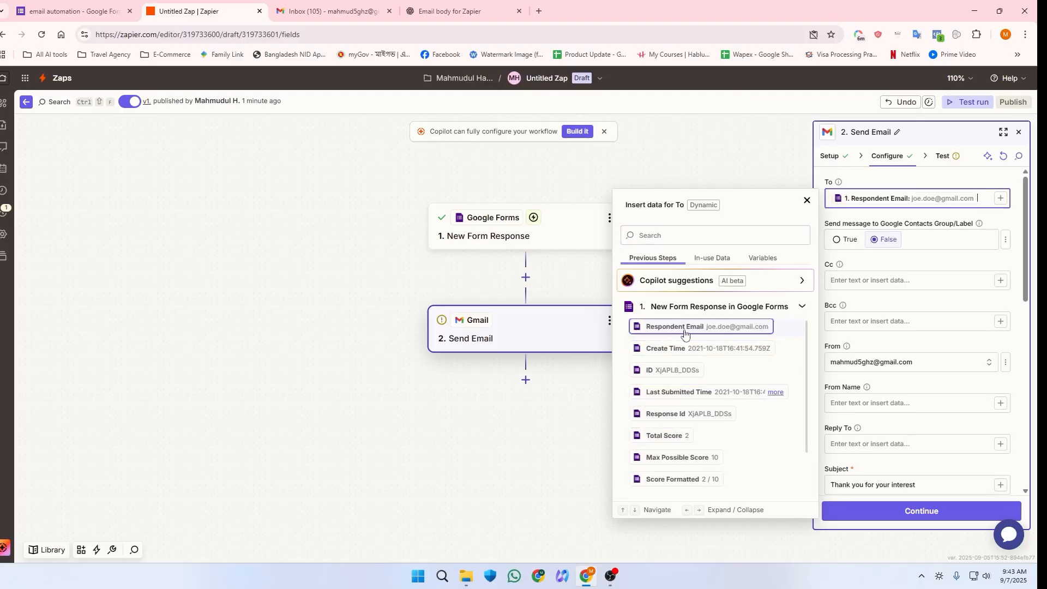
left_click(929, 507)
left_click(939, 509)
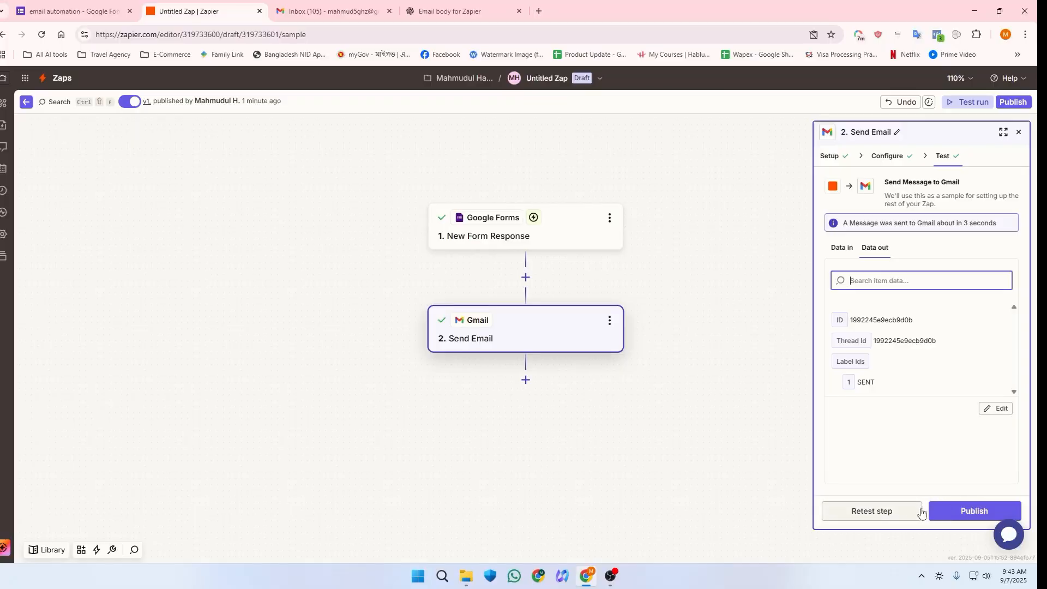
Step: Publish the zap as version v2 named 'email automation'
left_click(948, 510)
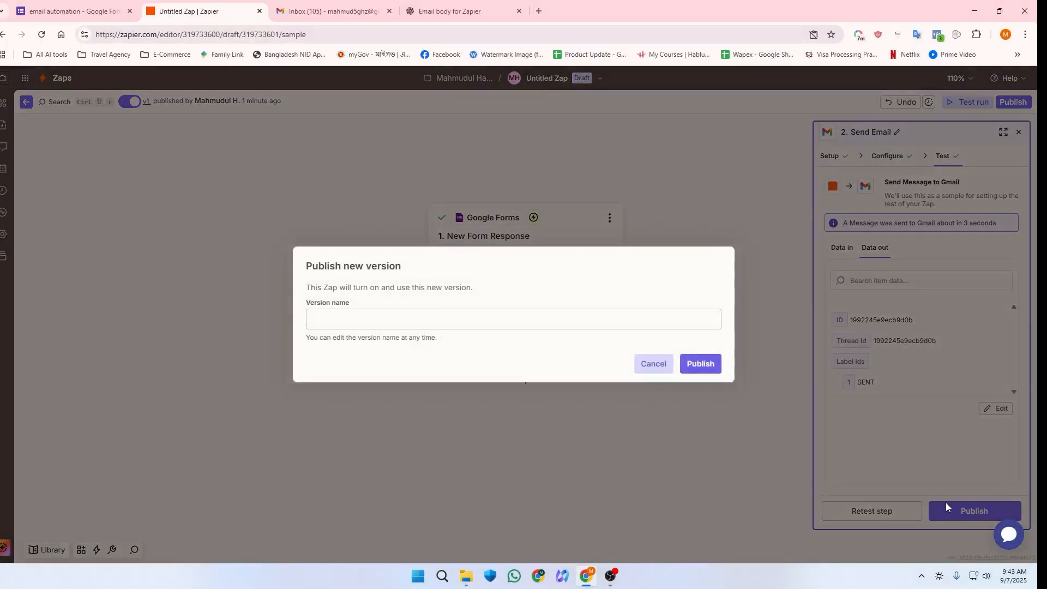
left_click(416, 322)
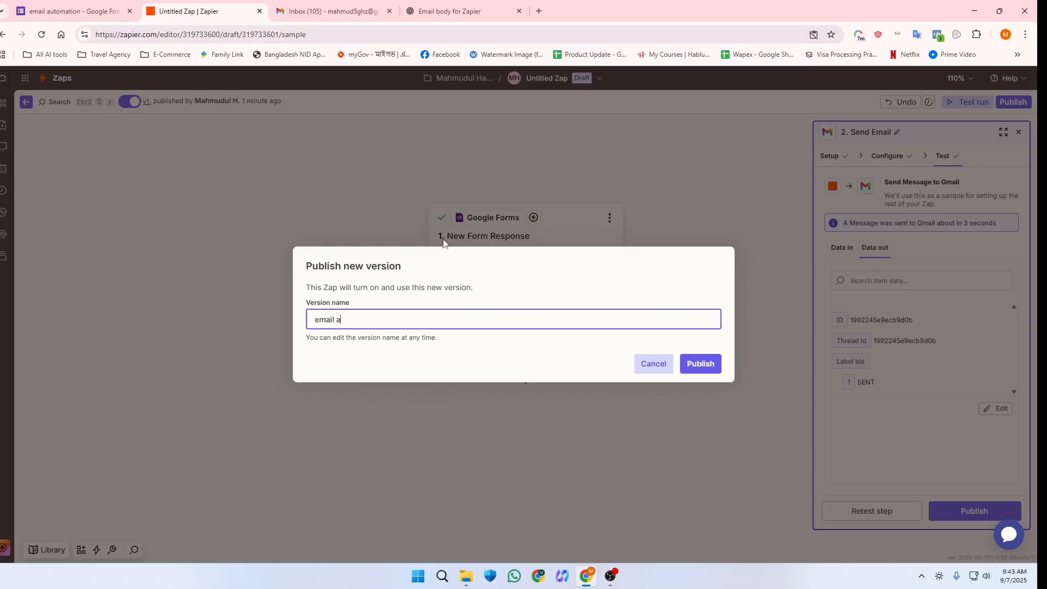
type("email automation")
left_click(690, 365)
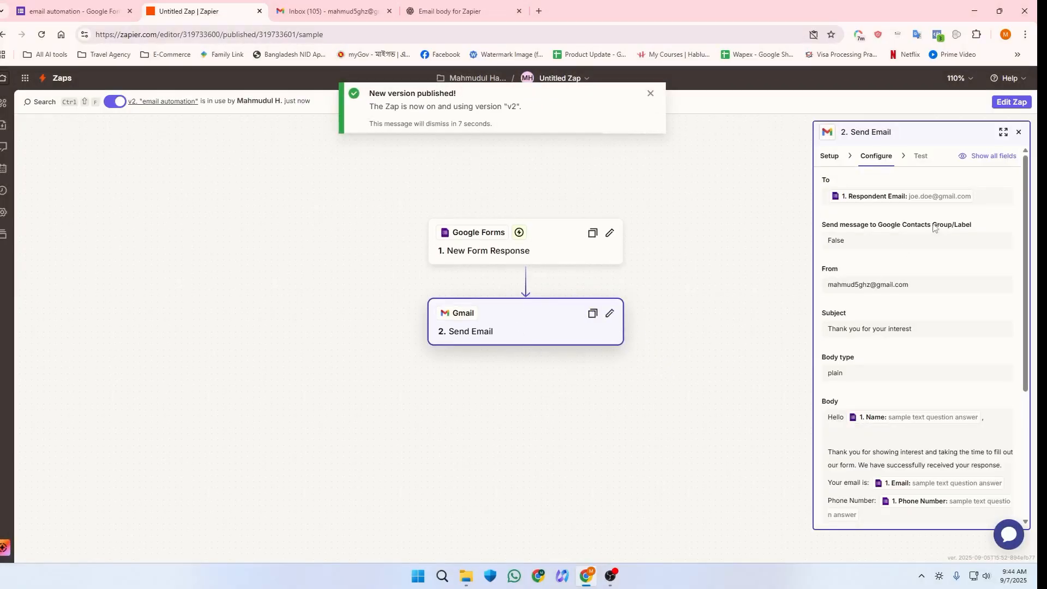
left_click(71, 10)
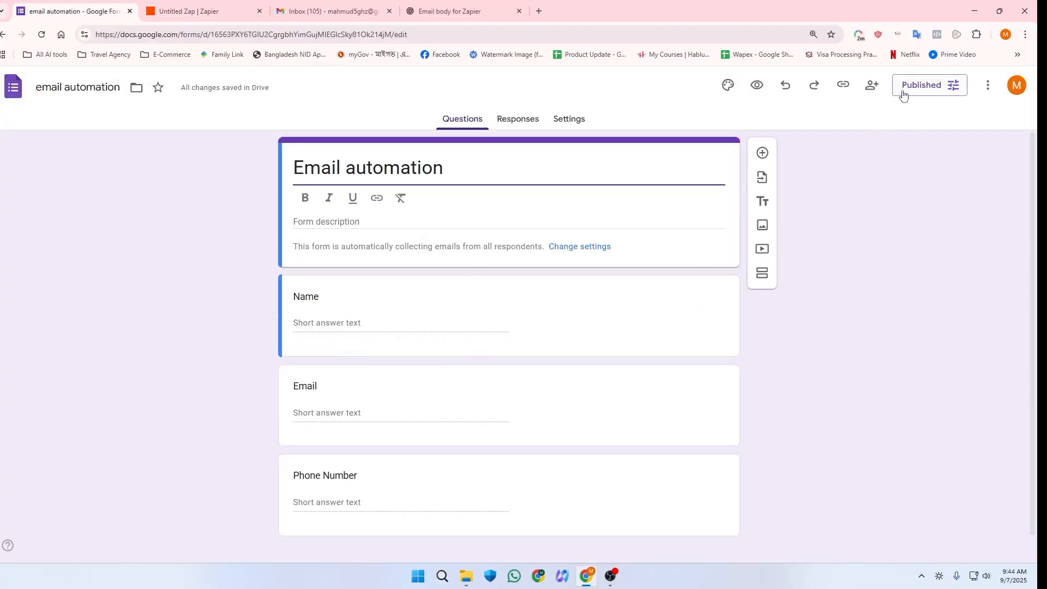
Step: Copy the form's shortened responder link and save the publishing options
left_click(922, 87)
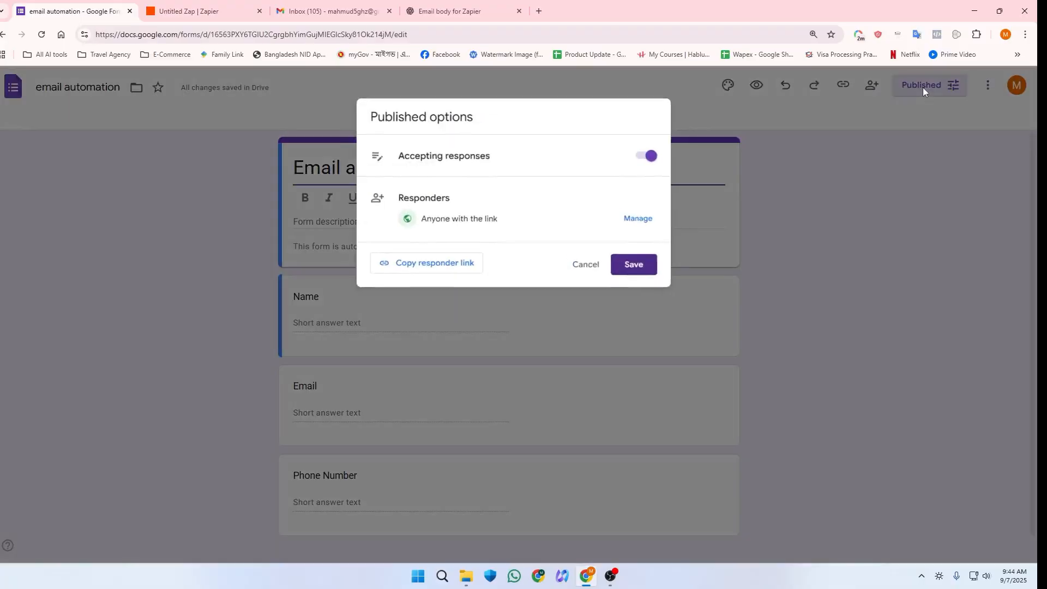
left_click(464, 274)
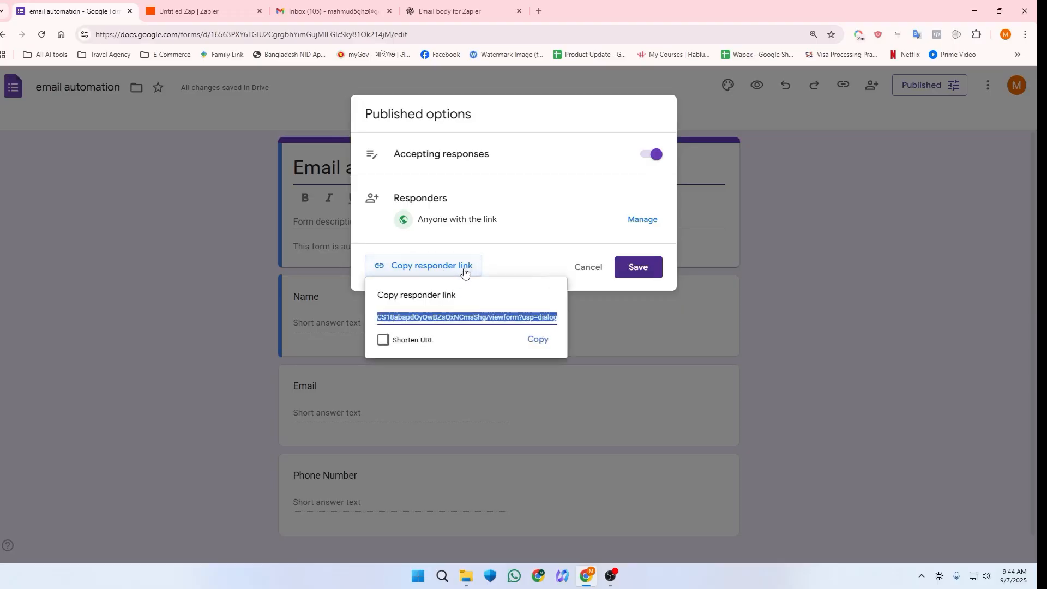
left_click(384, 340)
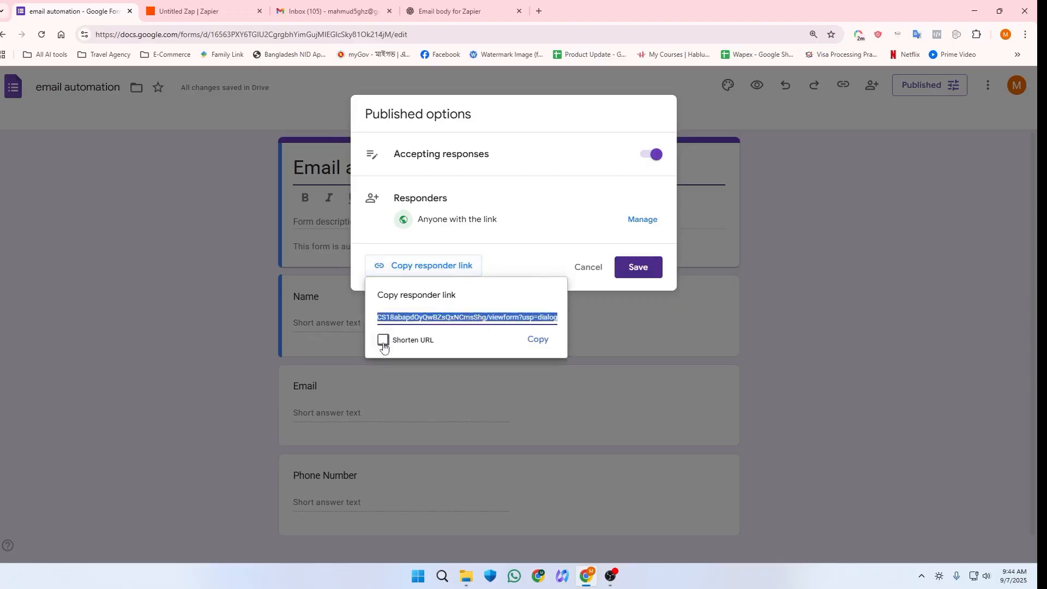
left_click(539, 339)
left_click(539, 340)
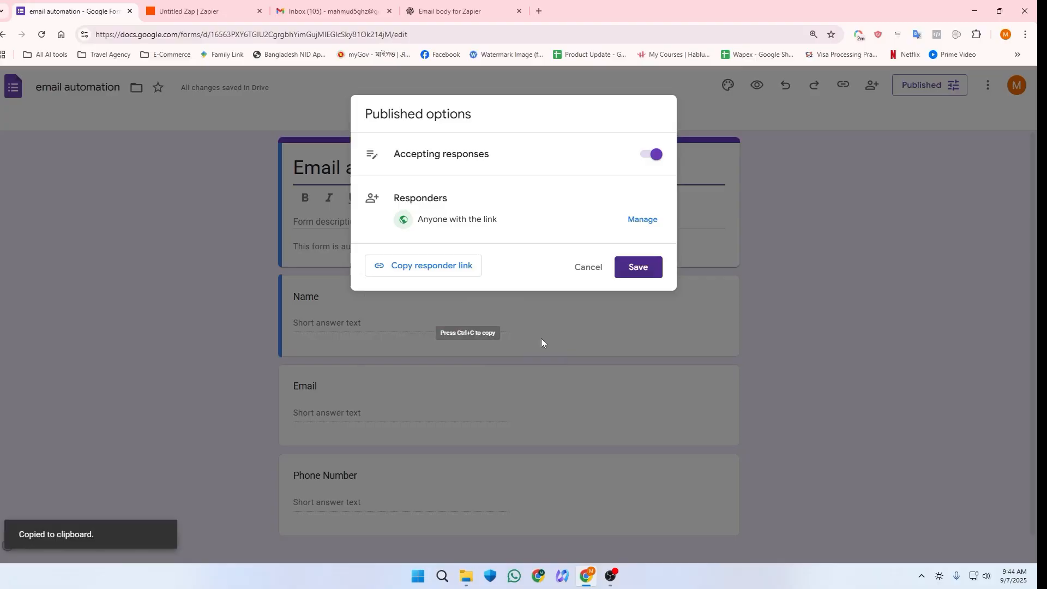
left_click(651, 267)
Step: Open a new browser window under a different Chrome profile for pasting the link
left_click(1005, 34)
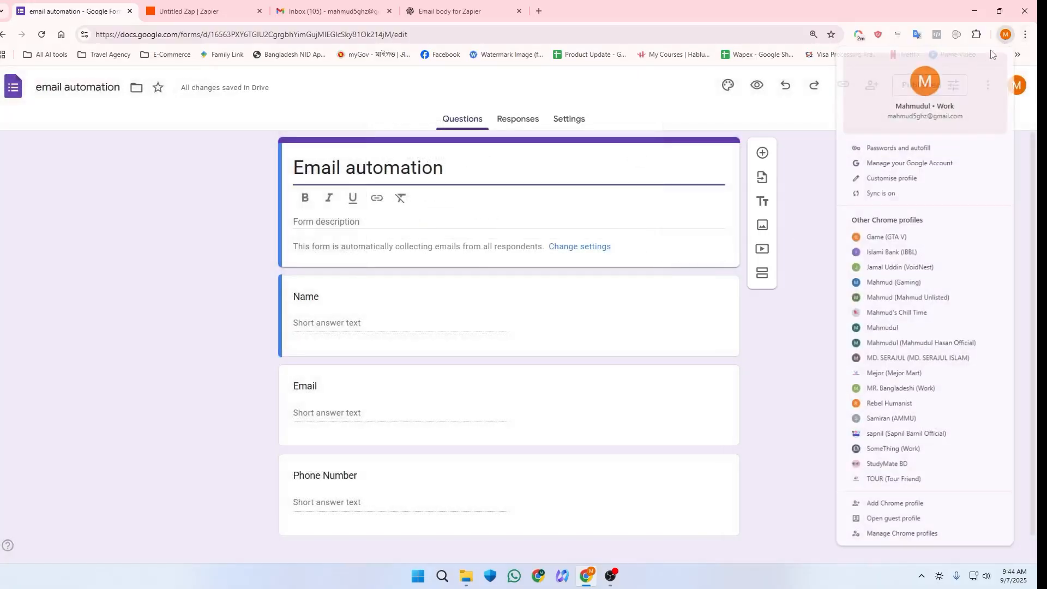
left_click(902, 283)
right_click(416, 48)
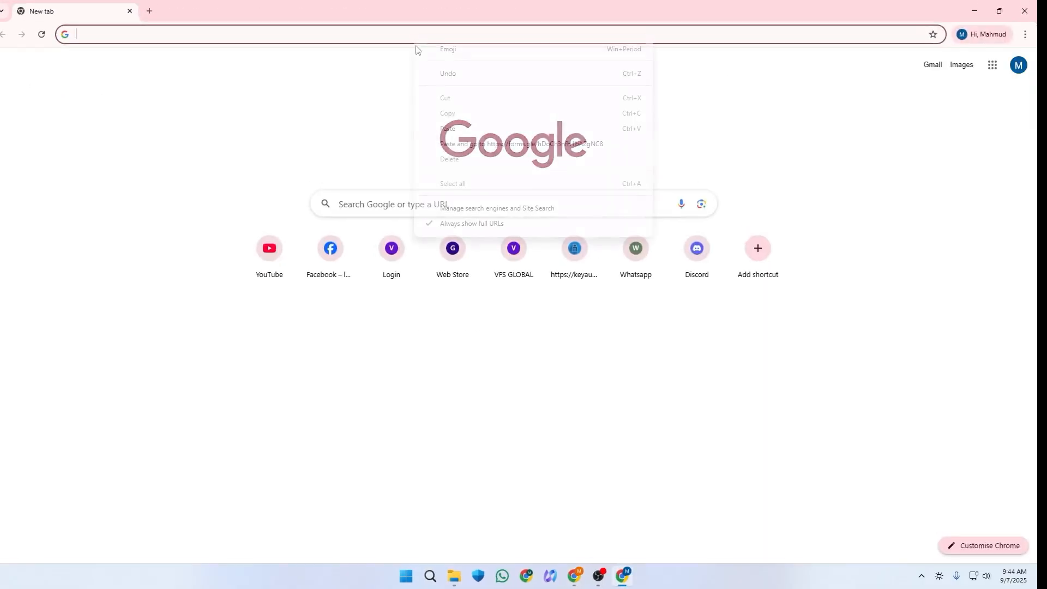
Step: Open the pasted form link, opt to record the email, and enter a test name and email
left_click(488, 144)
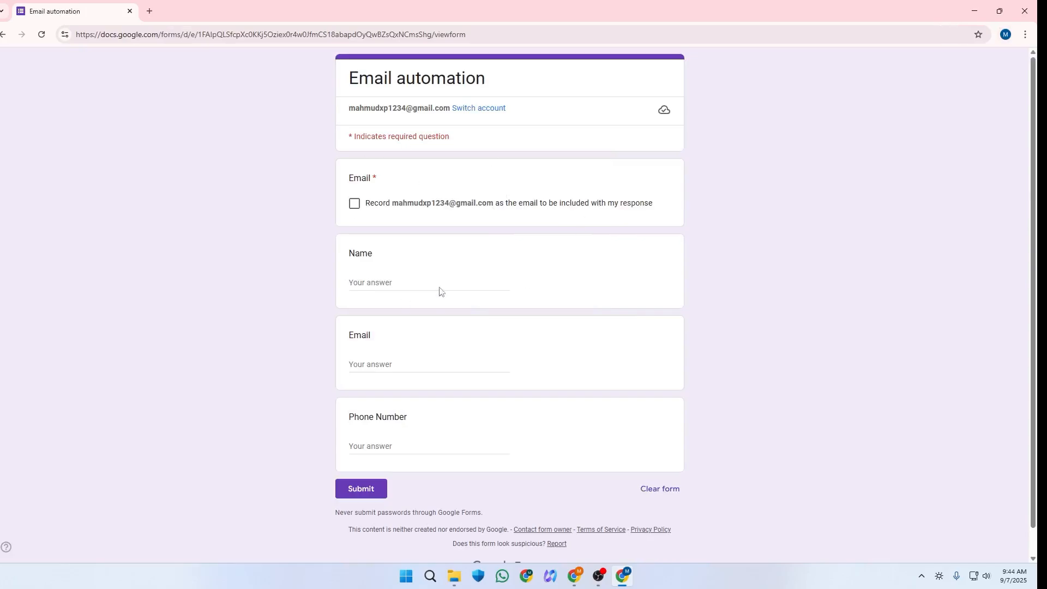
left_click(353, 206)
left_click(370, 282)
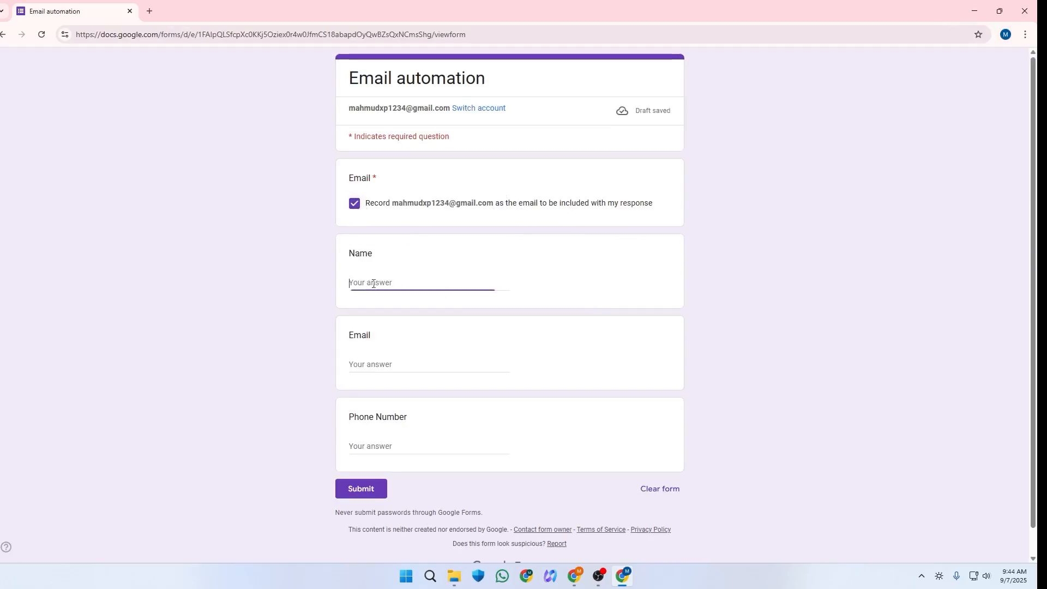
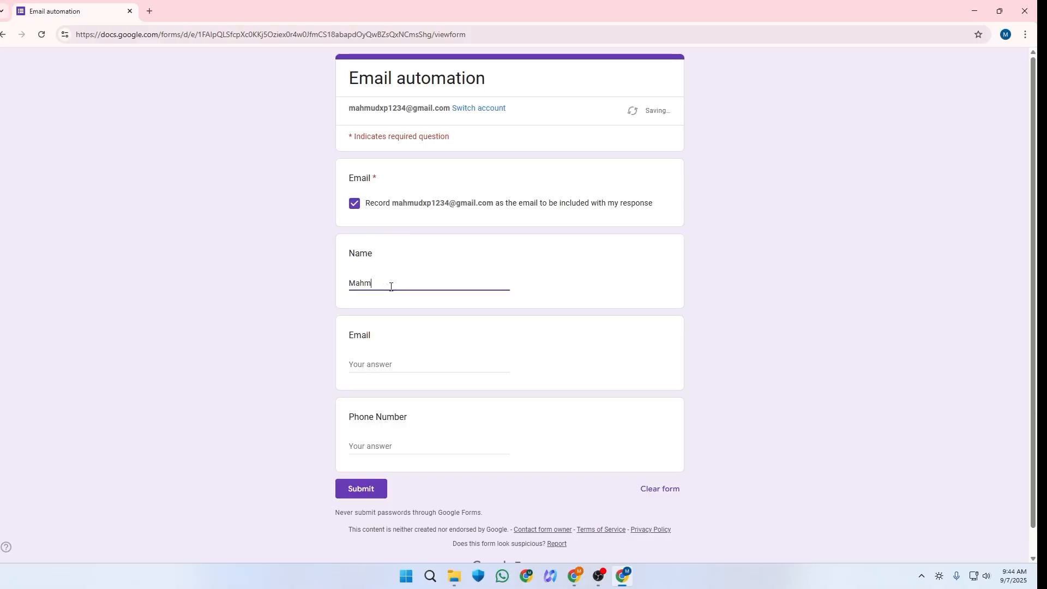
left_click(368, 366)
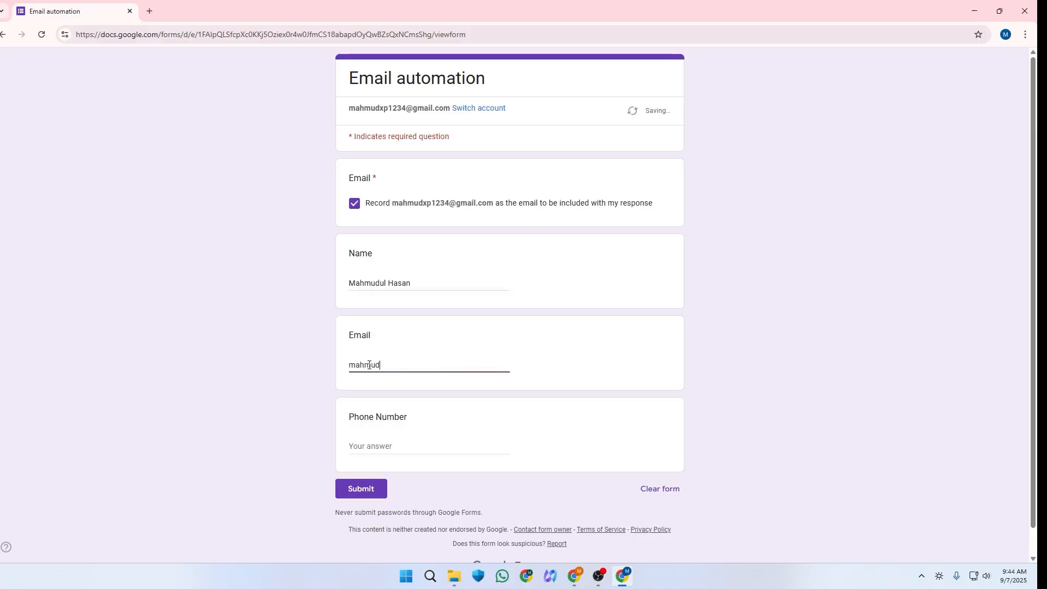
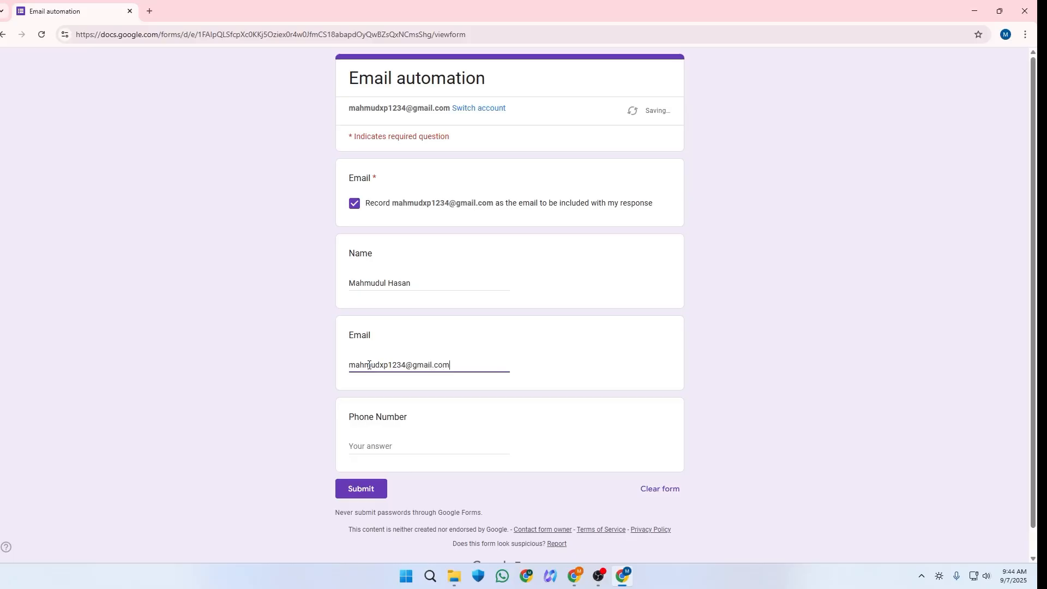
Step: Enter a test phone number, double-check the email answer, and submit the response
left_click(393, 442)
type("+8")
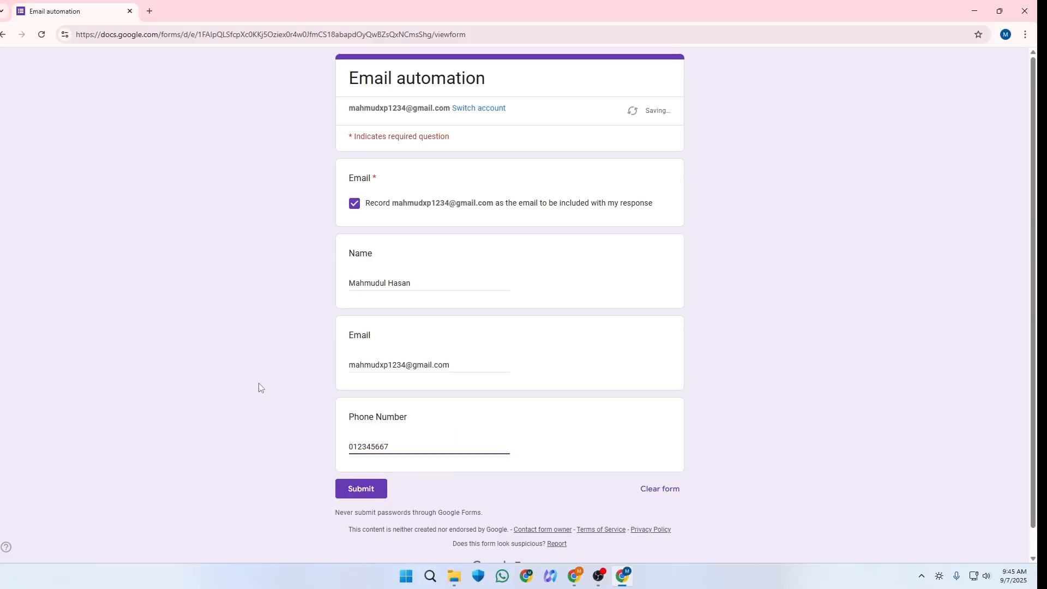
left_click(199, 422)
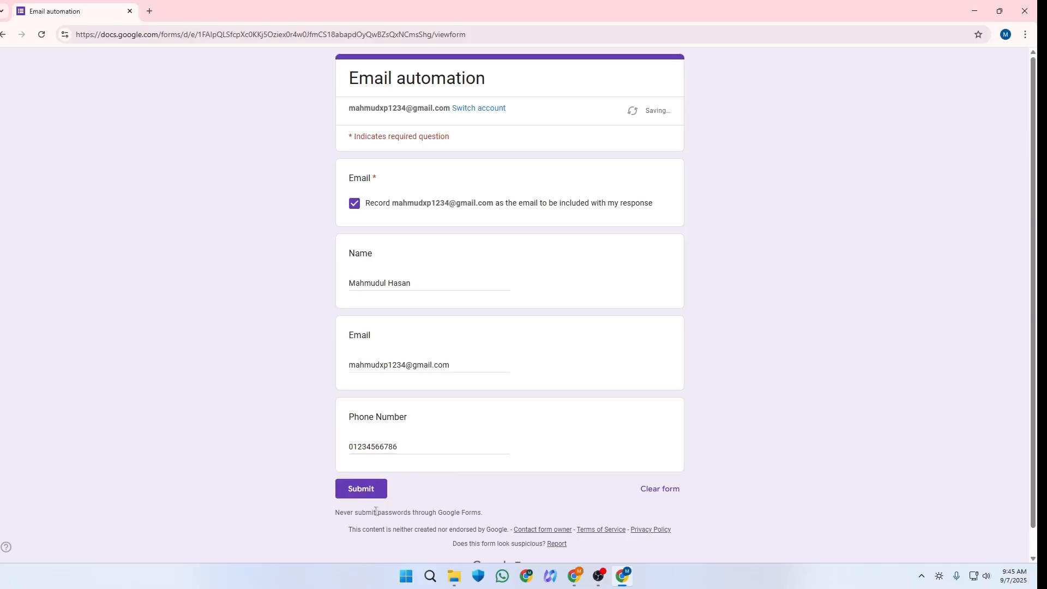
double_click(407, 365)
left_click(268, 403)
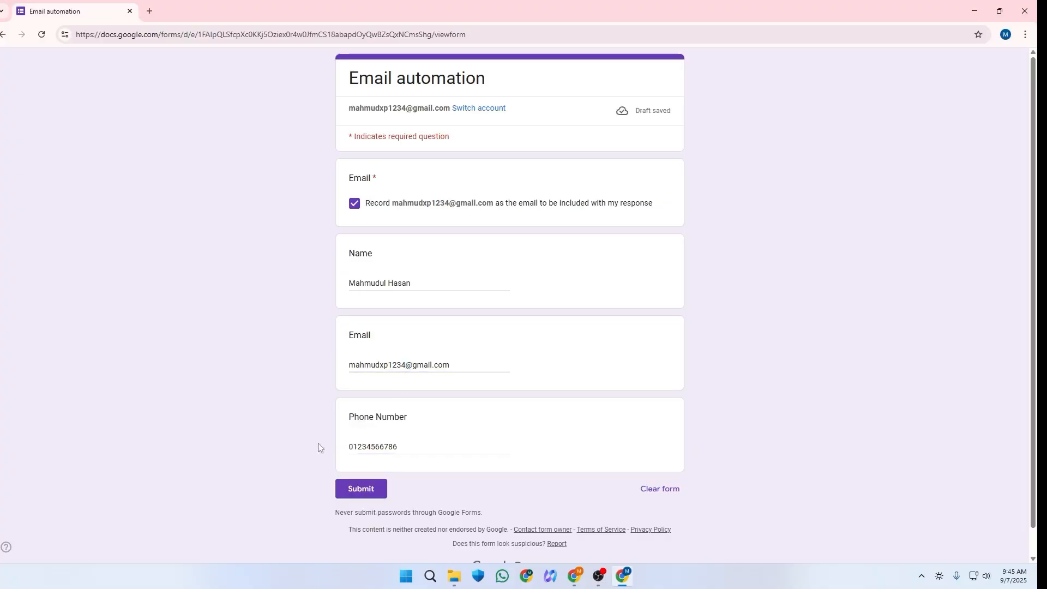
left_click(337, 489)
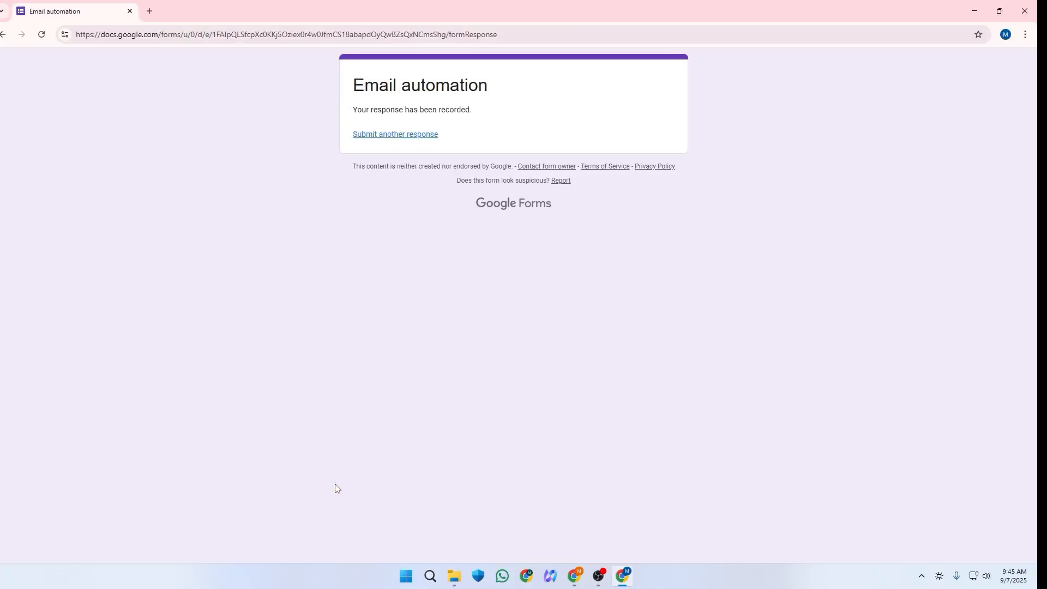
Step: Open Gmail from a new browser tab to check the inbox
left_click(150, 11)
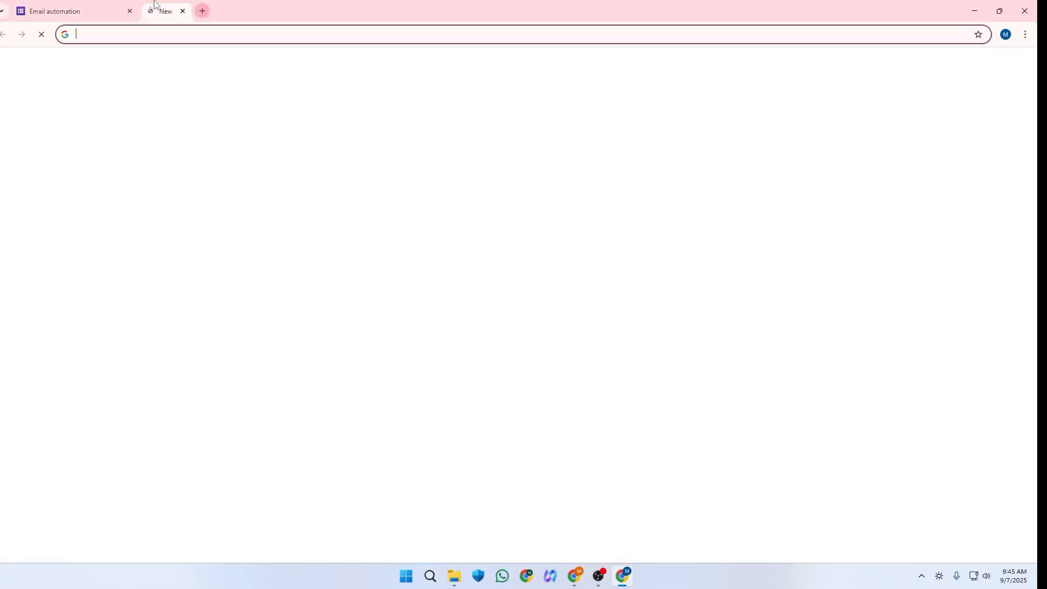
left_click(931, 67)
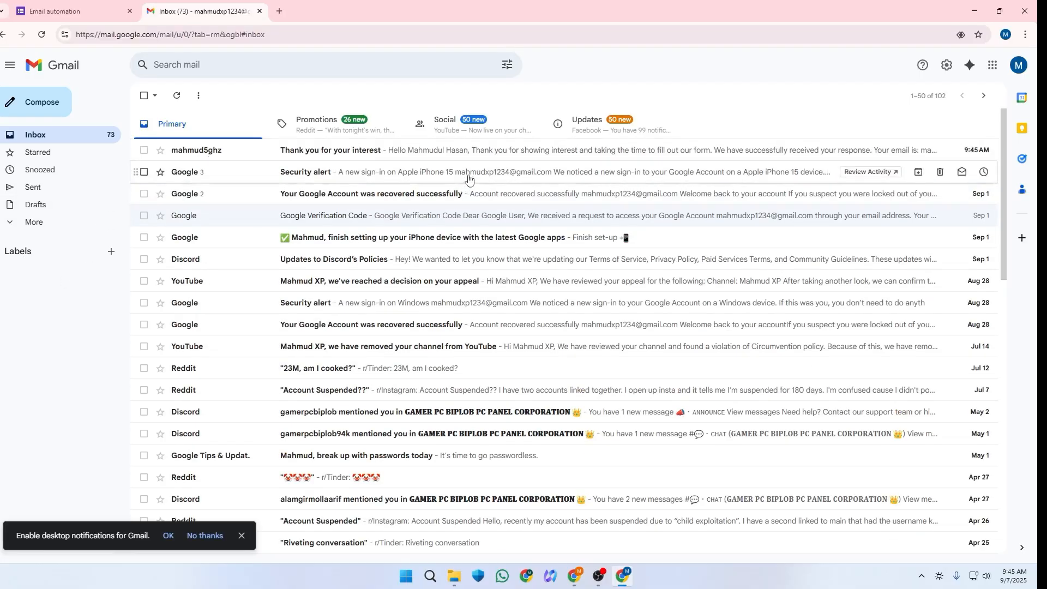
Step: Open the 'Thank you for your interest' email and verify the personalised greeting, email and phone lines
left_click(240, 151)
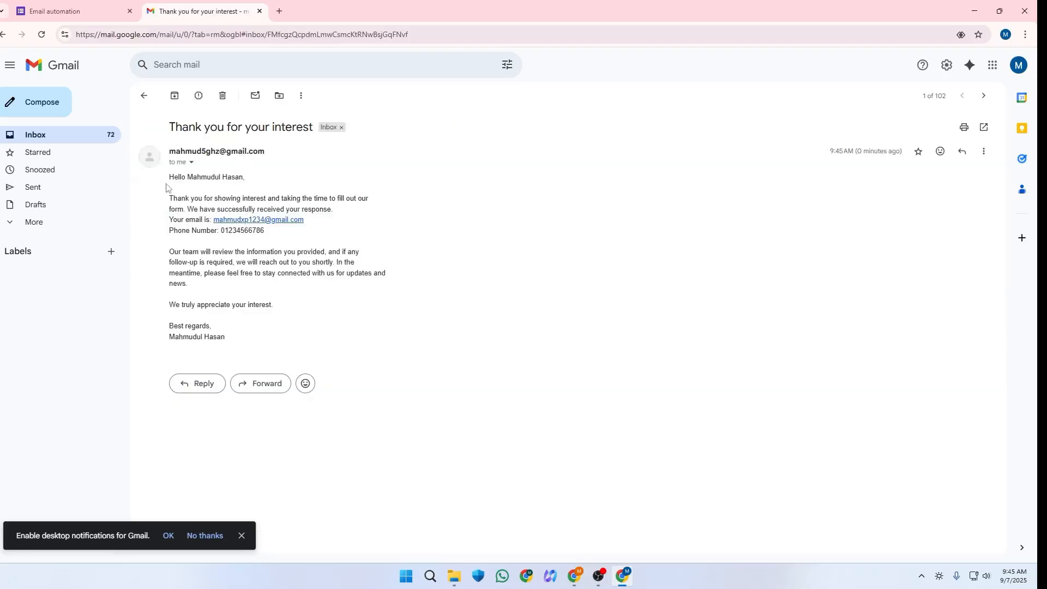
left_click_drag(167, 178, 190, 186)
left_click(98, 10)
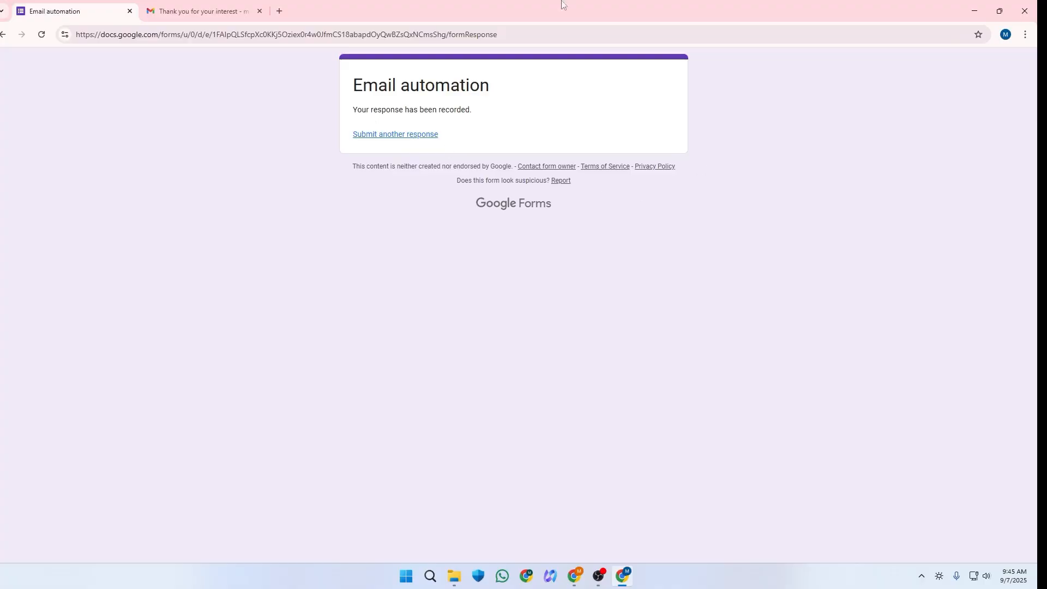
left_click(210, 2)
left_click(199, 188)
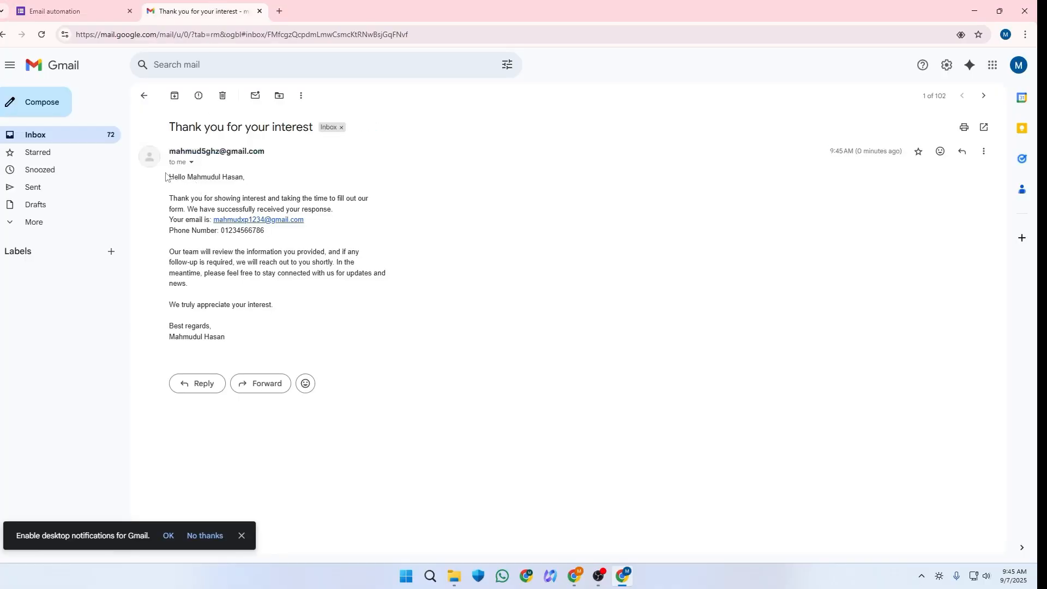
left_click_drag(167, 178, 382, 203)
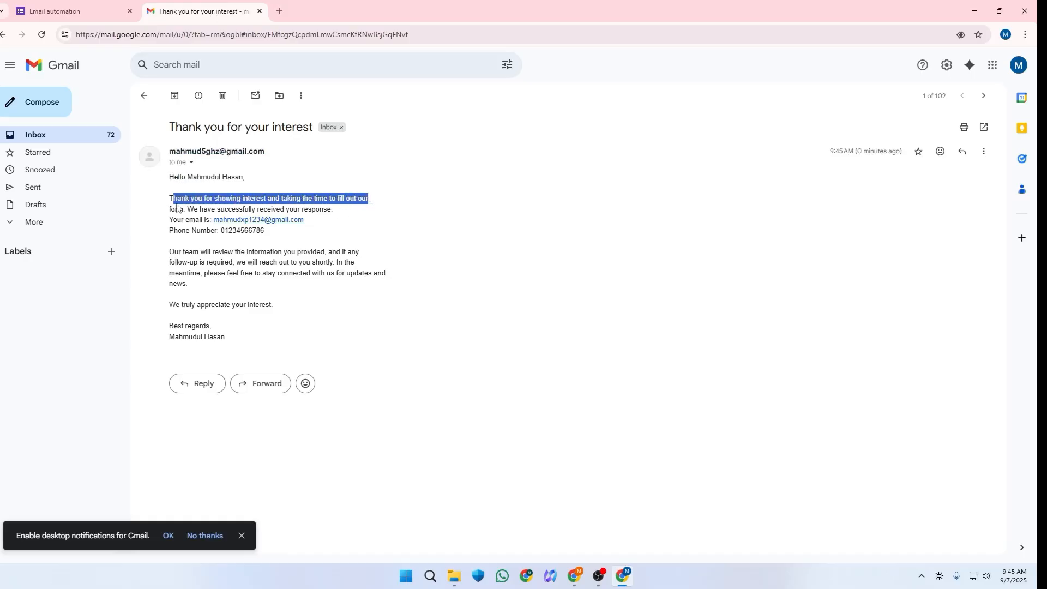
left_click_drag(200, 209, 322, 213)
left_click(188, 218)
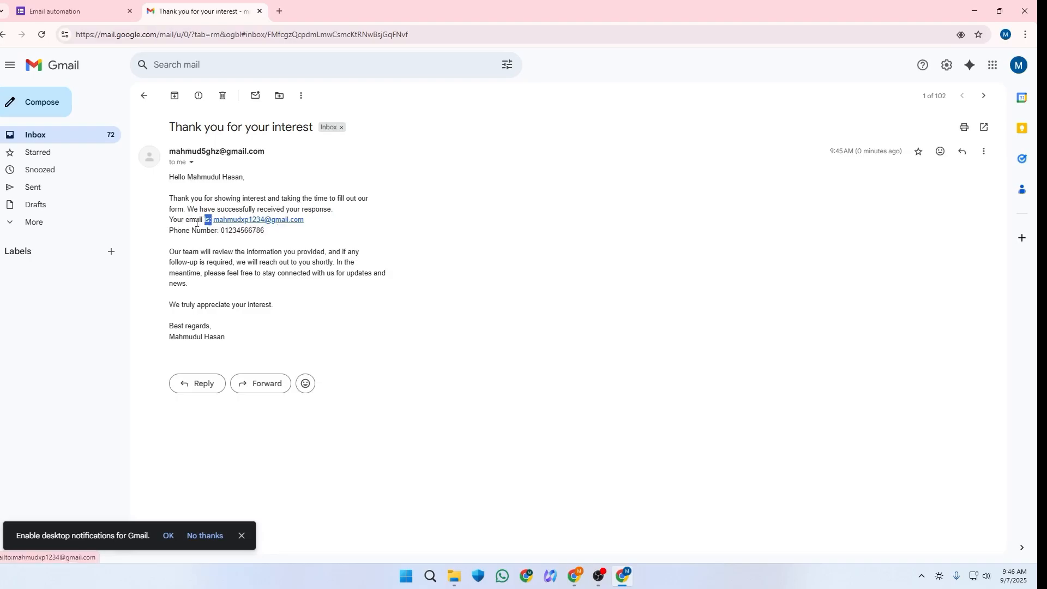
left_click_drag(169, 219, 237, 230)
left_click(270, 234)
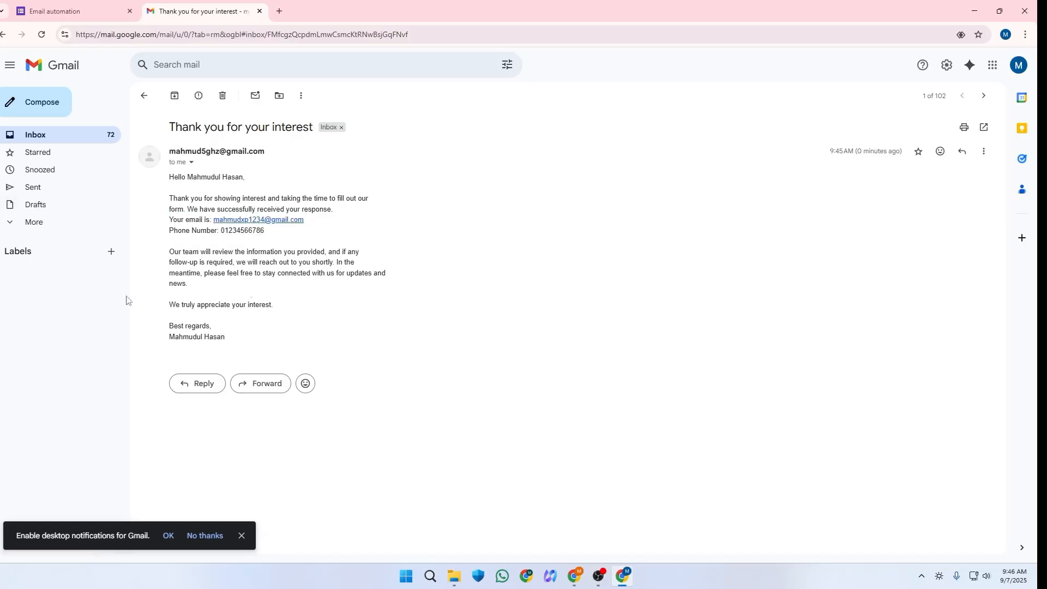
Step: Review the follow-up paragraph and sign-off, then return to the inbox and reopen the email
left_click_drag(169, 254, 366, 258)
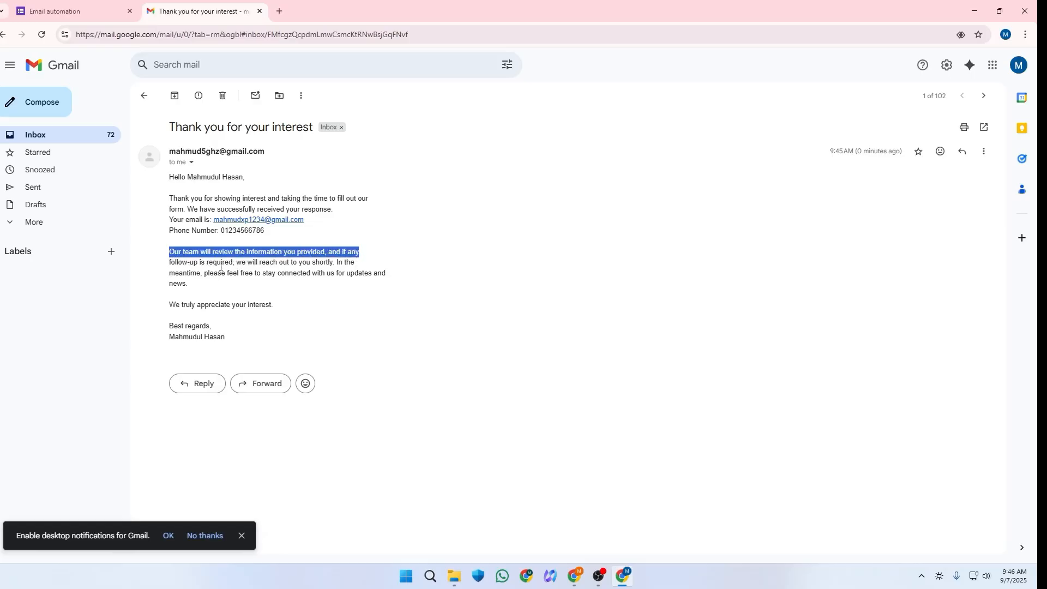
left_click_drag(179, 273, 305, 267)
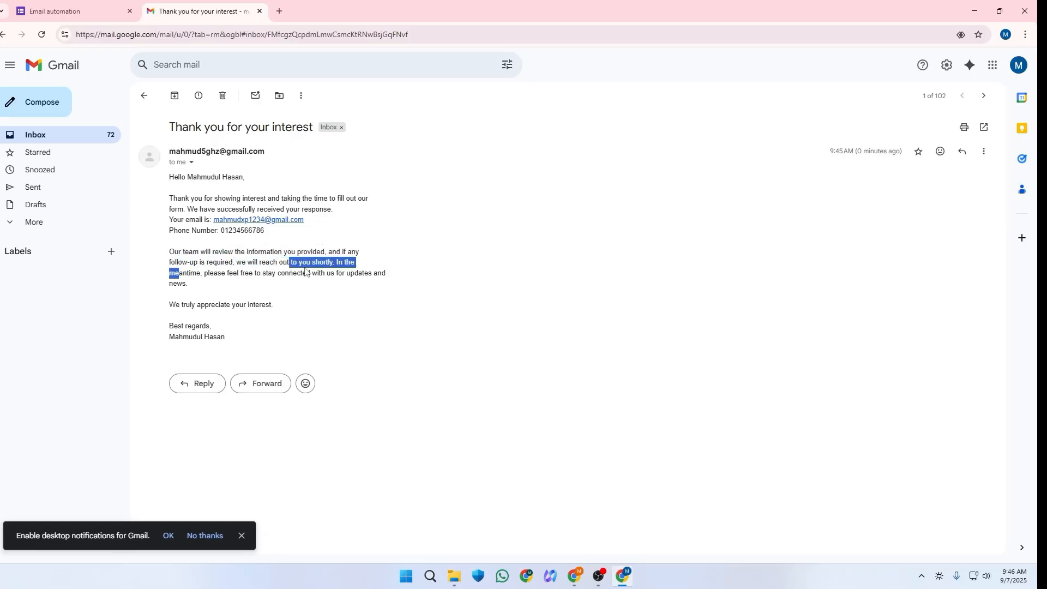
left_click(305, 263)
left_click_drag(156, 285, 215, 272)
left_click(232, 278)
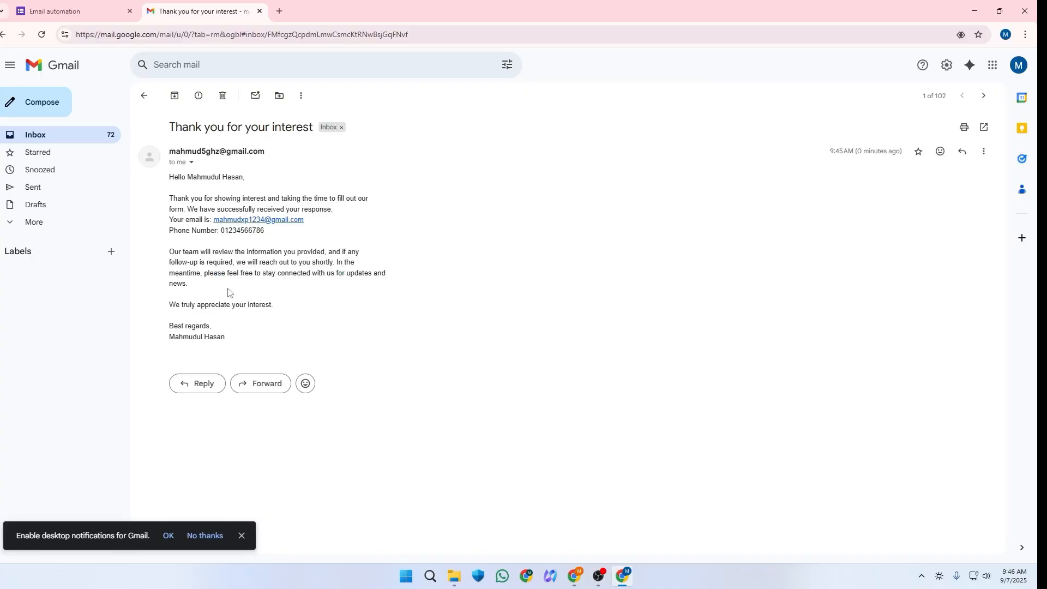
left_click_drag(159, 311, 260, 318)
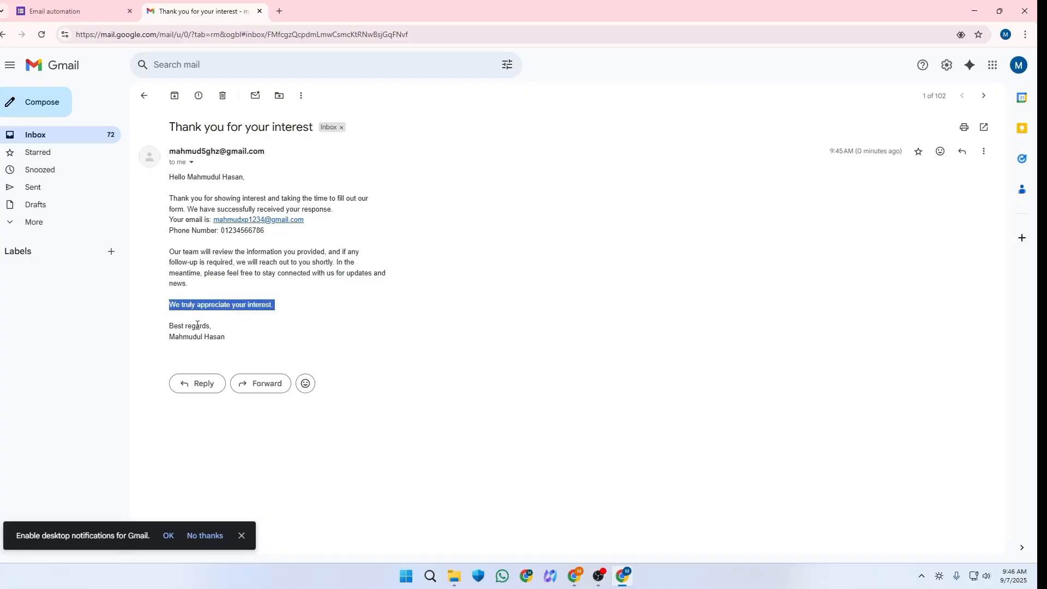
left_click(180, 328)
double_click(184, 325)
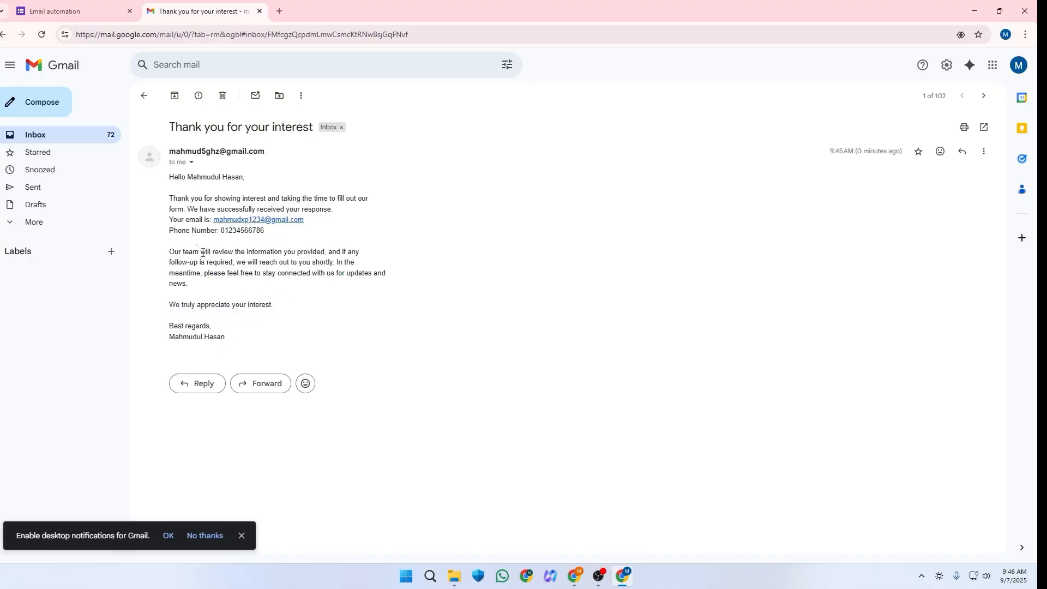
left_click_drag(145, 202, 329, 301)
left_click(419, 280)
left_click(52, 66)
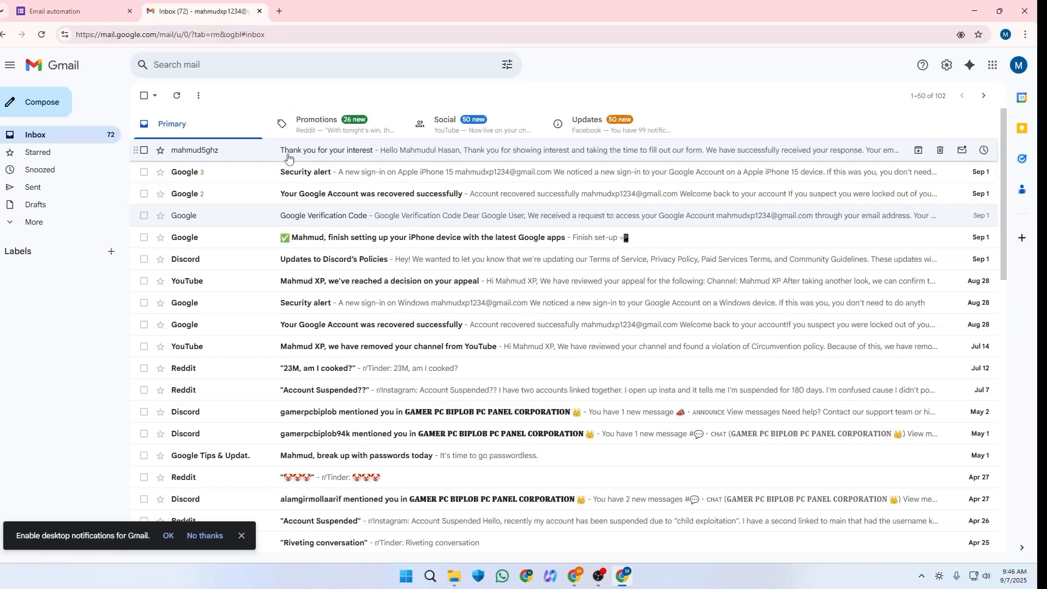
left_click(431, 153)
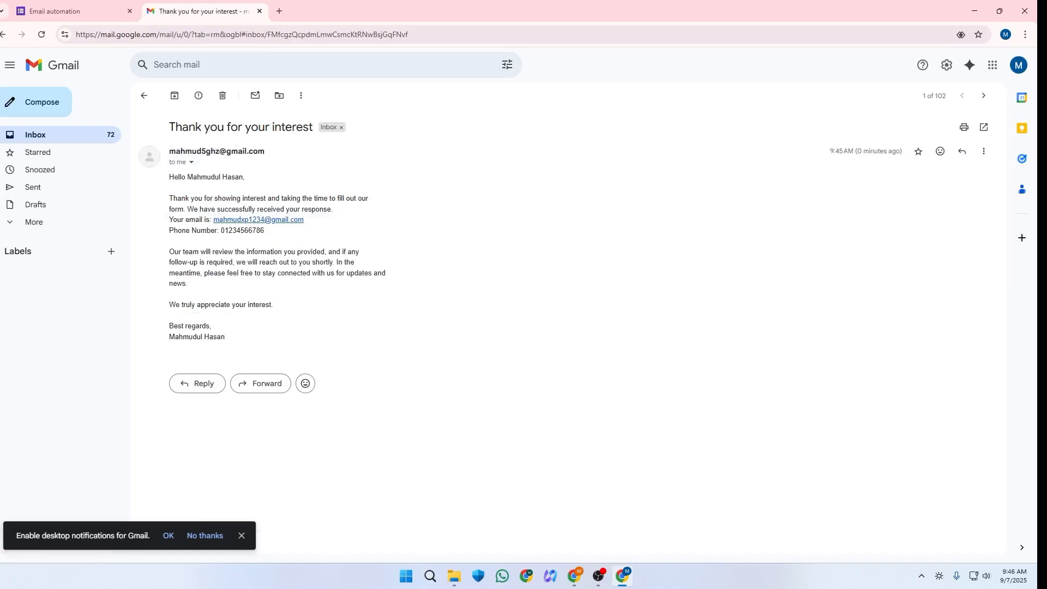